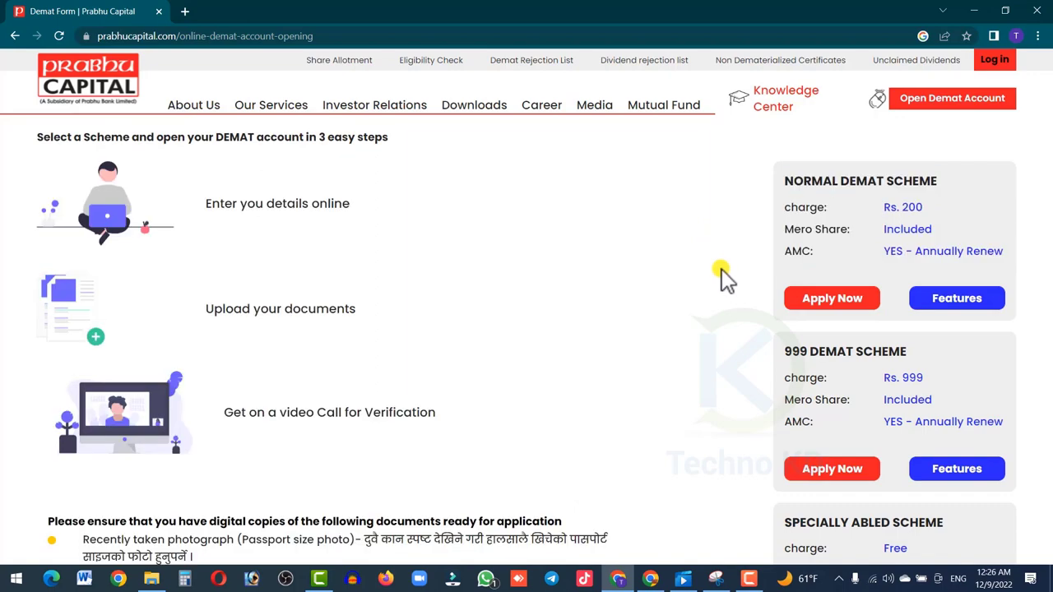
{"action": "scroll", "coordinate": [822, 239], "scroll_direction": "down", "scroll_amount": 1}
{"action": "scroll", "coordinate": [872, 194], "scroll_direction": "up", "scroll_amount": 1}
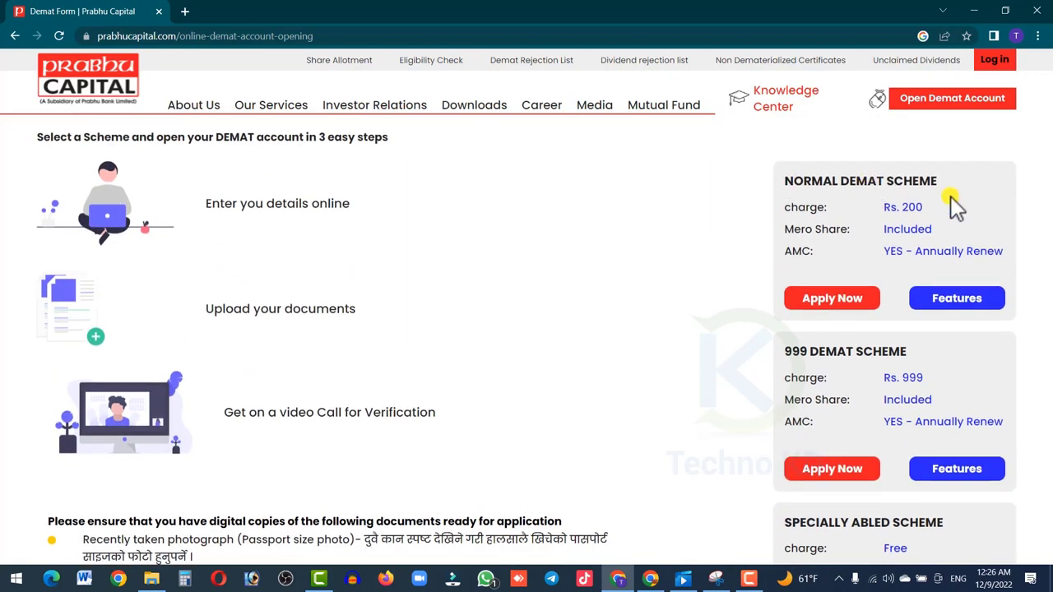
{"action": "scroll", "coordinate": [884, 342], "scroll_direction": "down", "scroll_amount": 4}
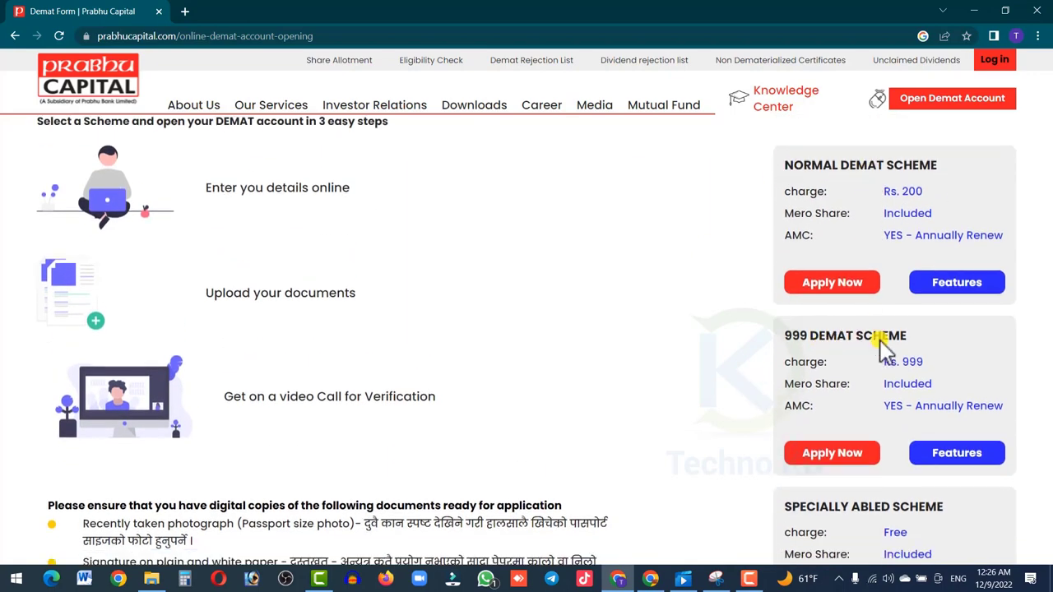
{"action": "scroll", "coordinate": [872, 329], "scroll_direction": "up", "scroll_amount": 1}
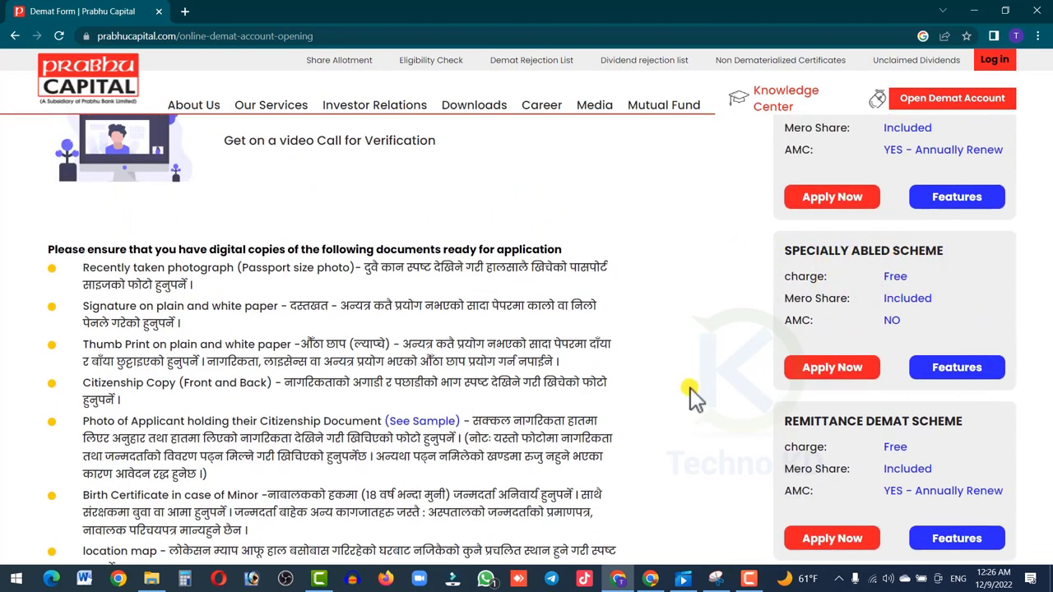
{"action": "scroll", "coordinate": [694, 399], "scroll_direction": "down", "scroll_amount": 1}
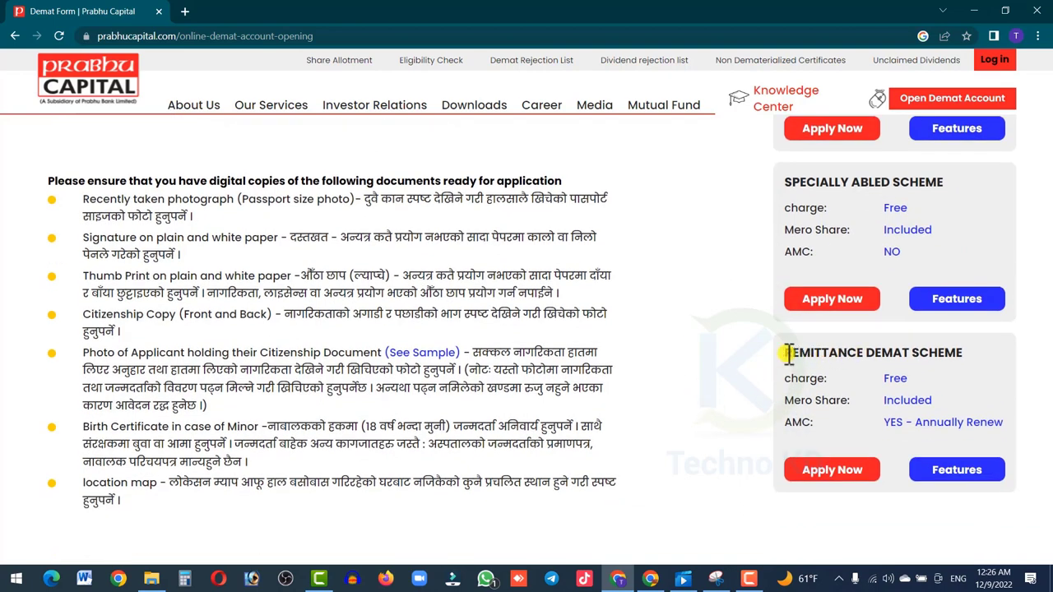
{"action": "left_click_drag", "start_coordinate": [784, 354], "coordinate": [917, 362]}
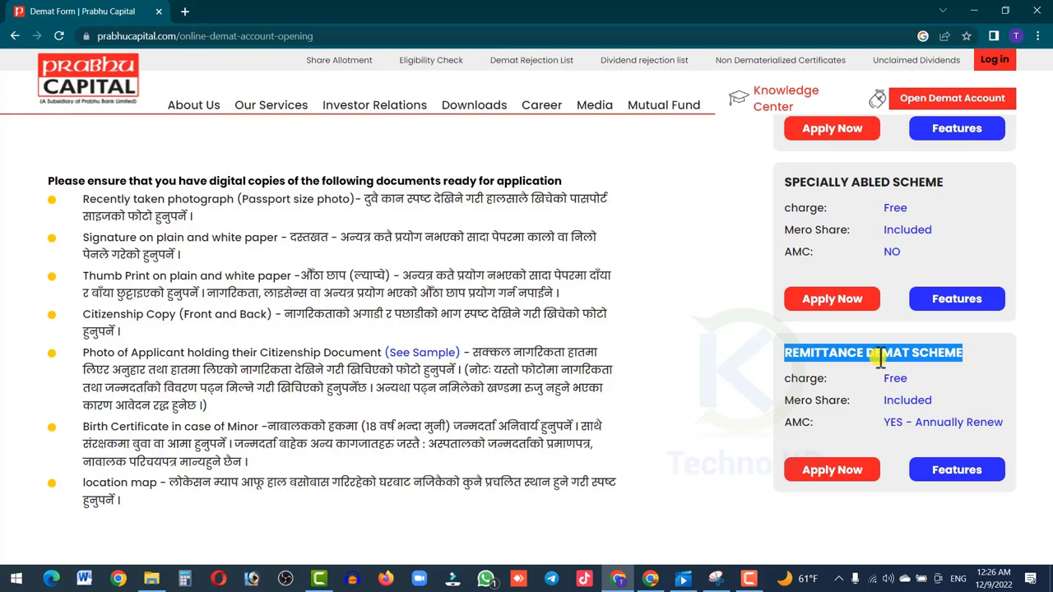
{"action": "scroll", "coordinate": [827, 364], "scroll_direction": "up", "scroll_amount": 6}
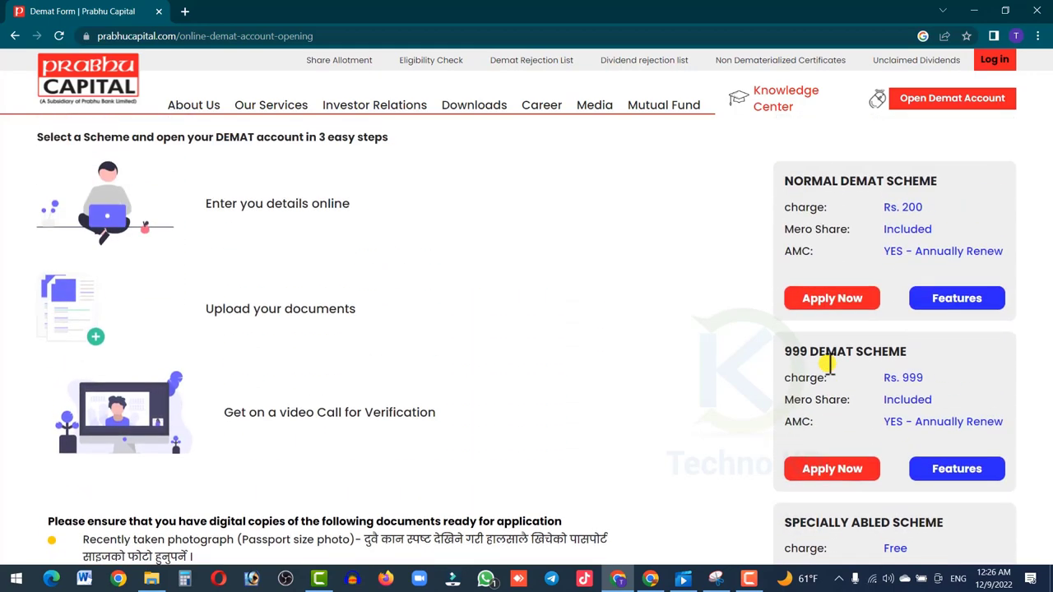
{"action": "triple_click", "coordinate": [804, 184]}
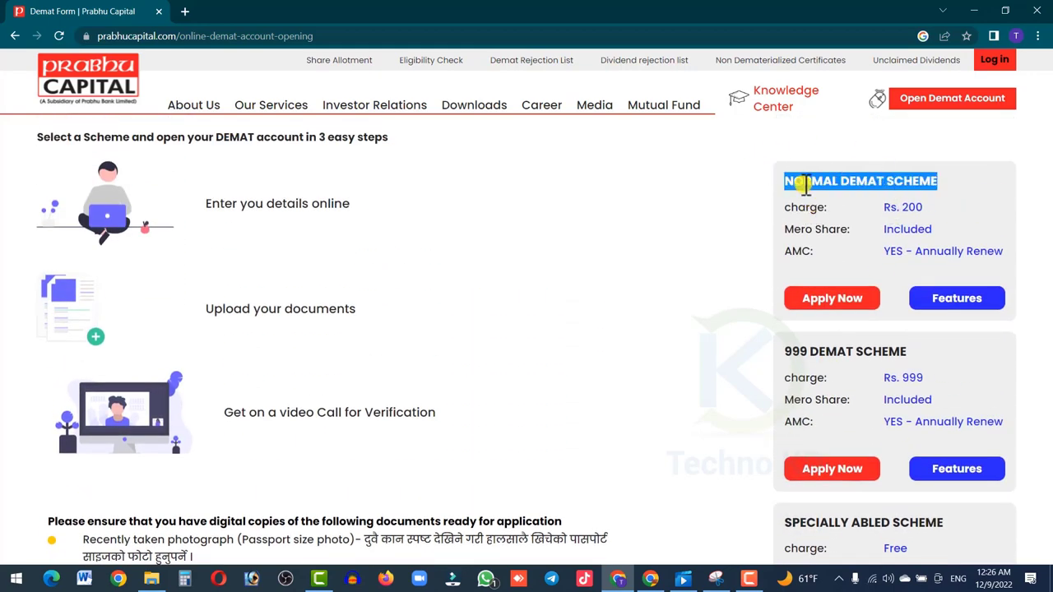
{"action": "scroll", "coordinate": [736, 365], "scroll_direction": "down", "scroll_amount": 3}
{"action": "scroll", "coordinate": [738, 375], "scroll_direction": "down", "scroll_amount": 2}
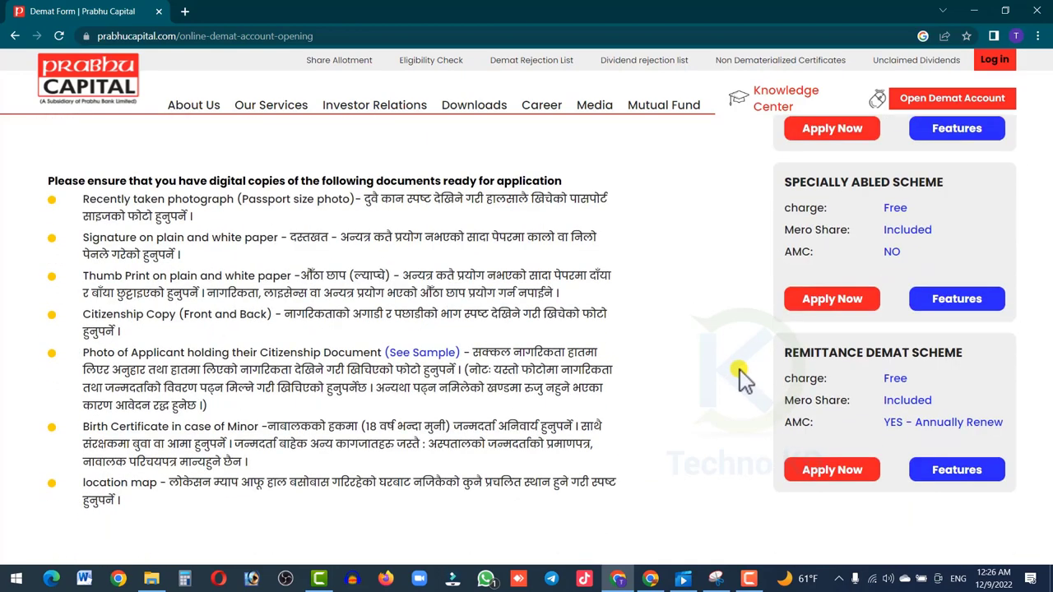
{"action": "triple_click", "coordinate": [819, 354]}
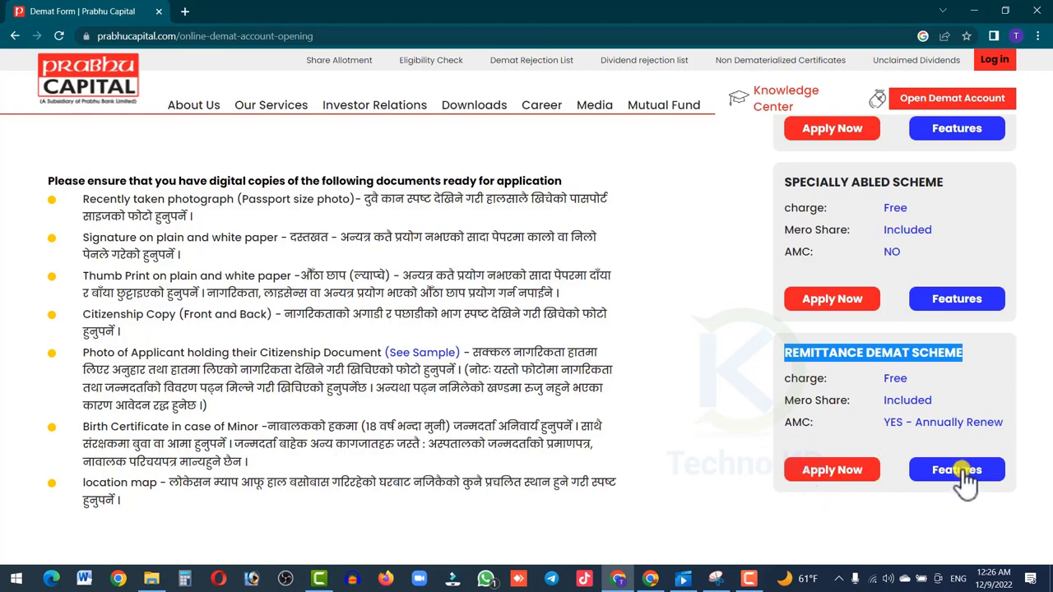
{"action": "left_click", "coordinate": [892, 353]}
{"action": "left_click_drag", "start_coordinate": [918, 386], "coordinate": [825, 380]}
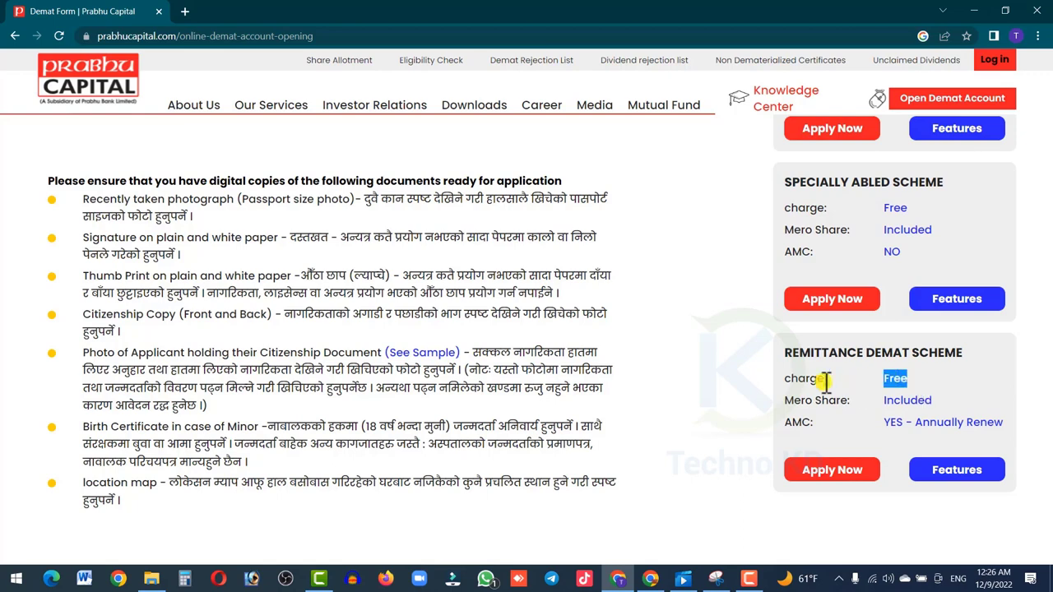
{"action": "left_click_drag", "start_coordinate": [1020, 426], "coordinate": [774, 349]}
{"action": "left_click_drag", "start_coordinate": [1005, 424], "coordinate": [783, 377]}
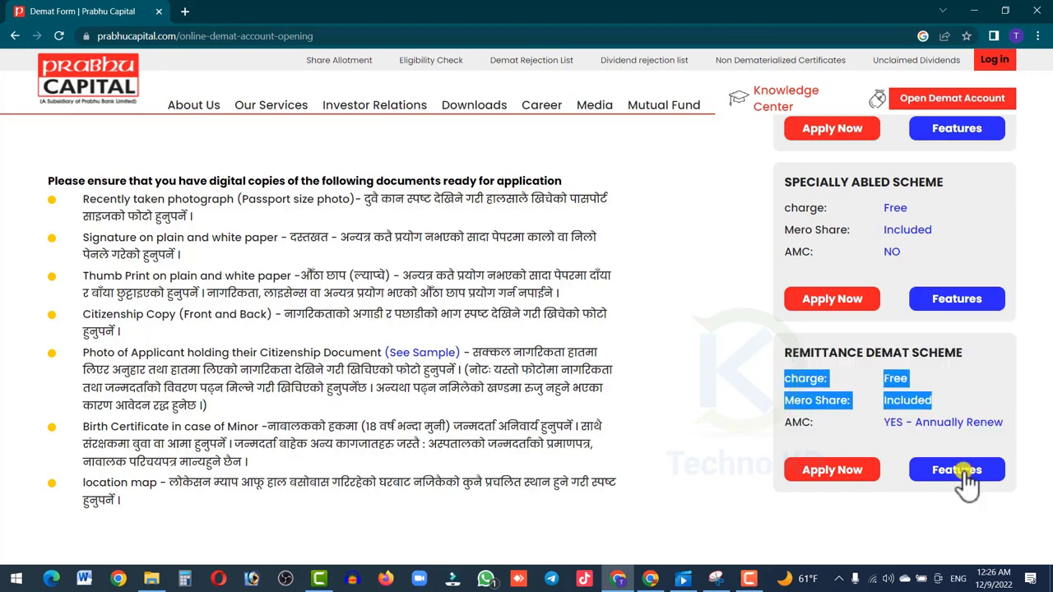
- Review the Remittance DEMAT scheme's features, then apply for that scheme
{"action": "left_click", "coordinate": [935, 469]}
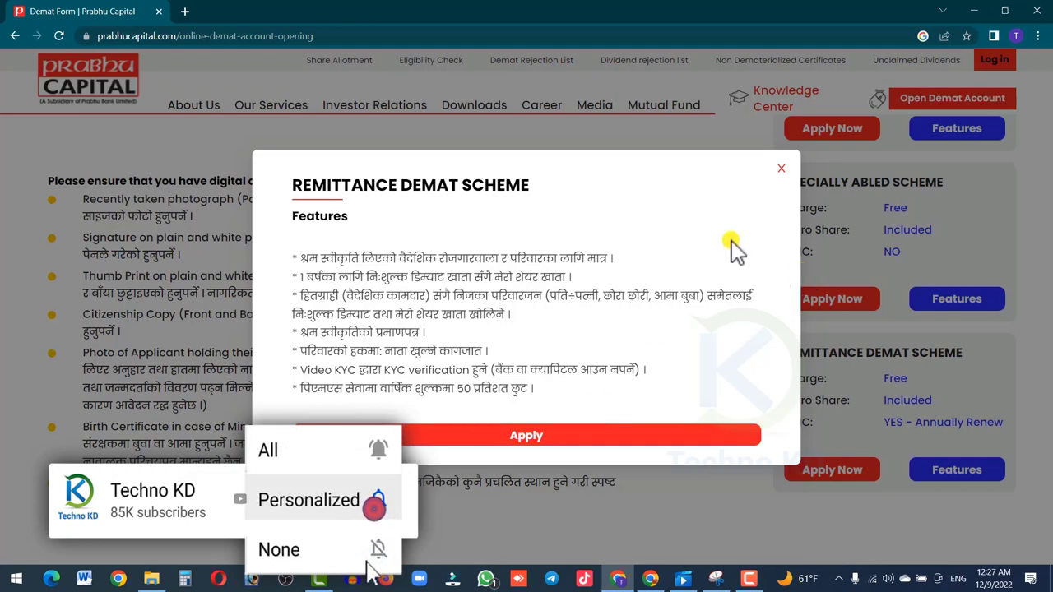
{"action": "left_click", "coordinate": [782, 168]}
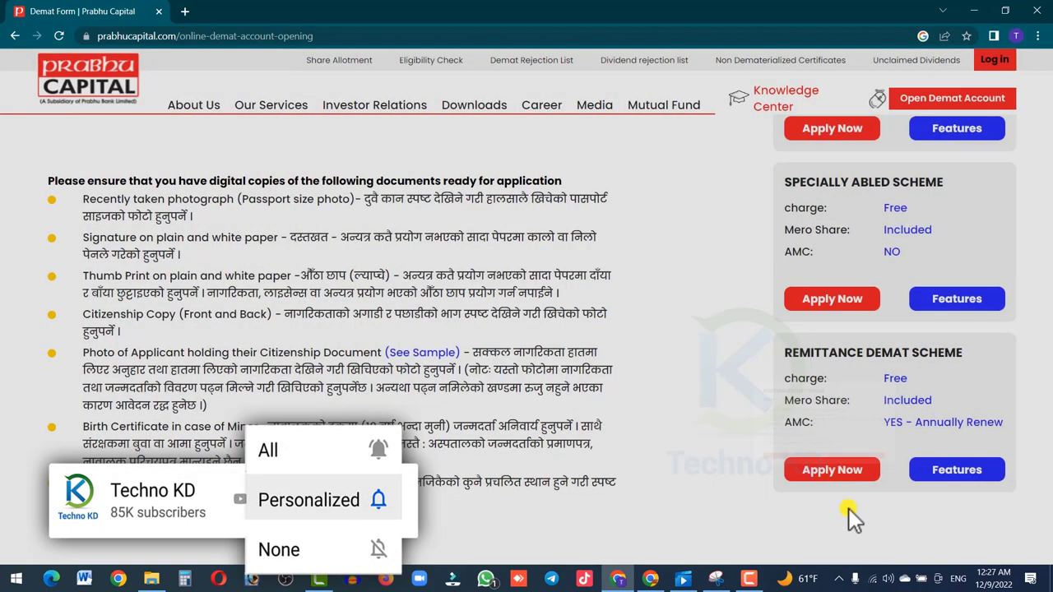
{"action": "left_click", "coordinate": [833, 471]}
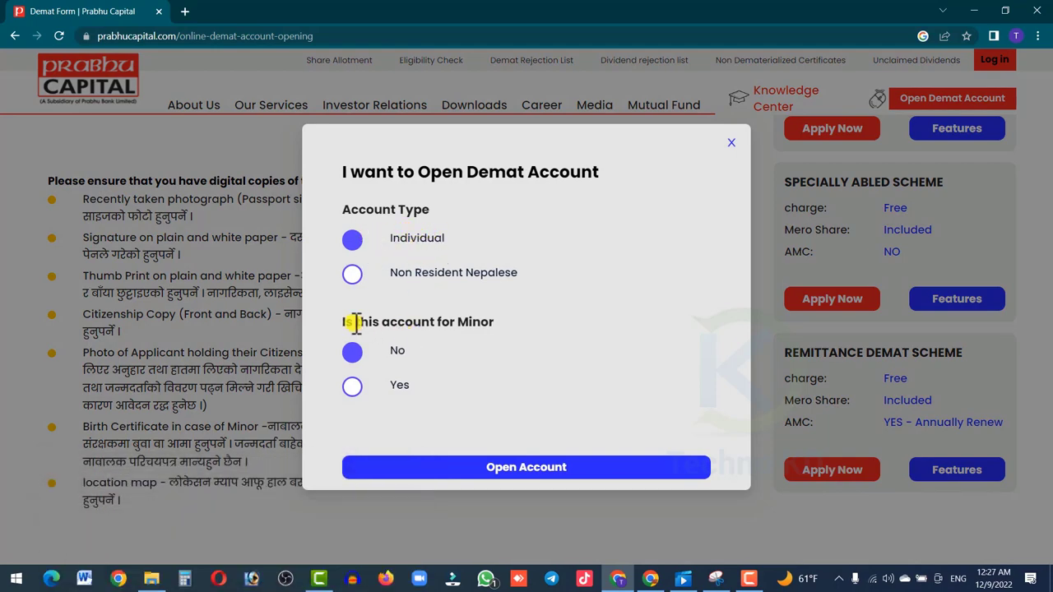
- Choose an Individual account for a minor and proceed to account sign-in
{"action": "left_click_drag", "start_coordinate": [338, 320], "coordinate": [543, 326]}
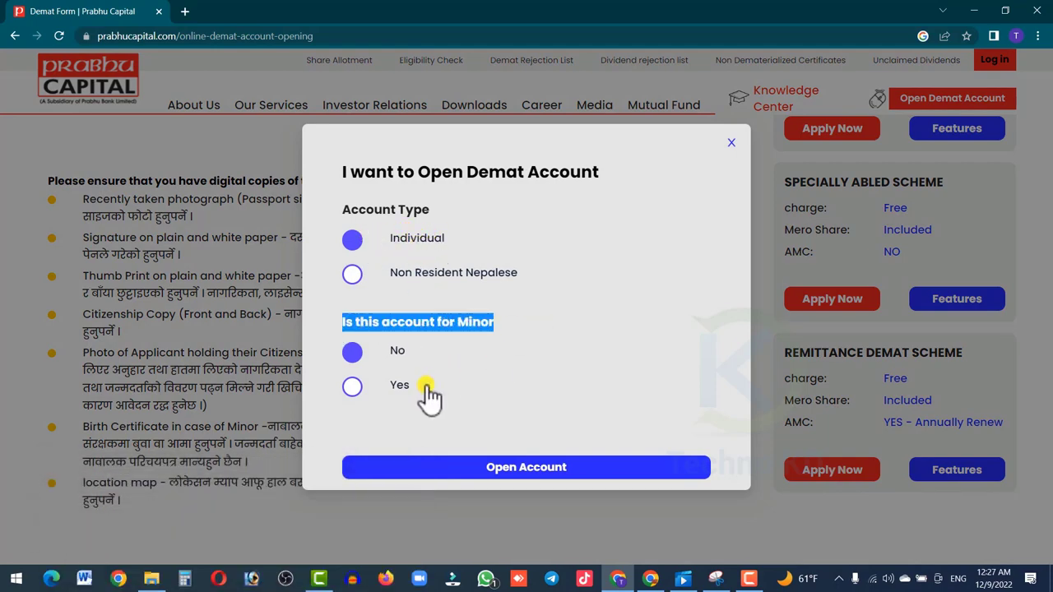
{"action": "left_click", "coordinate": [395, 388]}
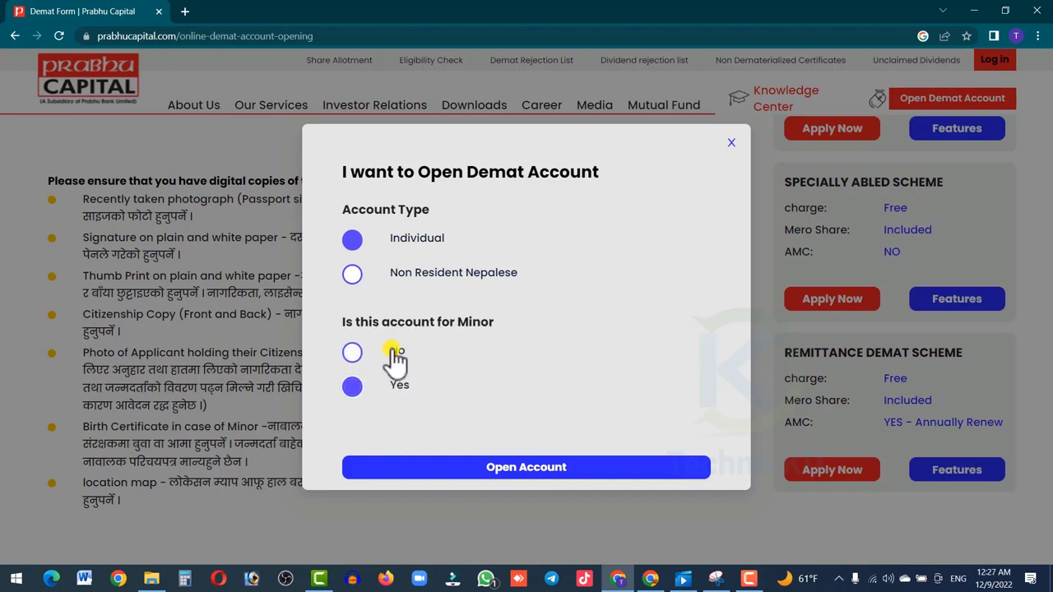
{"action": "left_click", "coordinate": [514, 477]}
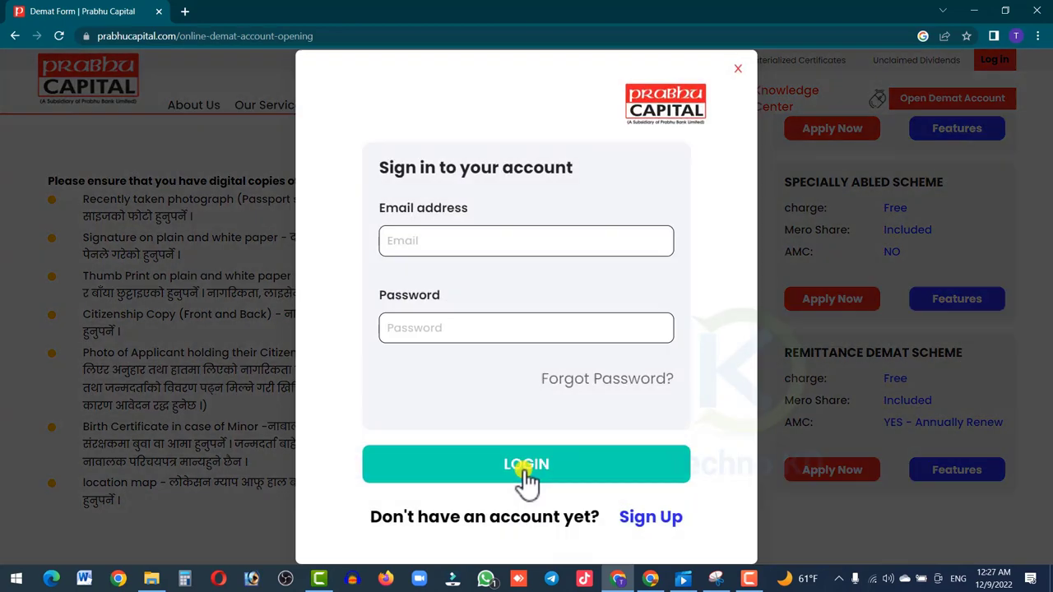
{"action": "left_click", "coordinate": [689, 463]}
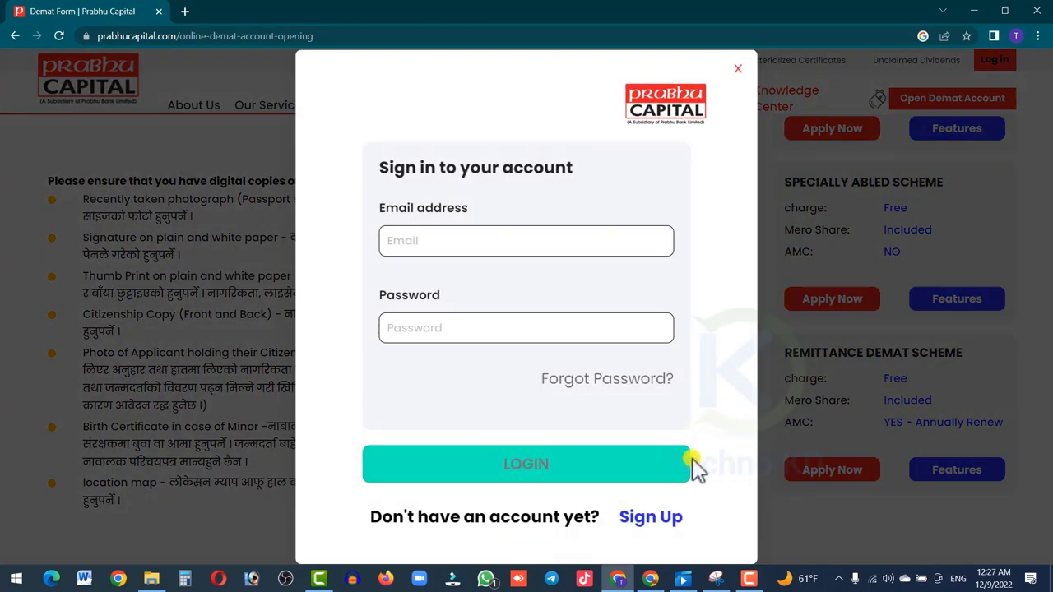
- Sign up with full name, email, mobile and password, accepting the terms of service
{"action": "left_click", "coordinate": [646, 519]}
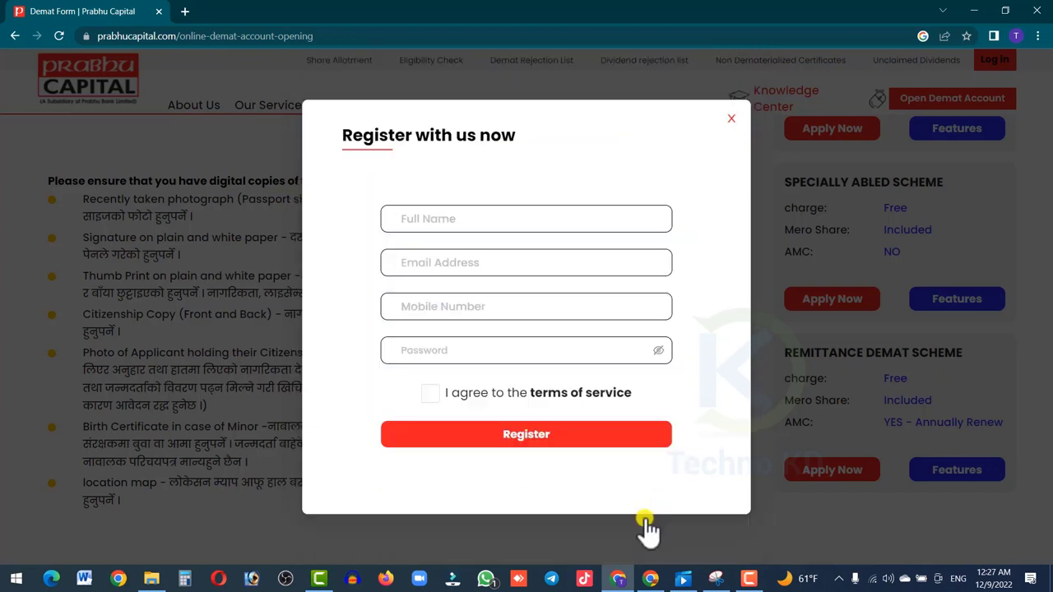
{"action": "left_click", "coordinate": [474, 222]}
{"action": "left_click", "coordinate": [435, 350]}
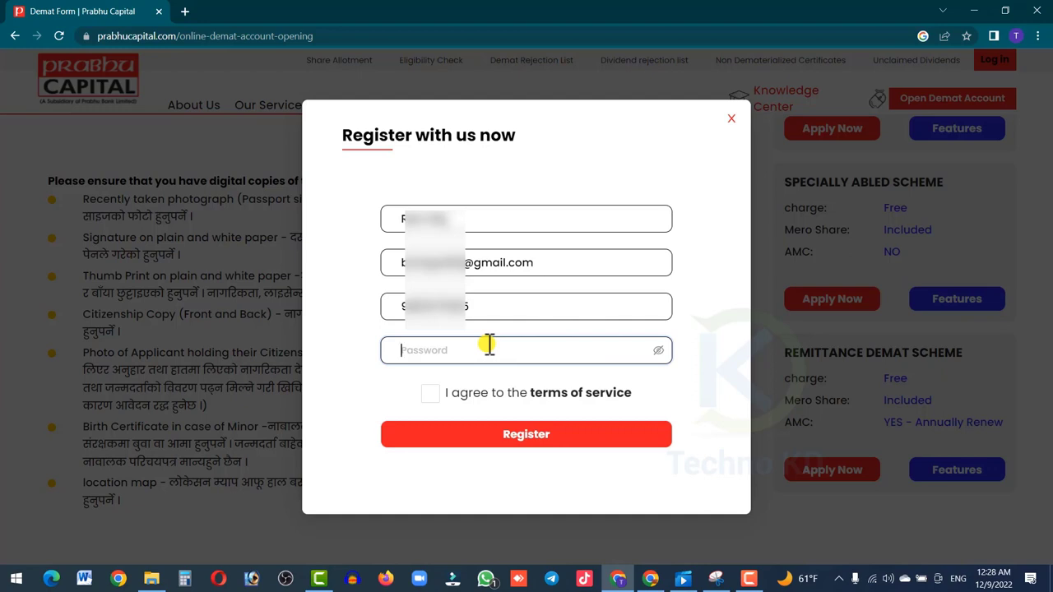
{"action": "type", "text": "•••"}
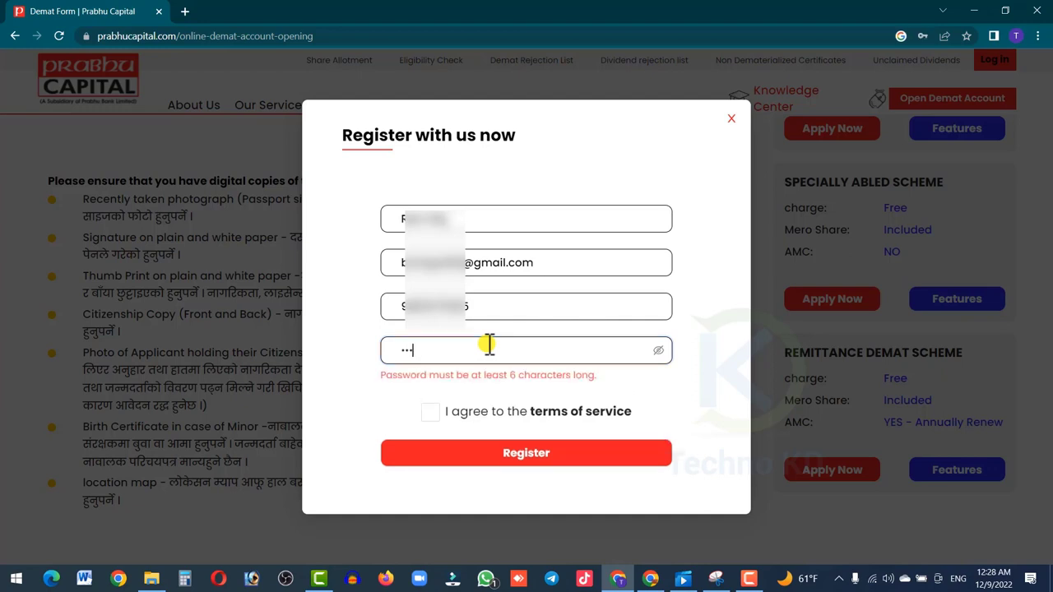
{"action": "type", "text": "•••••"}
{"action": "left_click", "coordinate": [431, 395]}
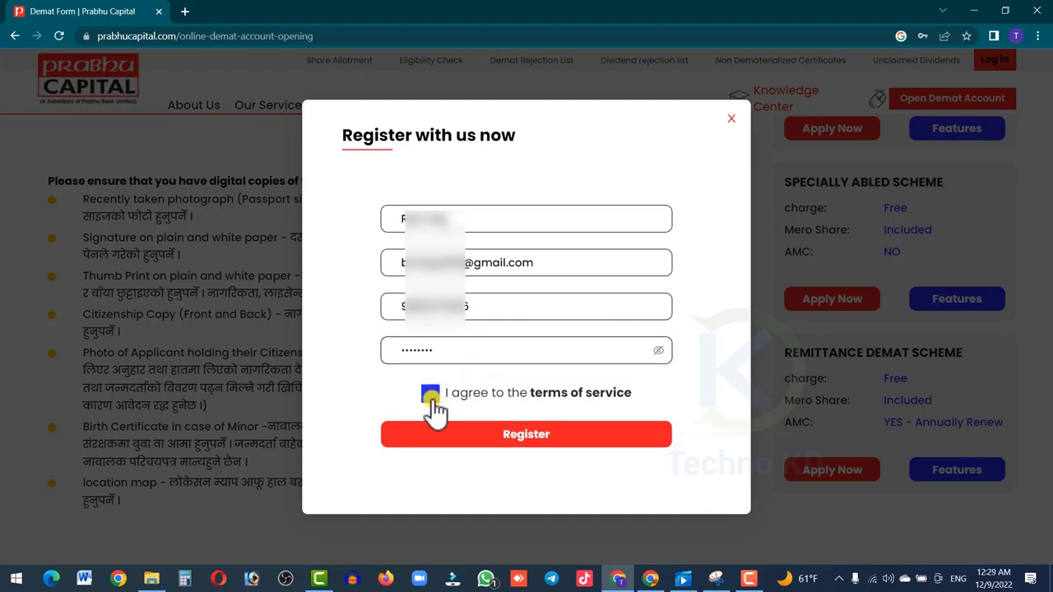
{"action": "left_click", "coordinate": [507, 438]}
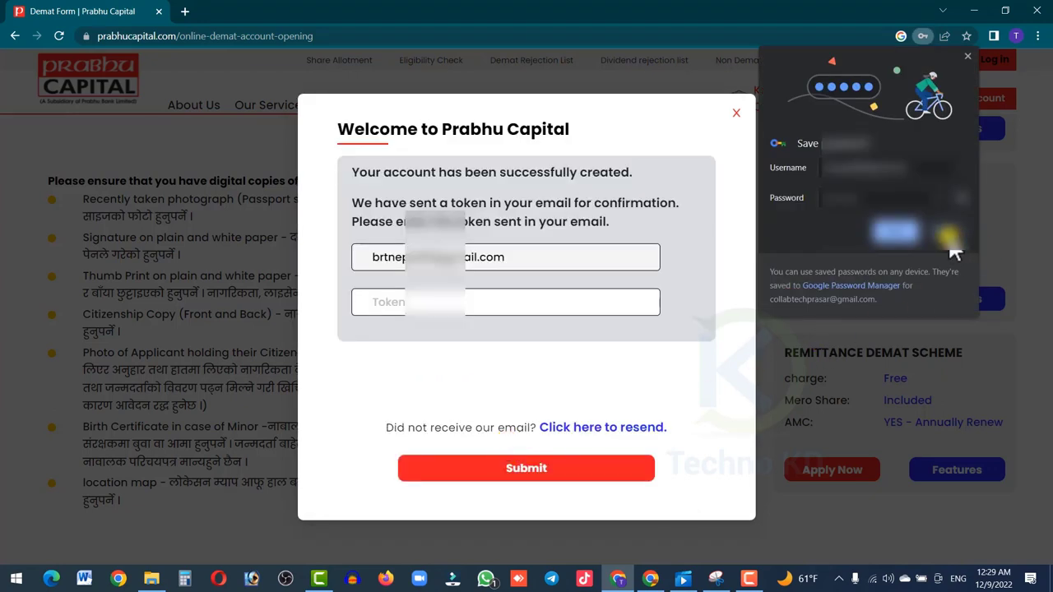
{"action": "left_click", "coordinate": [952, 239]}
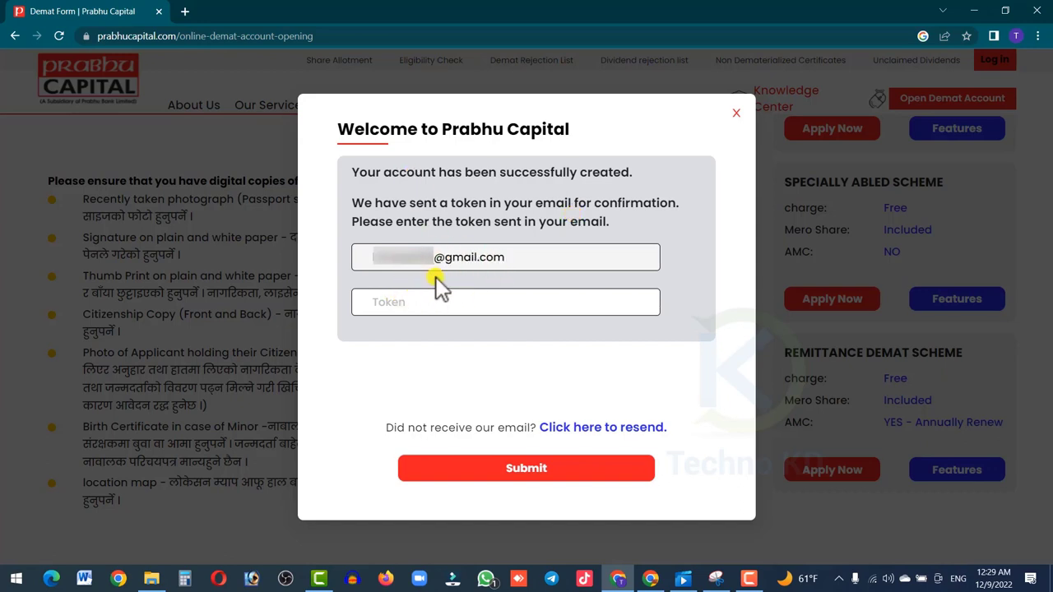
- Copy the token from Gmail's Registration Confirmation email and return to the portal's token dialog
{"action": "left_click", "coordinate": [184, 10]}
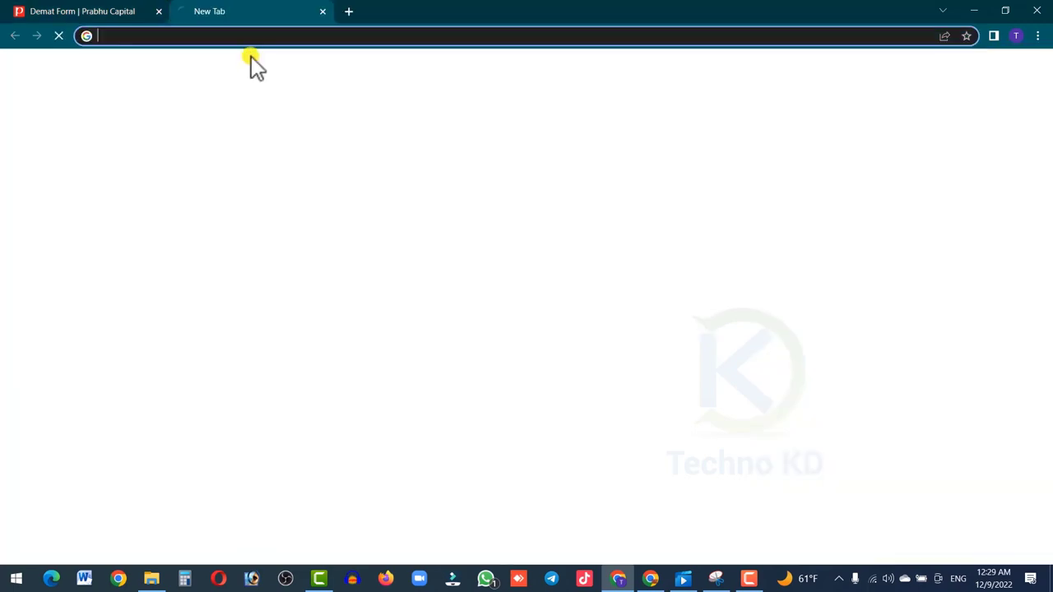
{"action": "type", "text": "g"}
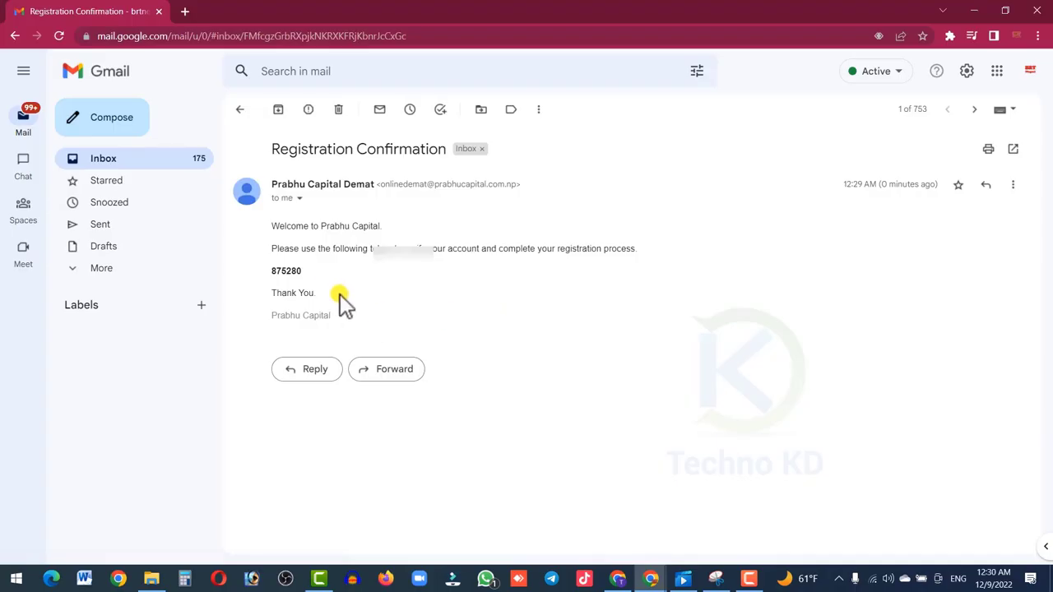
{"action": "left_click_drag", "start_coordinate": [303, 271], "coordinate": [274, 271]}
{"action": "right_click", "coordinate": [279, 271]}
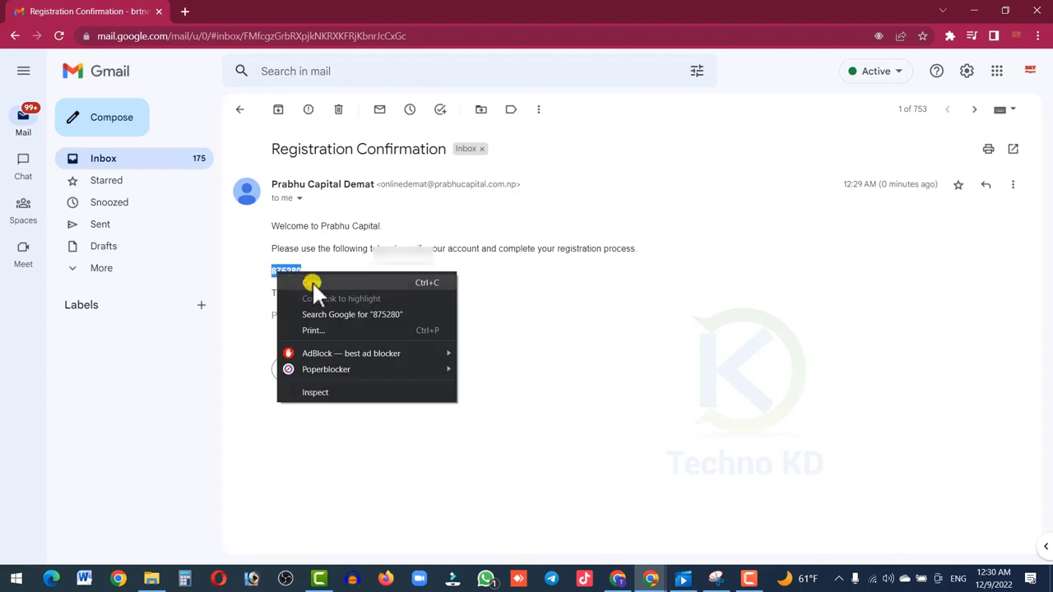
{"action": "left_click", "coordinate": [312, 282]}
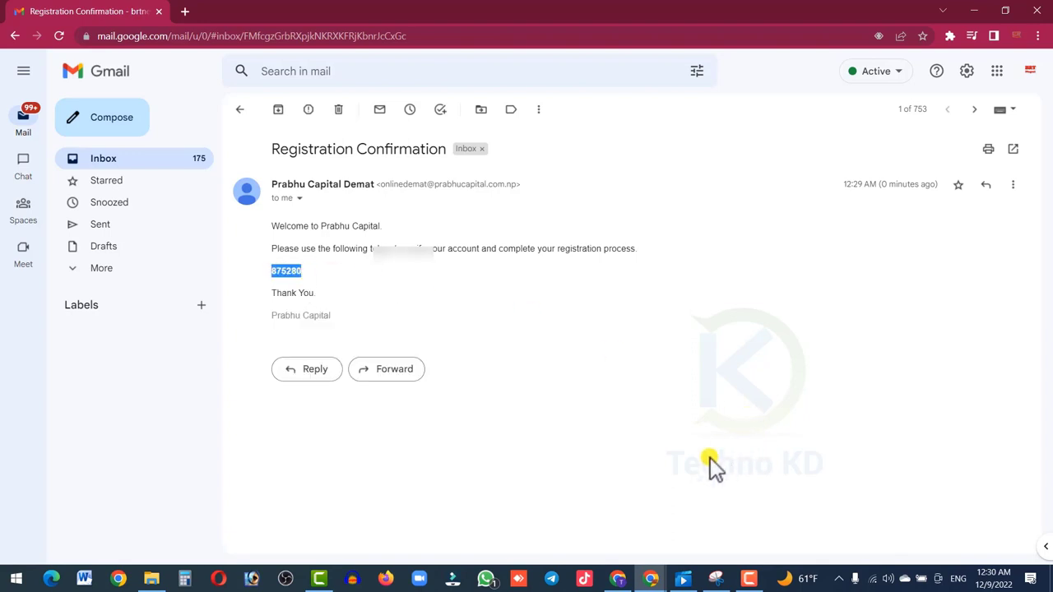
{"action": "left_click", "coordinate": [616, 578]}
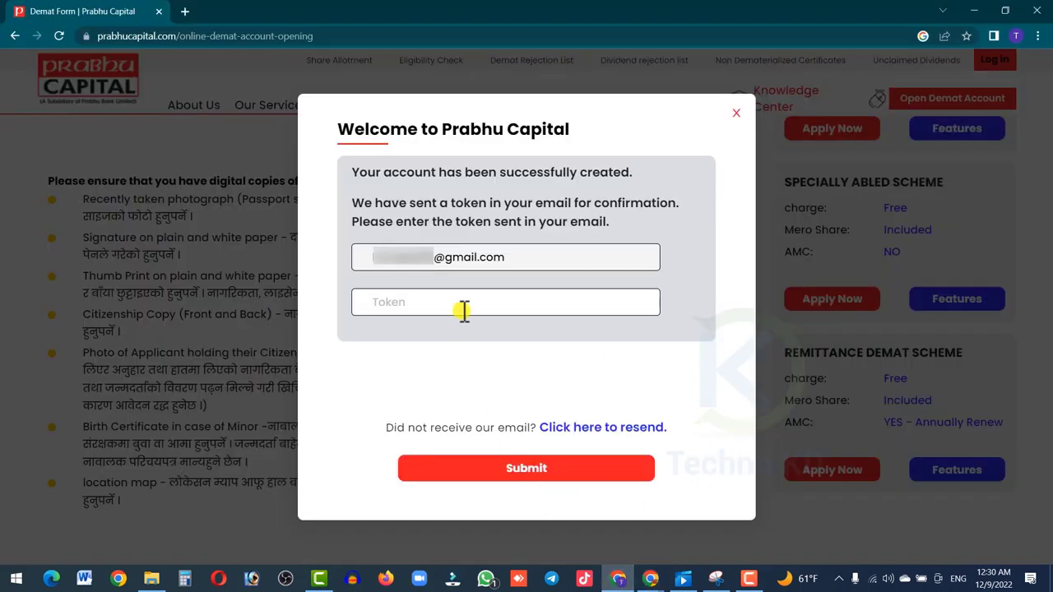
- Submit the pasted token to confirm the account and open the Details form
{"action": "left_click", "coordinate": [509, 483]}
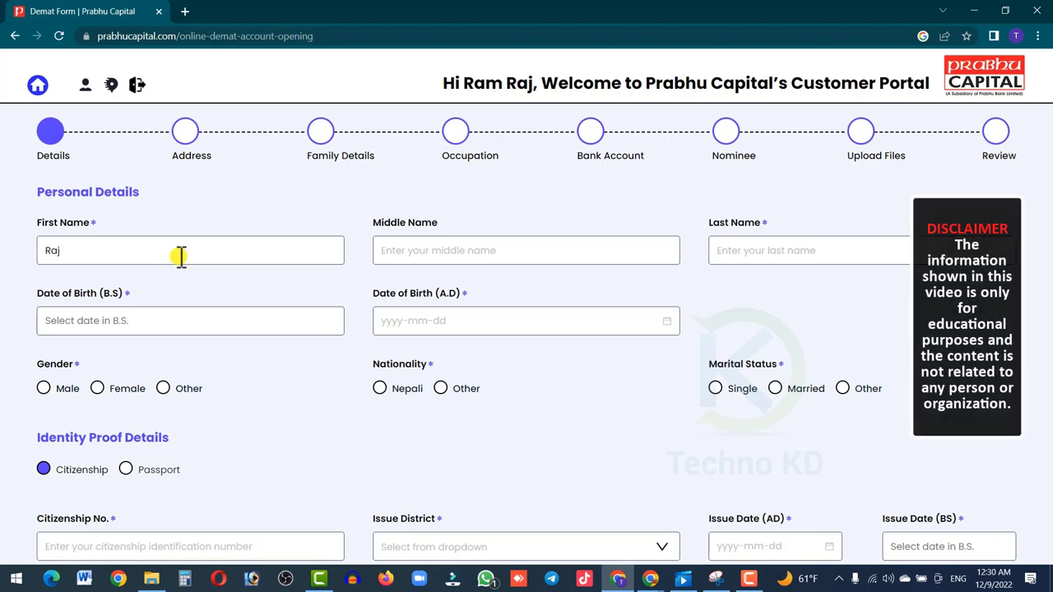
- Complete the name fields and choose Male gender, Nepali nationality and Single marital status
{"action": "key", "text": "Tab"}
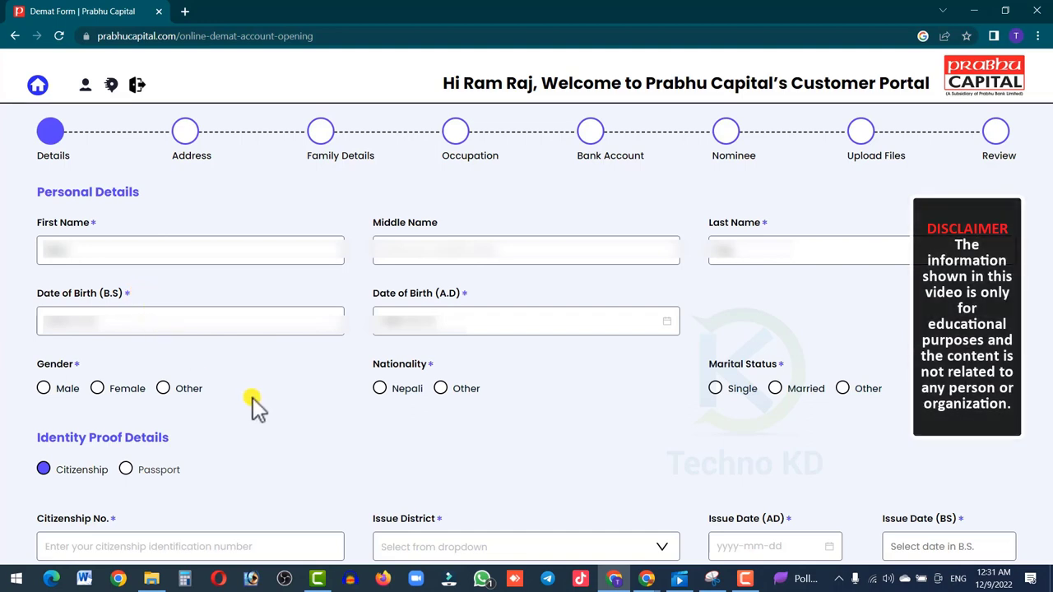
{"action": "left_click", "coordinate": [45, 389]}
{"action": "left_click", "coordinate": [379, 389]}
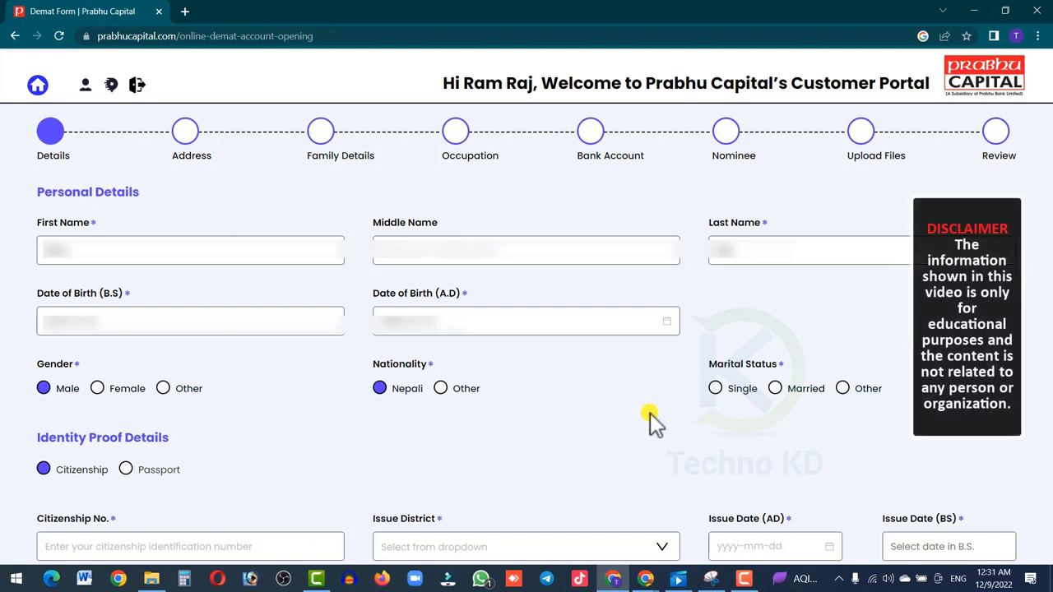
{"action": "left_click", "coordinate": [717, 390]}
{"action": "scroll", "coordinate": [346, 376], "scroll_direction": "down", "scroll_amount": 3}
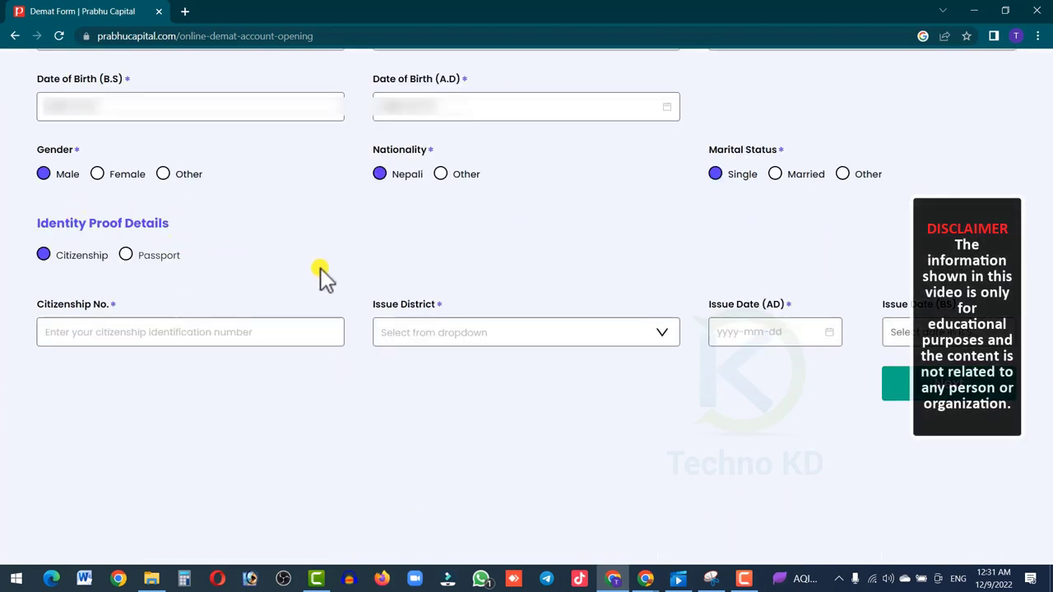
- Add passport proof and enter citizenship number 1234567 issued in Morang with AD and BS dates
{"action": "left_click", "coordinate": [161, 256]}
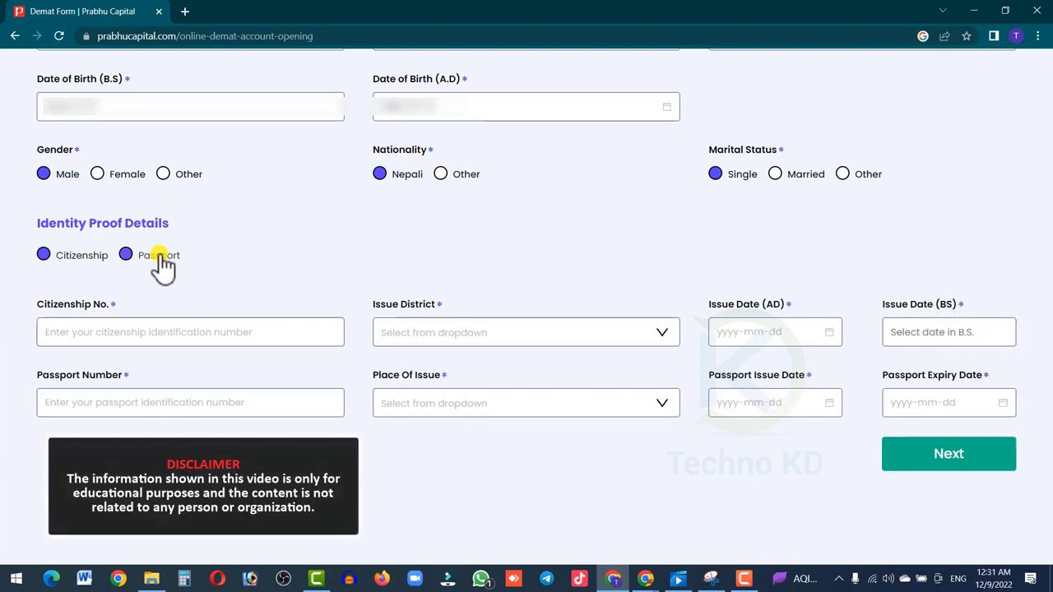
{"action": "left_click", "coordinate": [114, 333]}
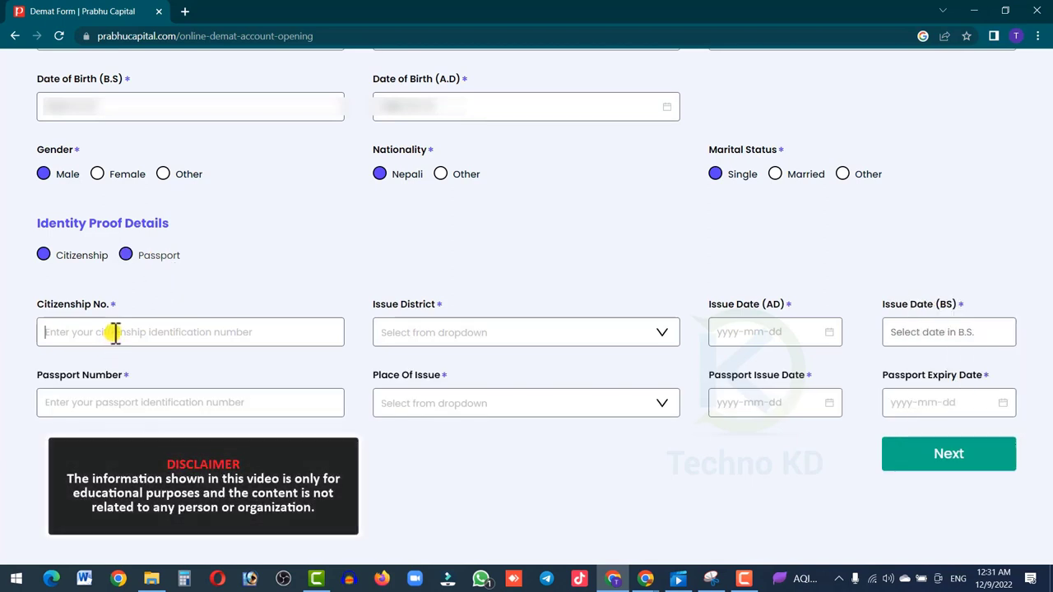
{"action": "type", "text": "1234567"}
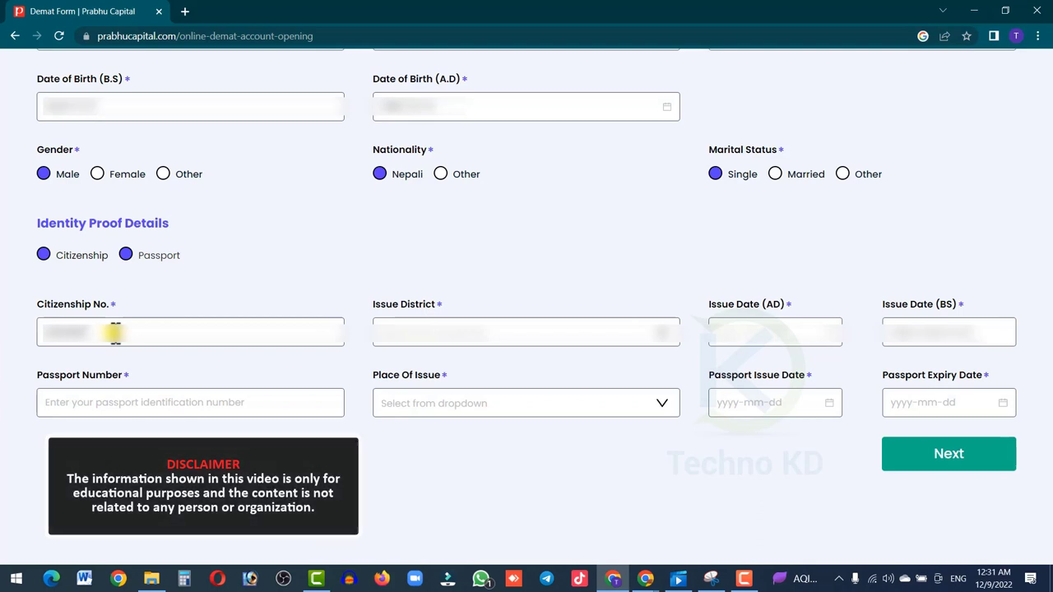
{"action": "left_click", "coordinate": [429, 333]}
{"action": "type", "text": "mor"}
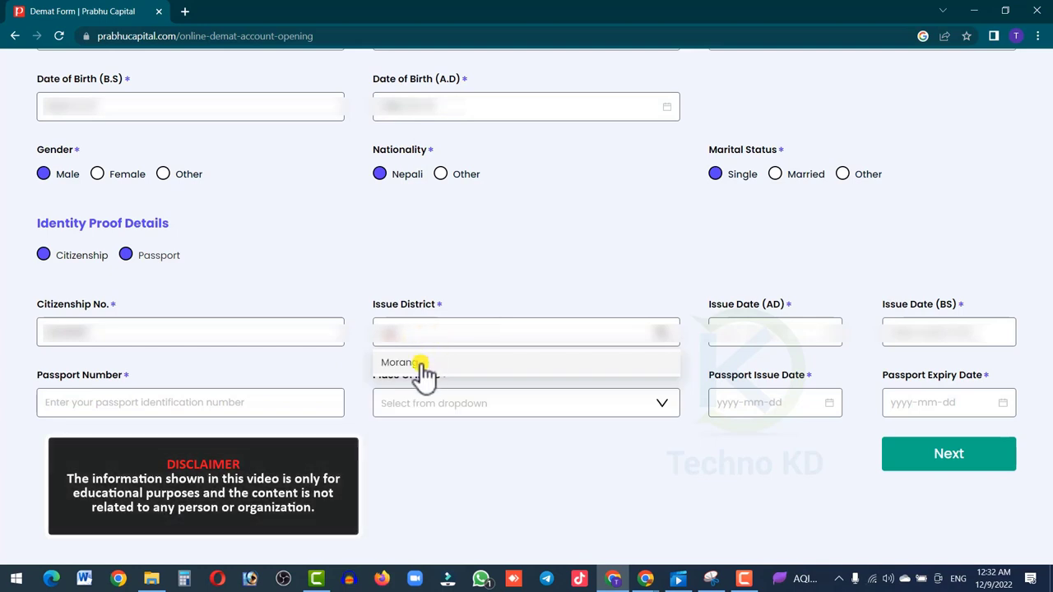
{"action": "left_click", "coordinate": [415, 362]}
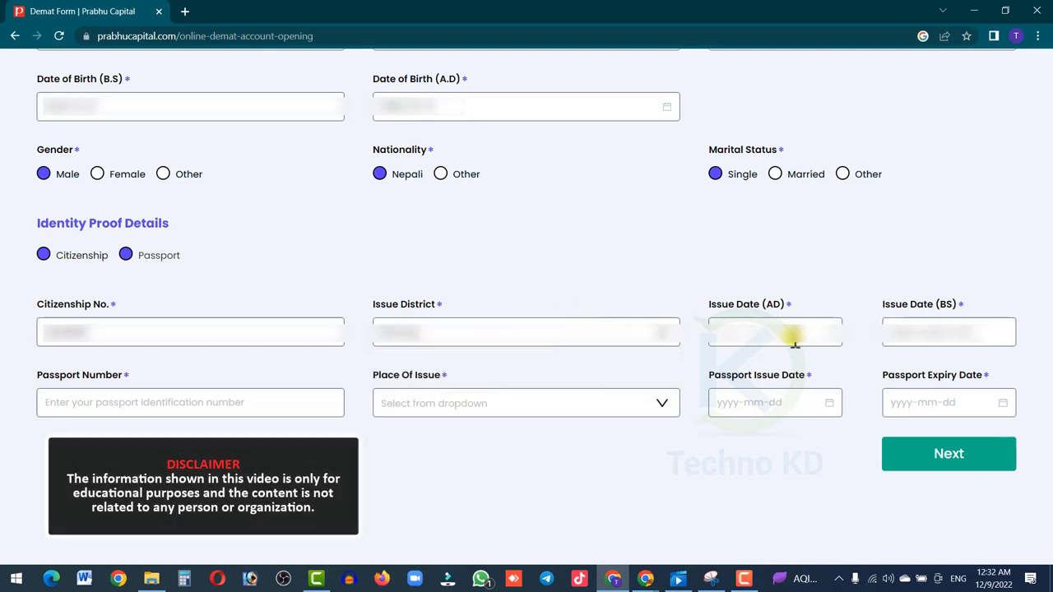
{"action": "left_click", "coordinate": [740, 332]}
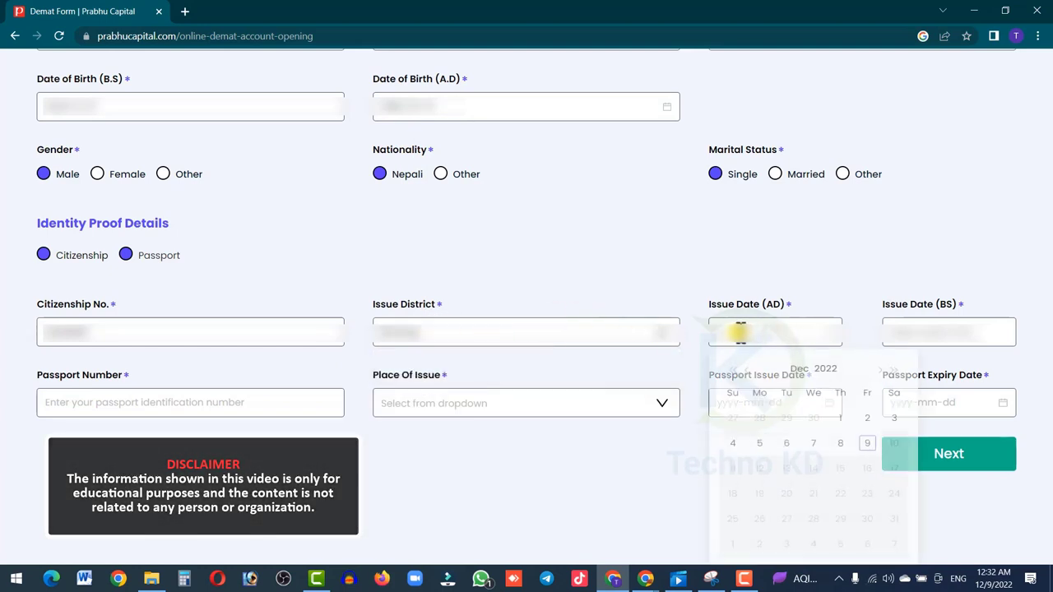
{"action": "left_click", "coordinate": [825, 372]}
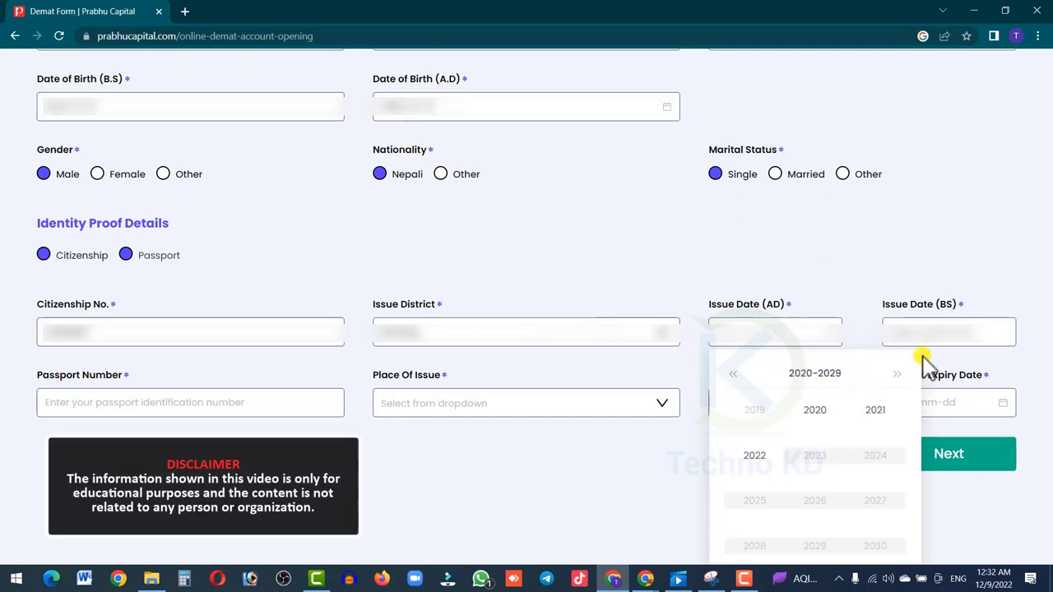
{"action": "left_click", "coordinate": [773, 333]}
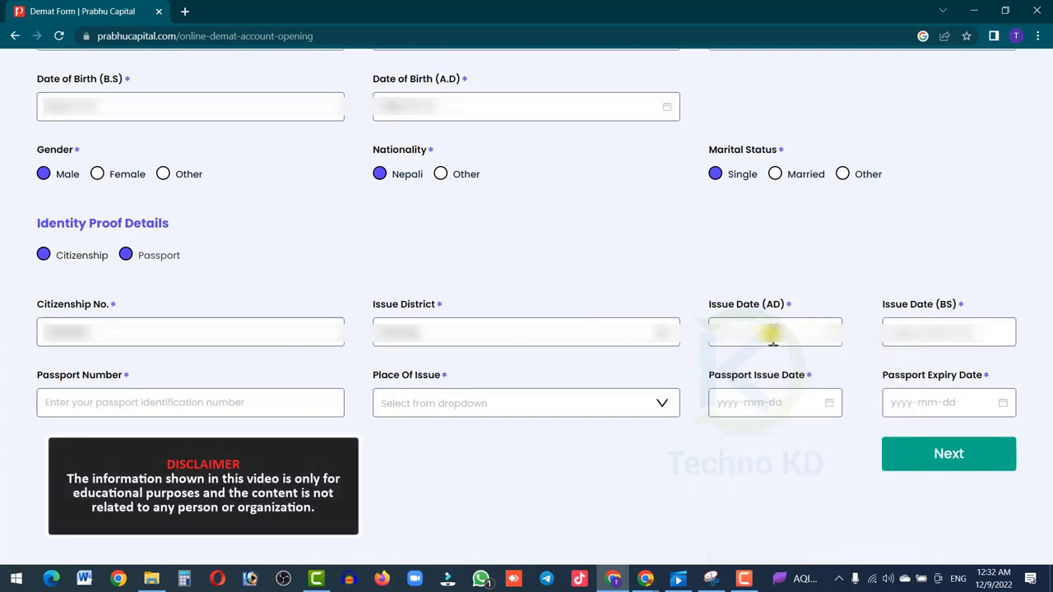
{"action": "left_click", "coordinate": [918, 329]}
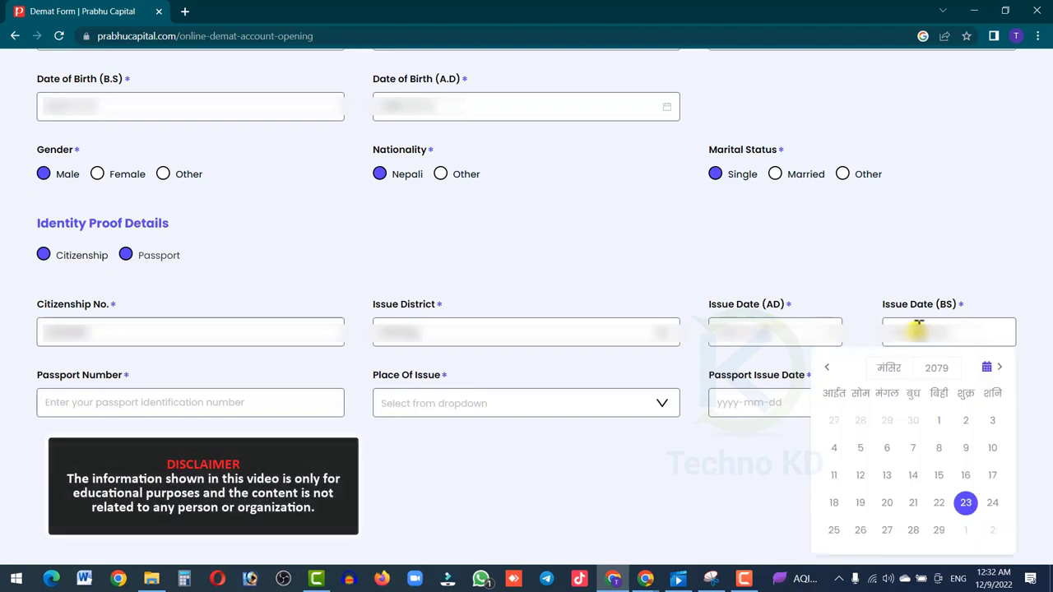
{"action": "left_click", "coordinate": [927, 374]}
{"action": "scroll", "coordinate": [929, 374], "scroll_direction": "down", "scroll_amount": 2}
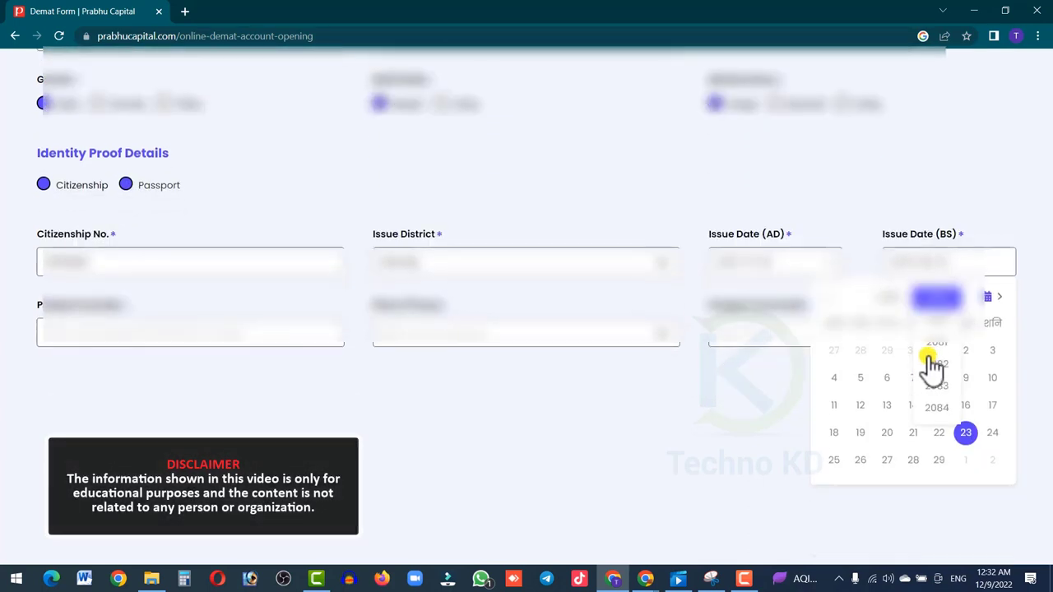
{"action": "left_click", "coordinate": [757, 473]}
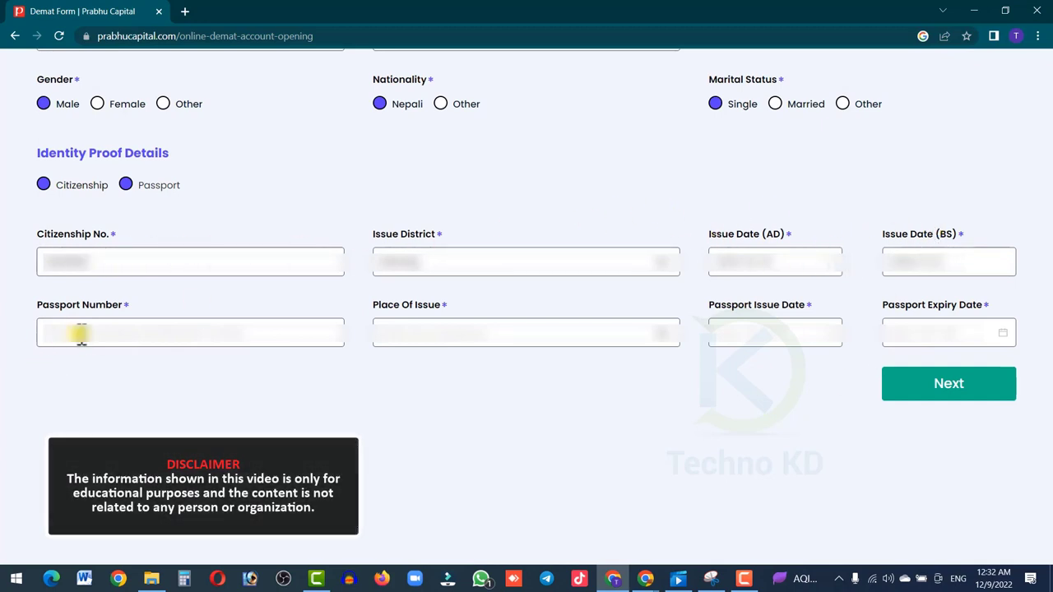
- Enter passport number 12, place of issue Morang, and a February 2020 issue date
{"action": "type", "text": "12"}
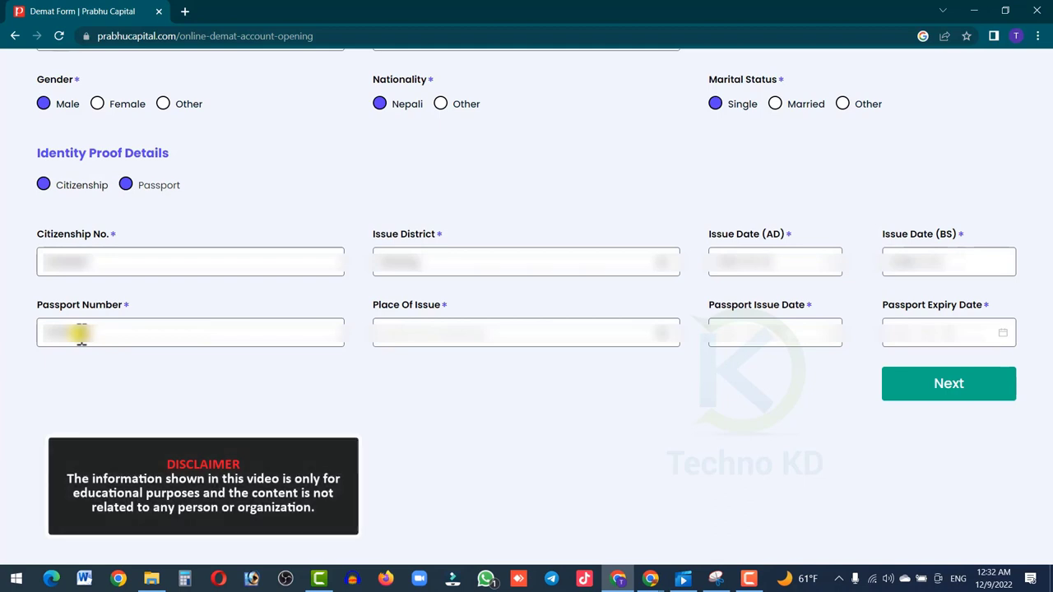
{"action": "left_click", "coordinate": [474, 335]}
{"action": "type", "text": "mor"}
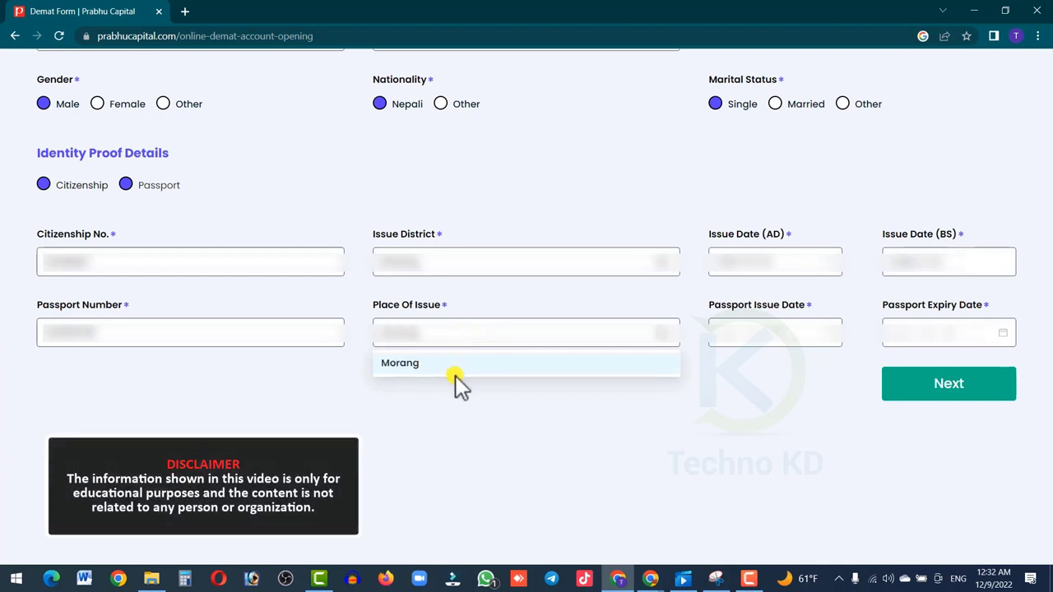
{"action": "left_click", "coordinate": [456, 374]}
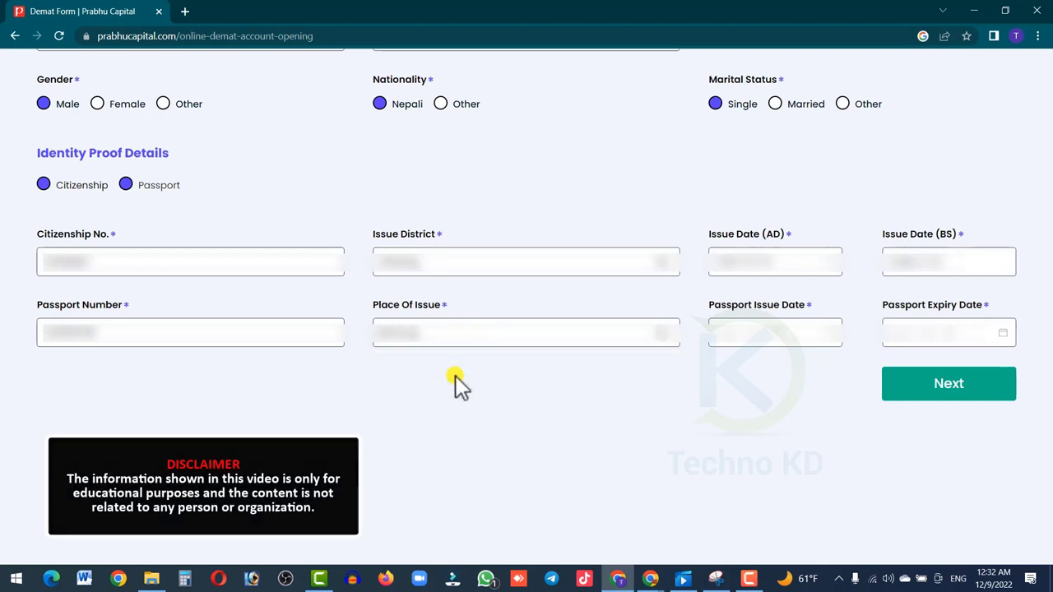
{"action": "left_click", "coordinate": [769, 337]}
{"action": "left_click", "coordinate": [824, 372]}
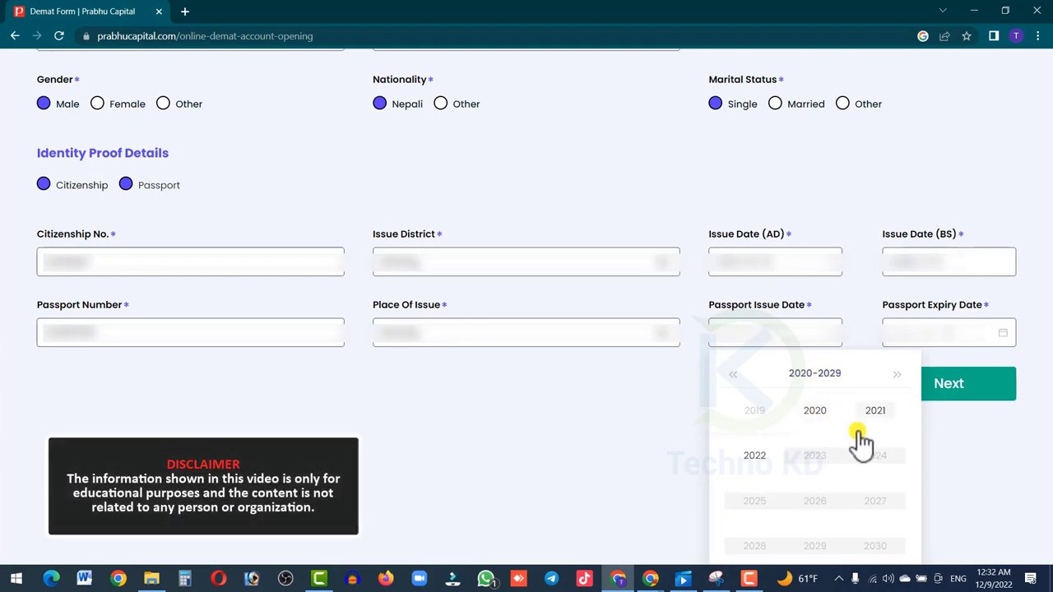
{"action": "left_click", "coordinate": [815, 411]}
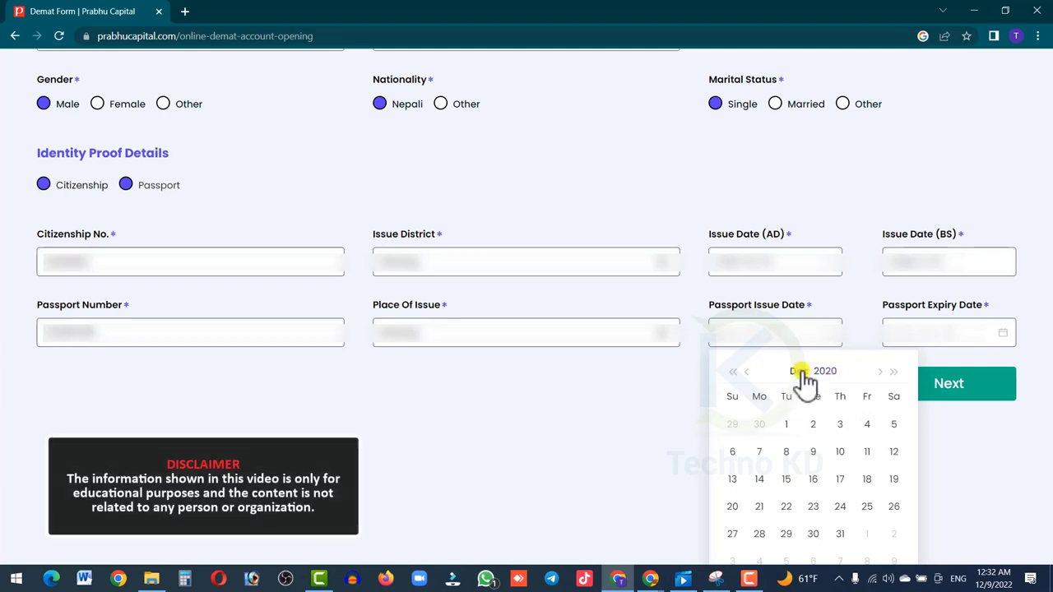
{"action": "left_click", "coordinate": [804, 374]}
{"action": "left_click", "coordinate": [813, 407]}
{"action": "left_click", "coordinate": [815, 421]}
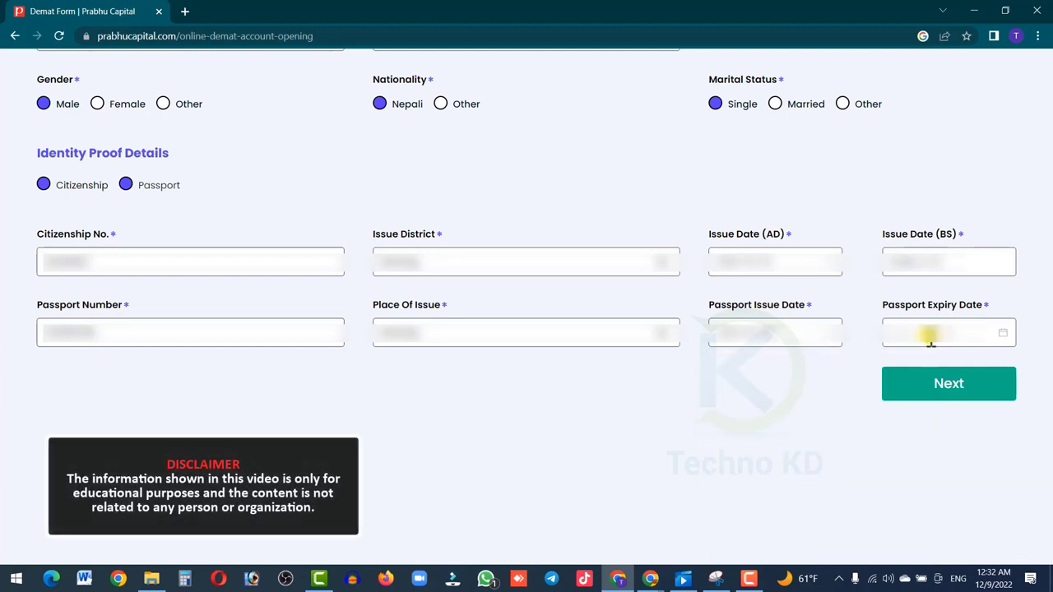
- Set the passport expiry date in December 2030 and continue to the Address step
{"action": "left_click", "coordinate": [929, 337]}
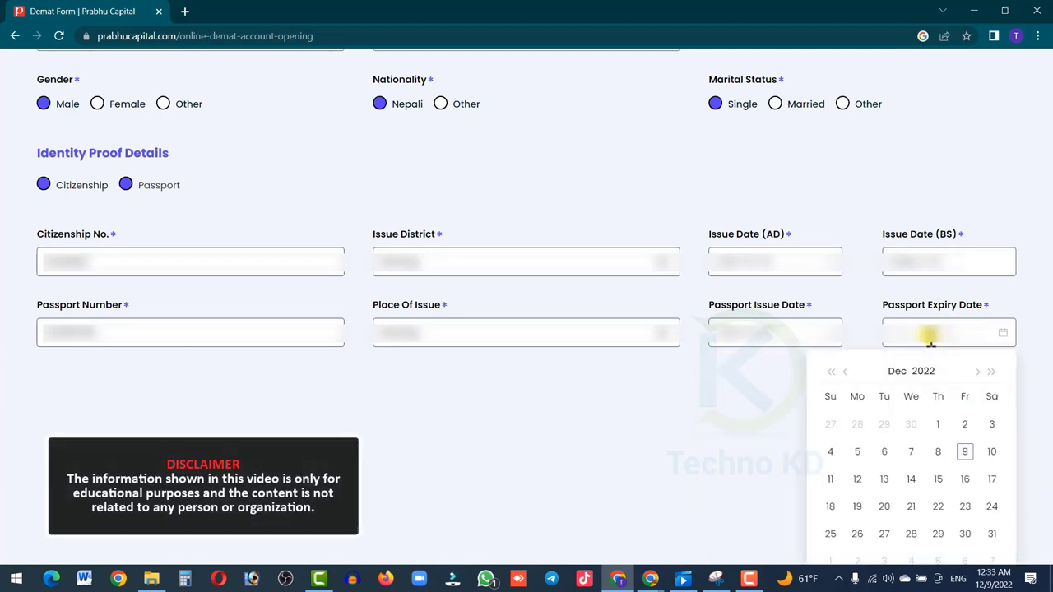
{"action": "left_click", "coordinate": [921, 372]}
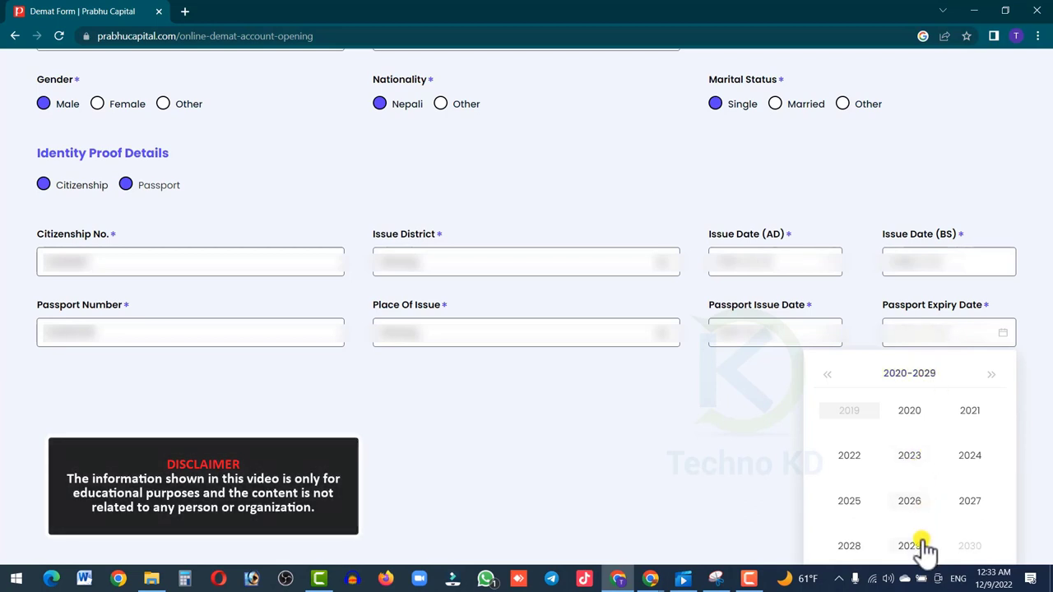
{"action": "left_click", "coordinate": [970, 546]}
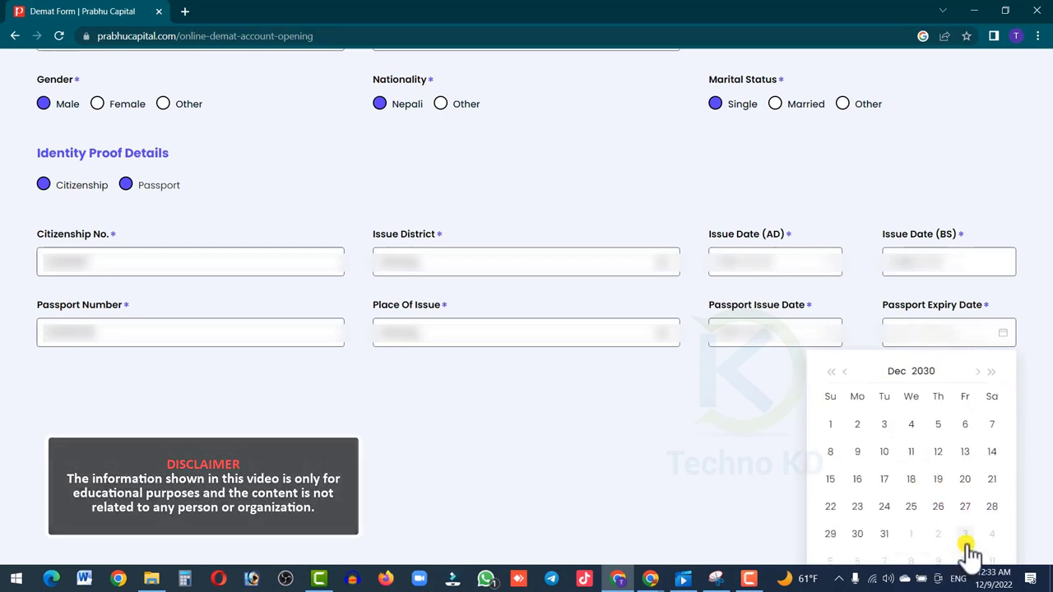
{"action": "left_click", "coordinate": [964, 481]}
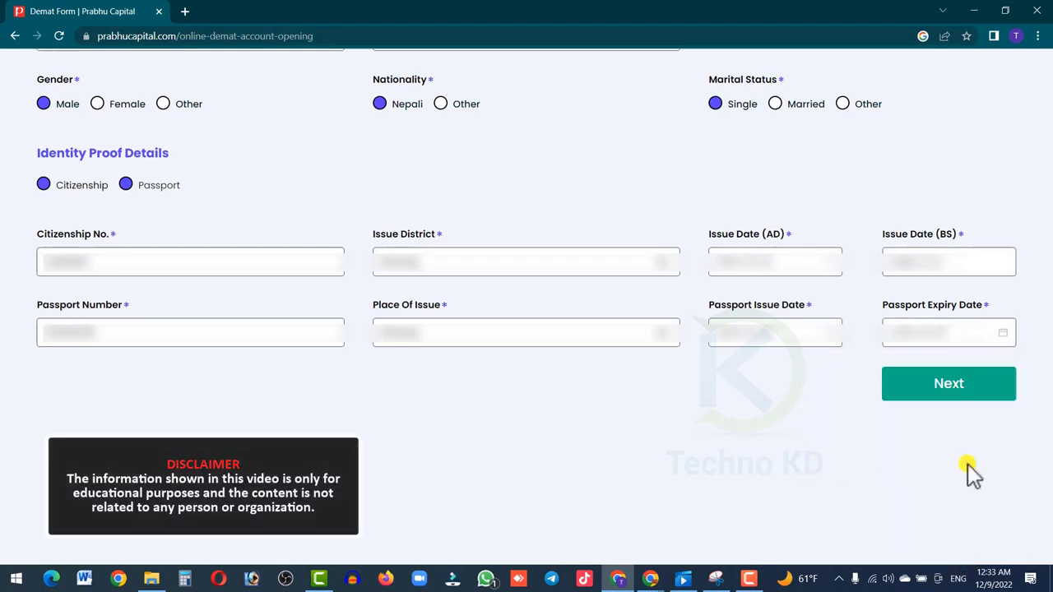
{"action": "left_click", "coordinate": [940, 393]}
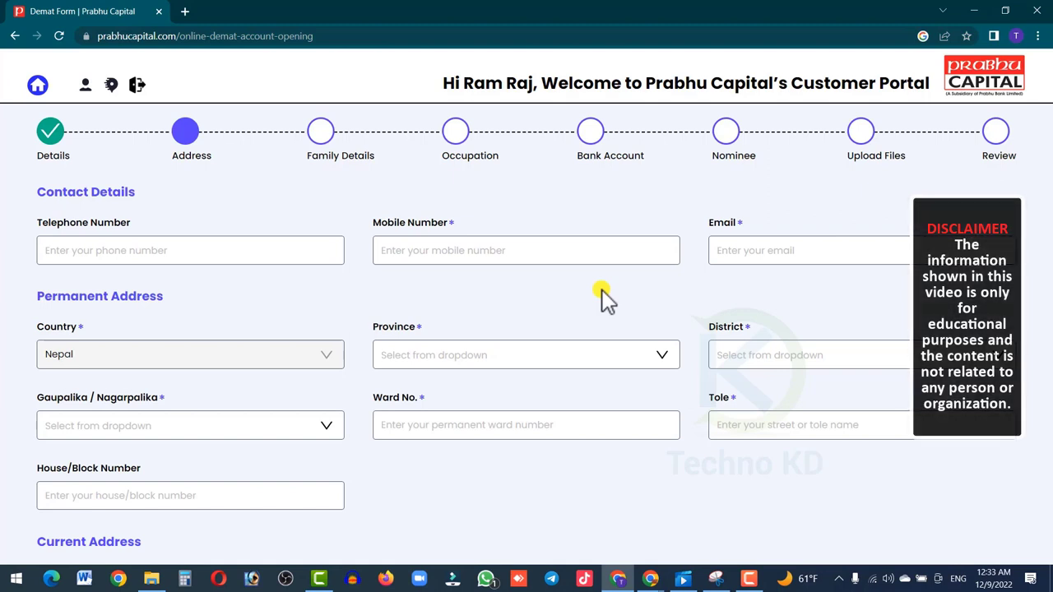
- Enter the applicant's mobile number in the contact details
{"action": "left_click", "coordinate": [526, 252]}
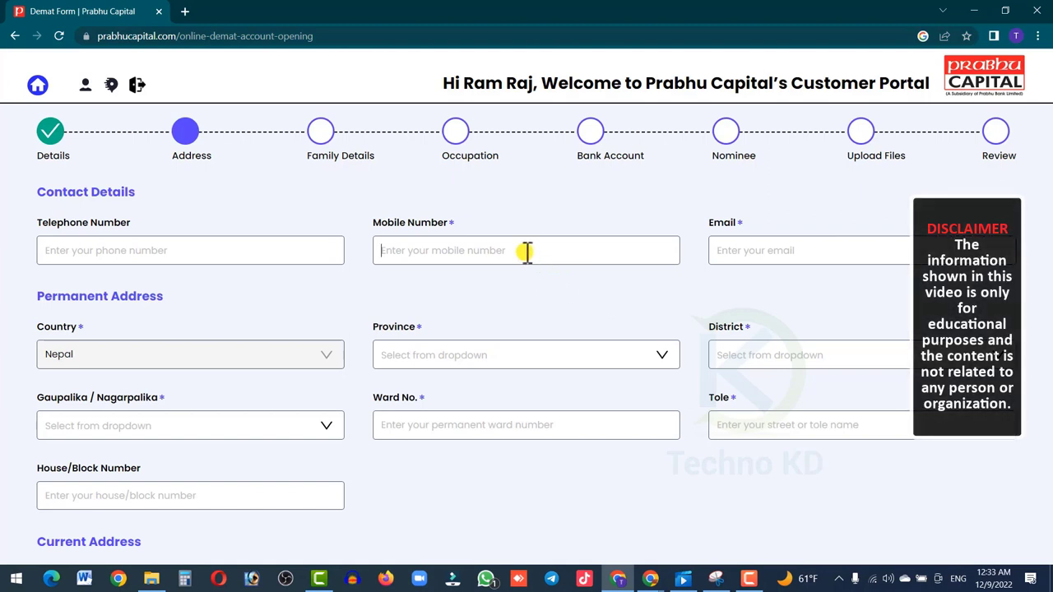
{"action": "type", "text": "4"}
{"action": "key", "text": "BackSpace"}
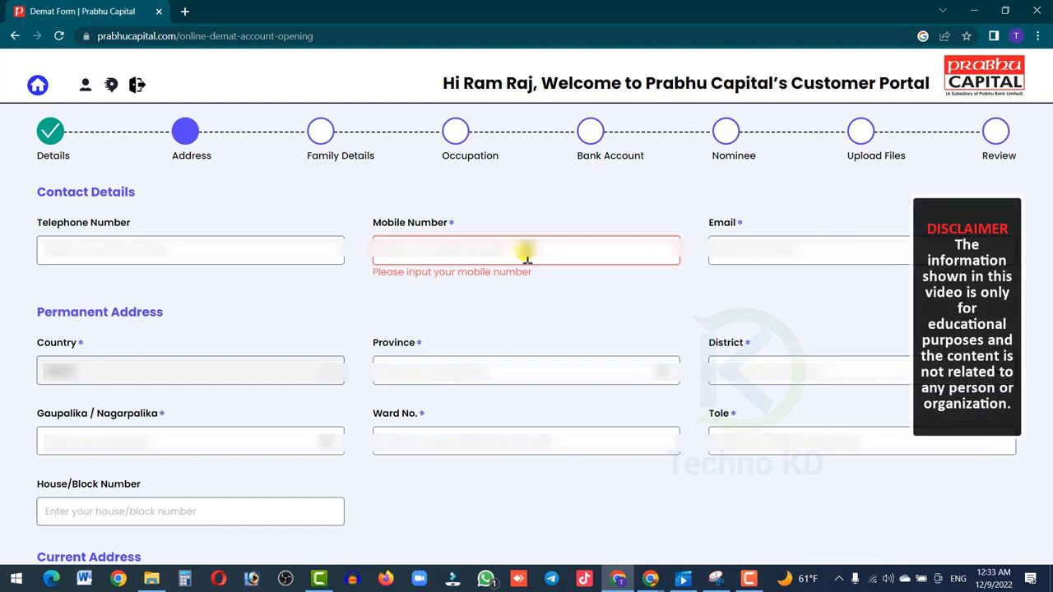
{"action": "type", "text": "98"}
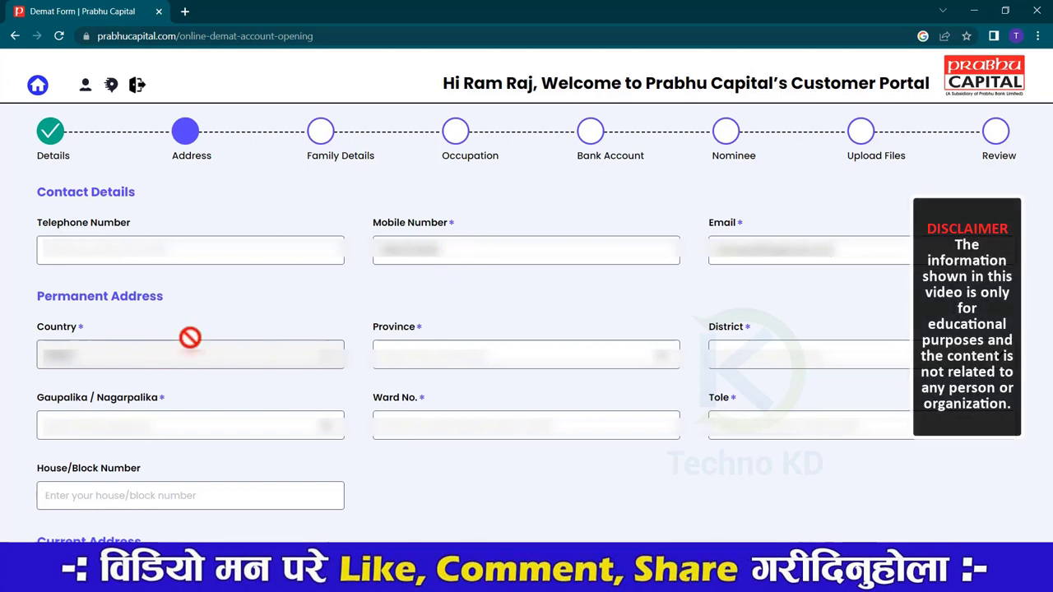
- Set the permanent address to Province 1, Morang district, Biratnagar Metropolitan City
{"action": "left_click", "coordinate": [446, 362]}
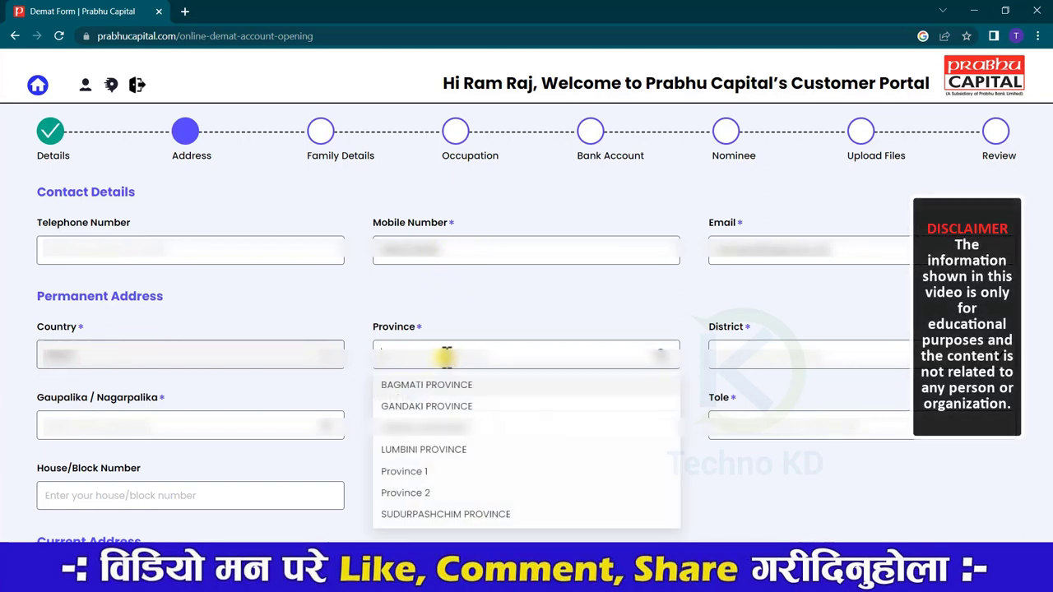
{"action": "left_click", "coordinate": [422, 475]}
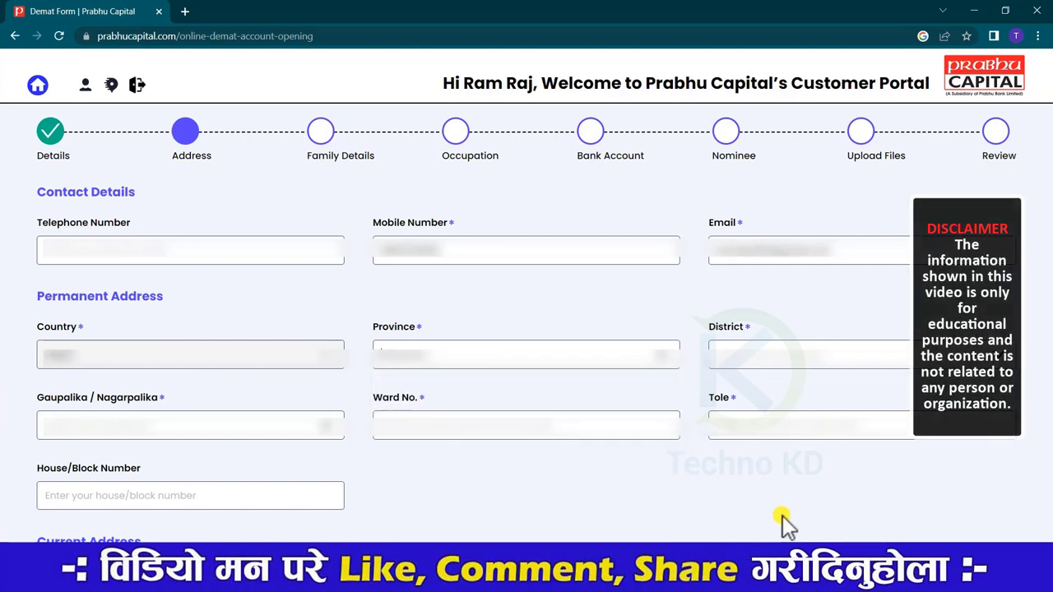
{"action": "left_click", "coordinate": [758, 346]}
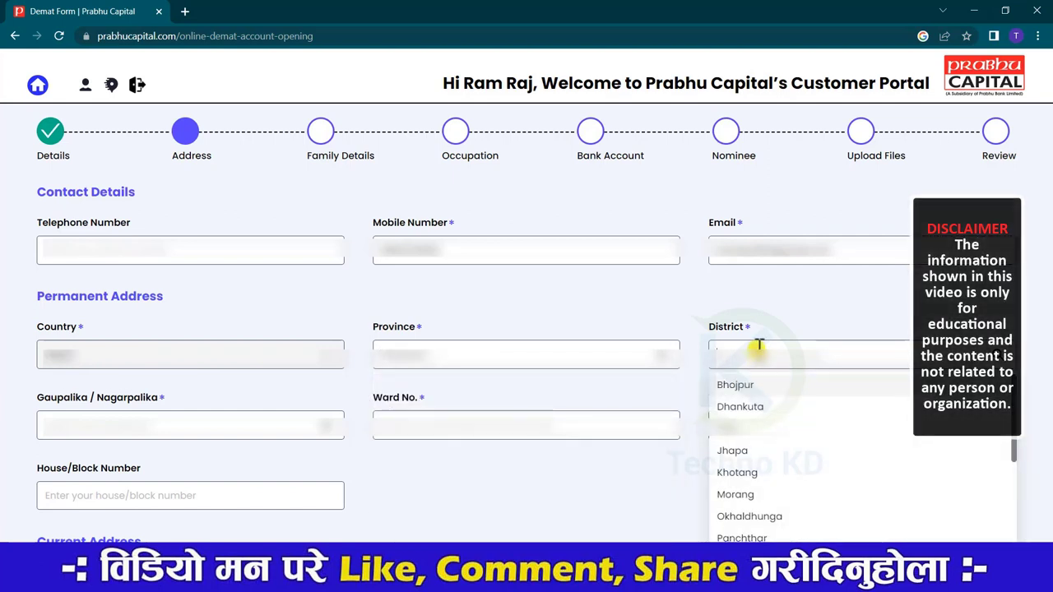
{"action": "type", "text": "mo"}
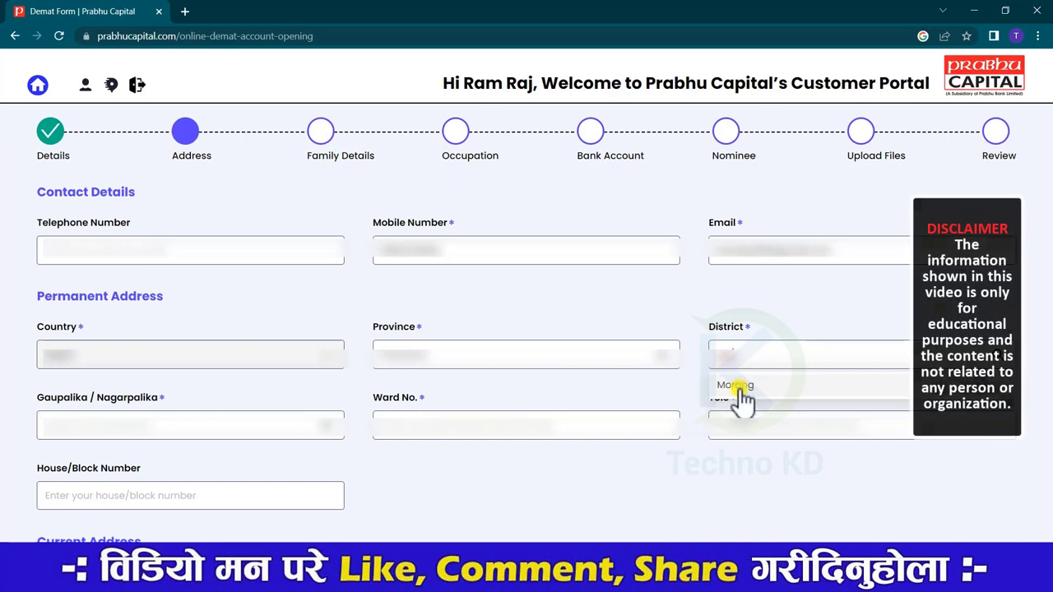
{"action": "left_click", "coordinate": [740, 386]}
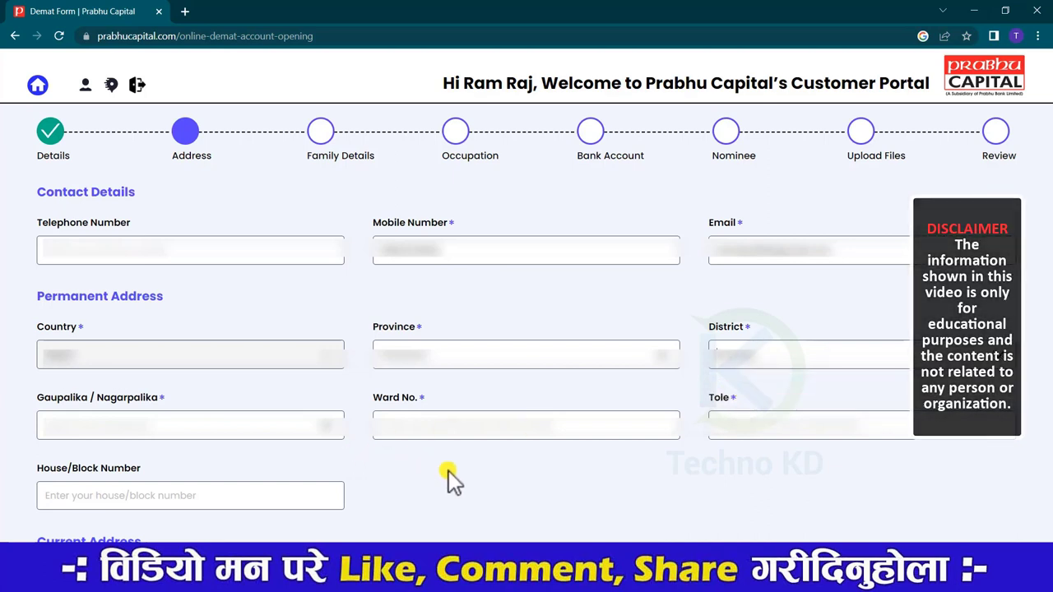
{"action": "left_click", "coordinate": [137, 429]}
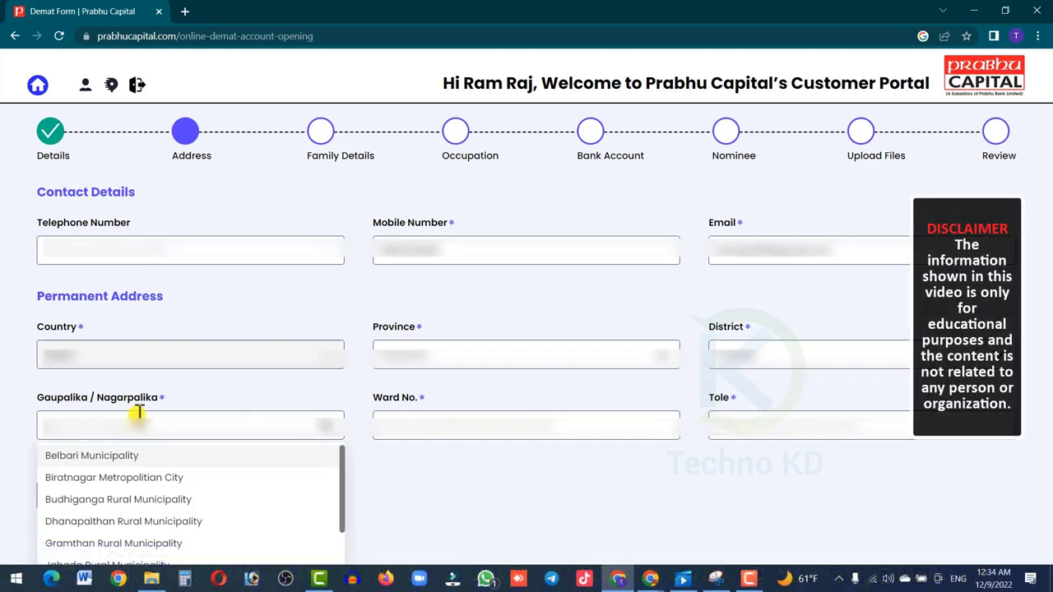
{"action": "type", "text": "bi"}
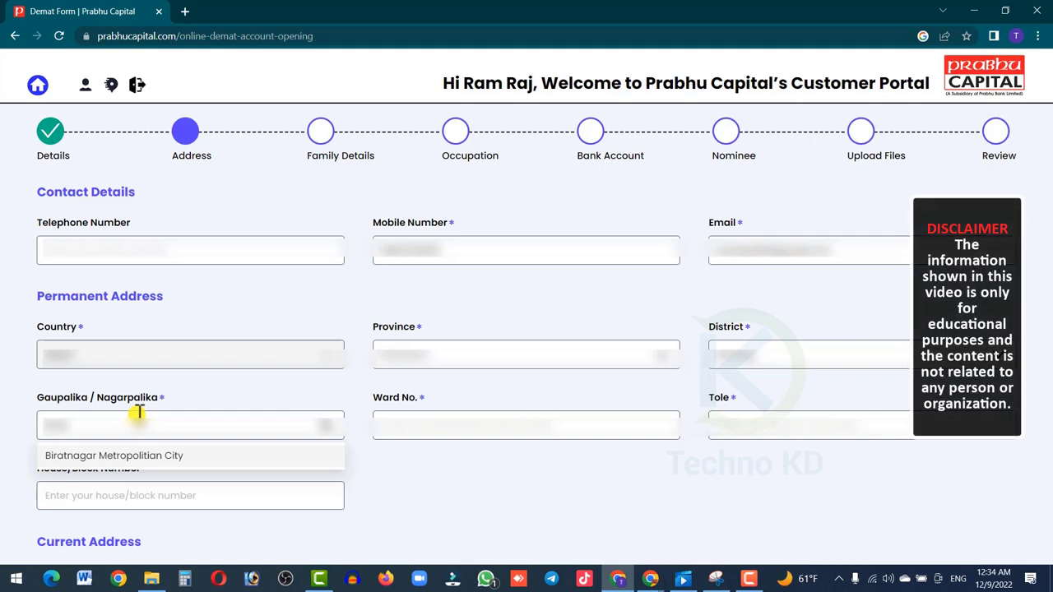
{"action": "left_click", "coordinate": [162, 457]}
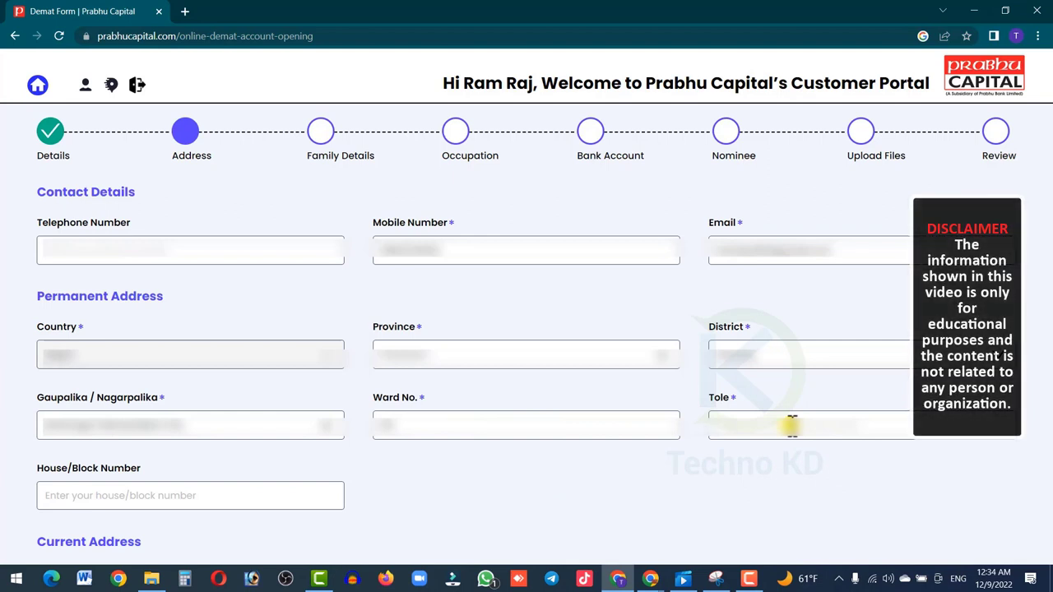
{"action": "scroll", "coordinate": [791, 424], "scroll_direction": "down", "scroll_amount": 4}
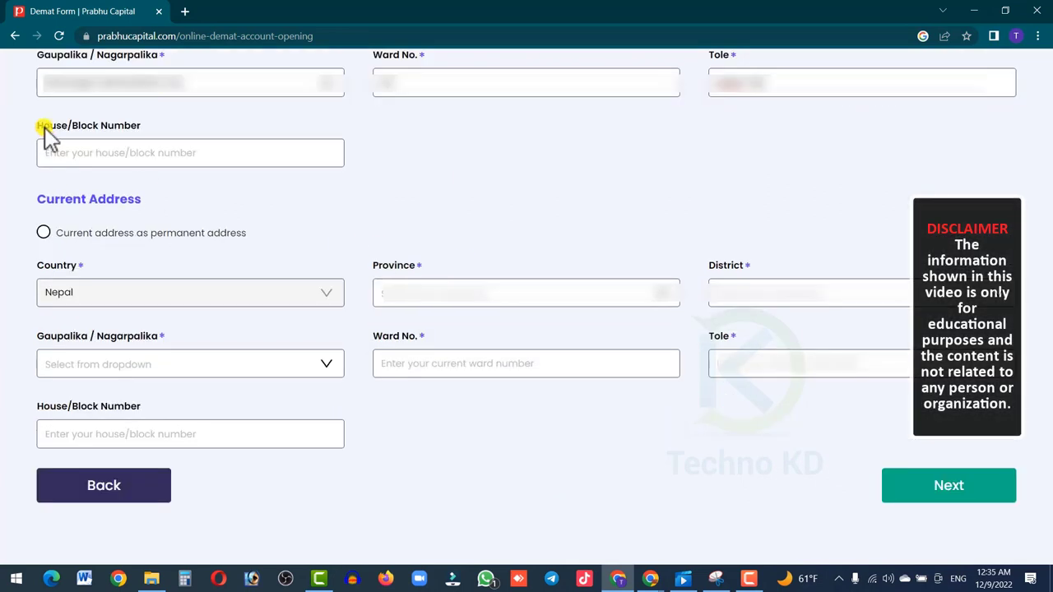
- Mark the current address as the same as the permanent address and continue to Family Details
{"action": "left_click_drag", "start_coordinate": [32, 129], "coordinate": [255, 140]}
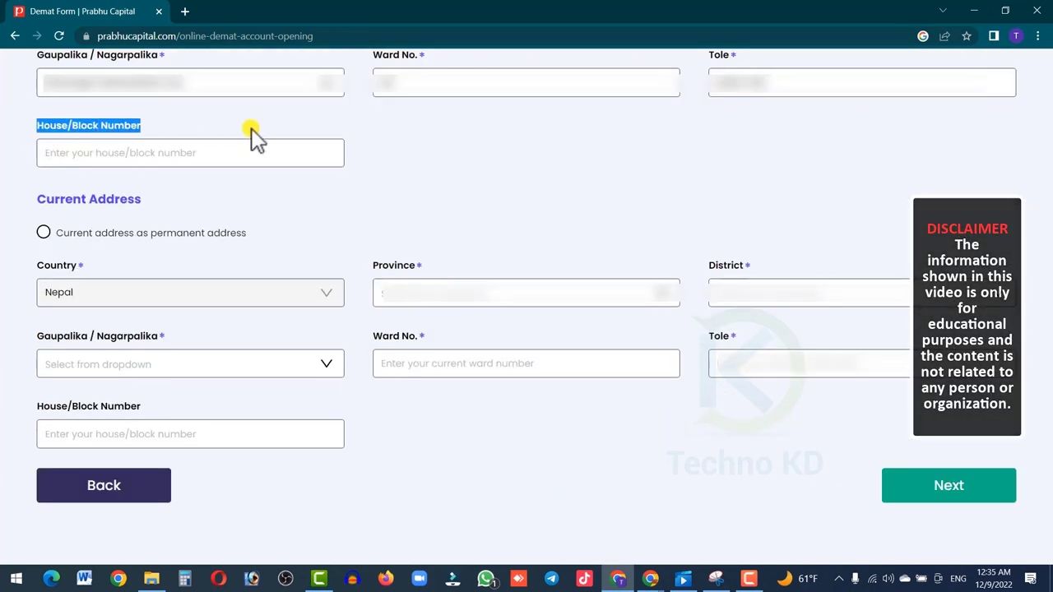
{"action": "left_click", "coordinate": [527, 222]}
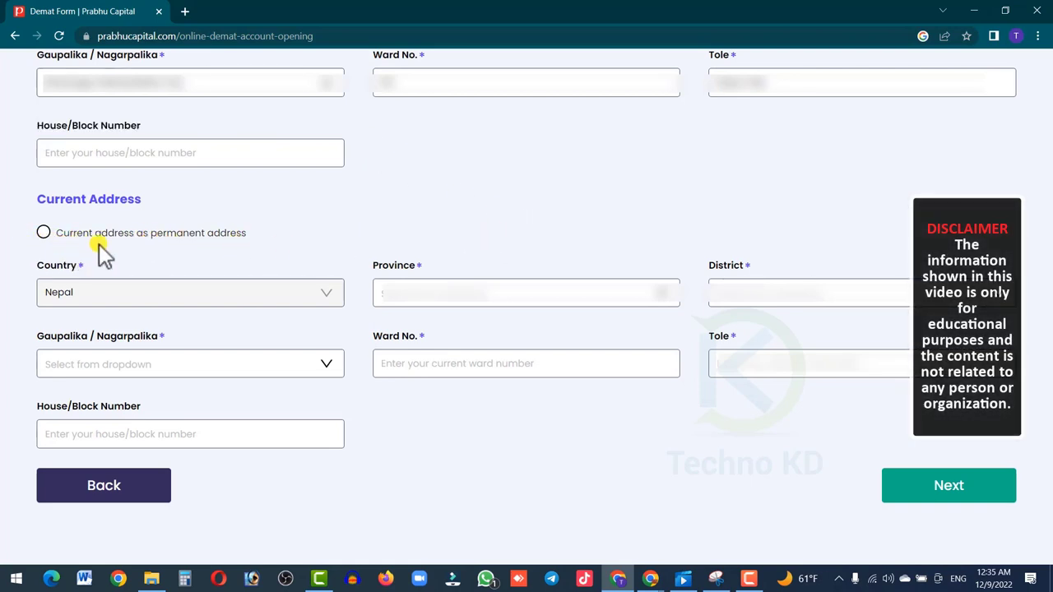
{"action": "left_click", "coordinate": [44, 234]}
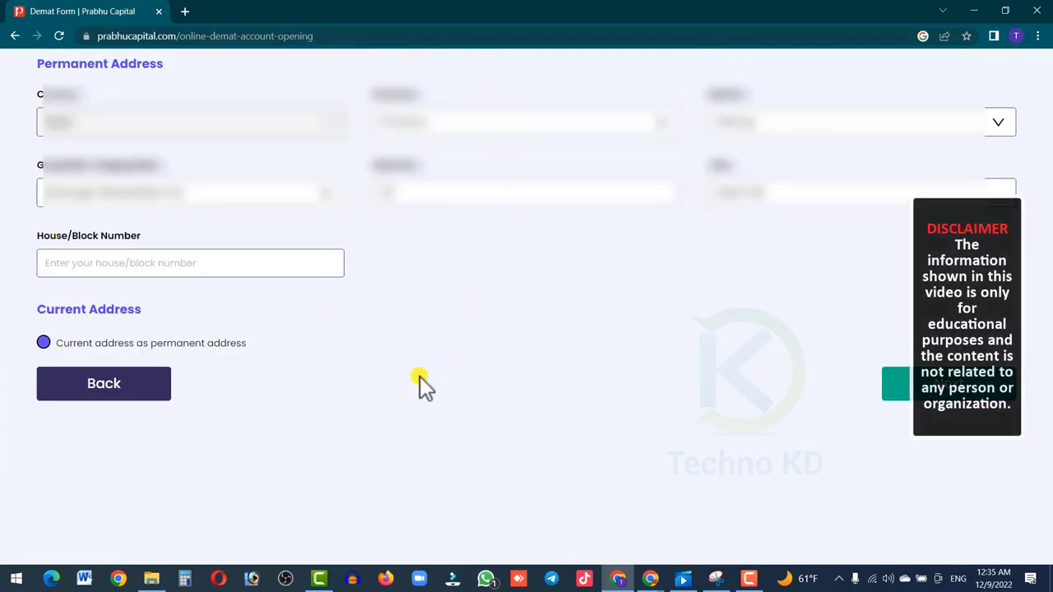
{"action": "scroll", "coordinate": [419, 376], "scroll_direction": "up", "scroll_amount": 1}
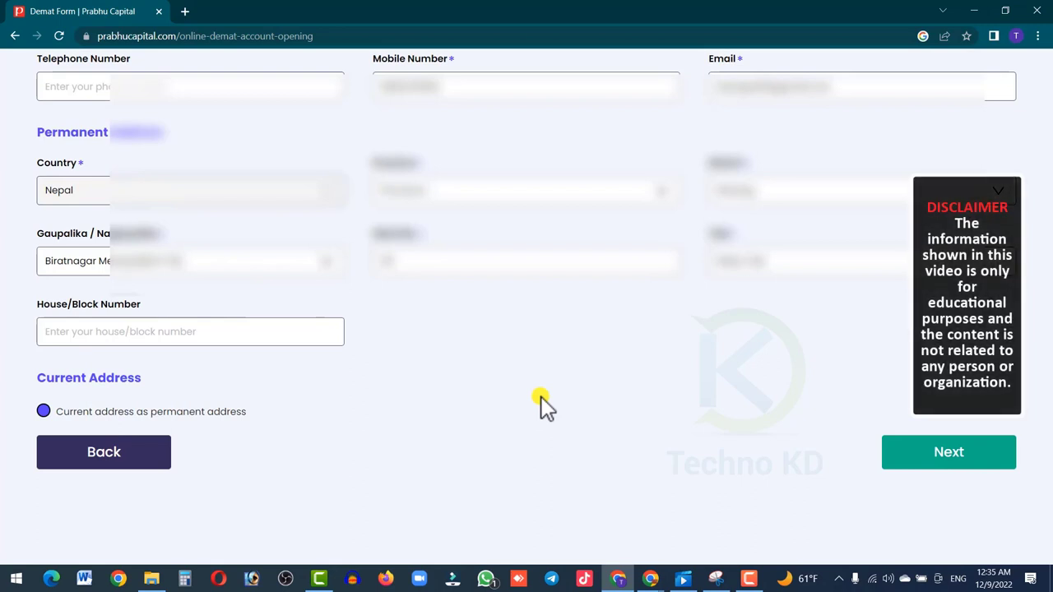
{"action": "left_click", "coordinate": [962, 460]}
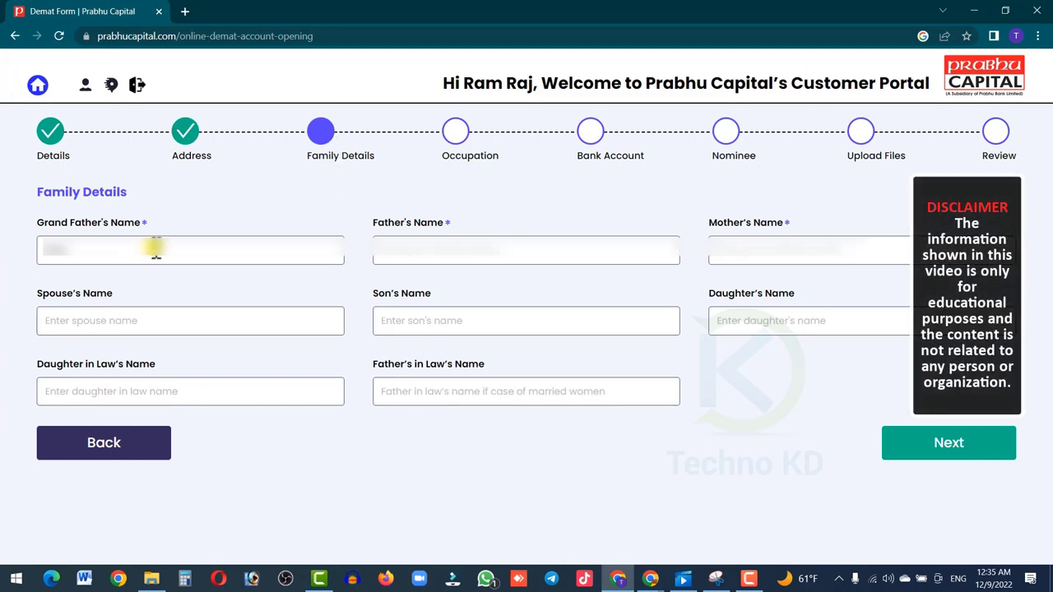
- Enter the grandfather's, father's and mother's names, leaving optional relatives blank, then continue
{"action": "type", "text": "Raj"}
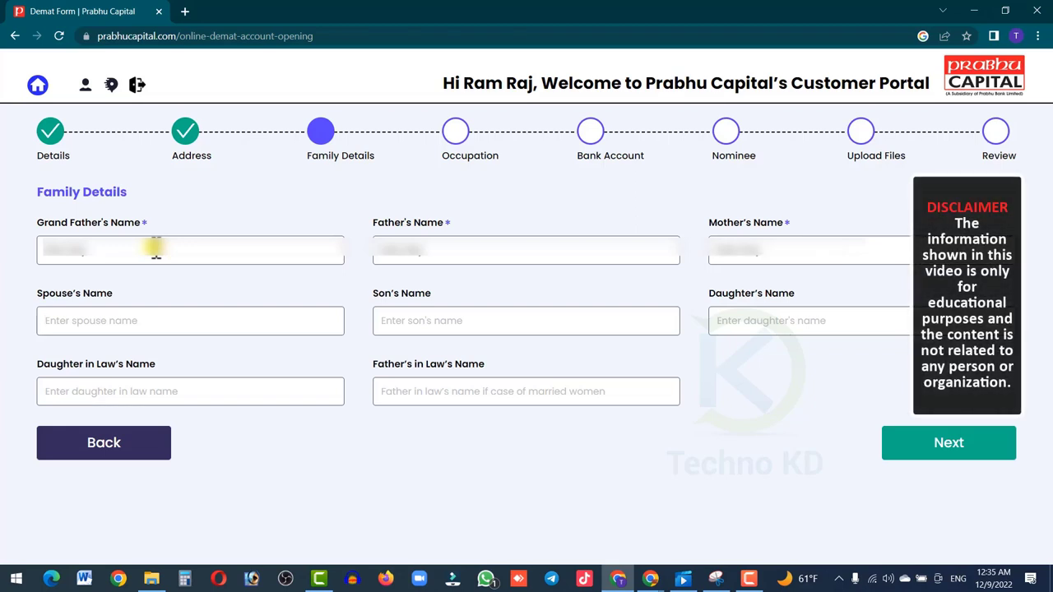
{"action": "left_click", "coordinate": [183, 325]}
{"action": "left_click_drag", "start_coordinate": [122, 299], "coordinate": [28, 296]}
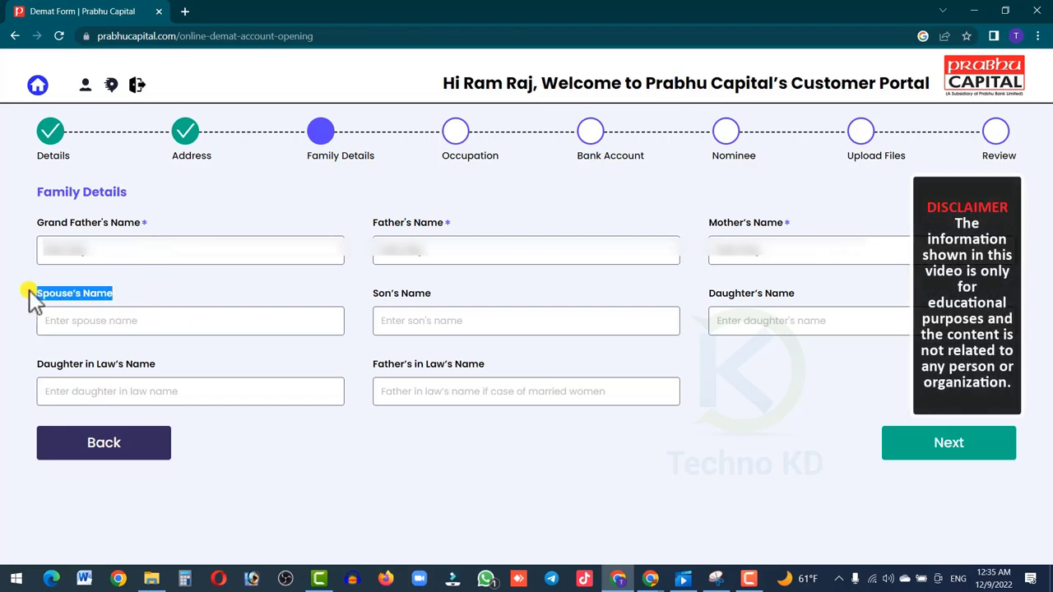
{"action": "left_click_drag", "start_coordinate": [441, 305], "coordinate": [373, 293]}
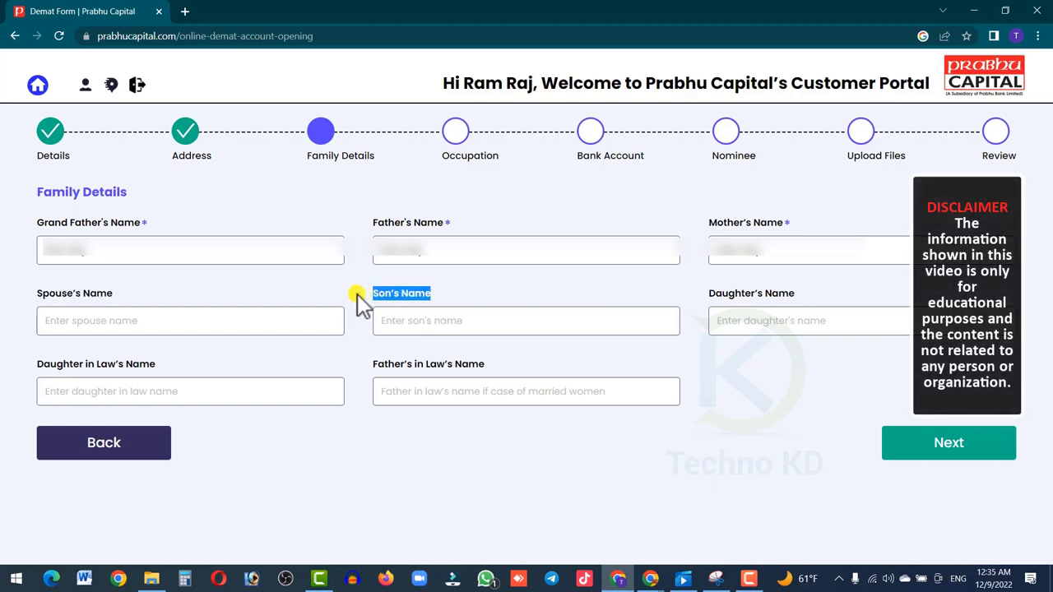
{"action": "left_click_drag", "start_coordinate": [865, 298], "coordinate": [663, 293]}
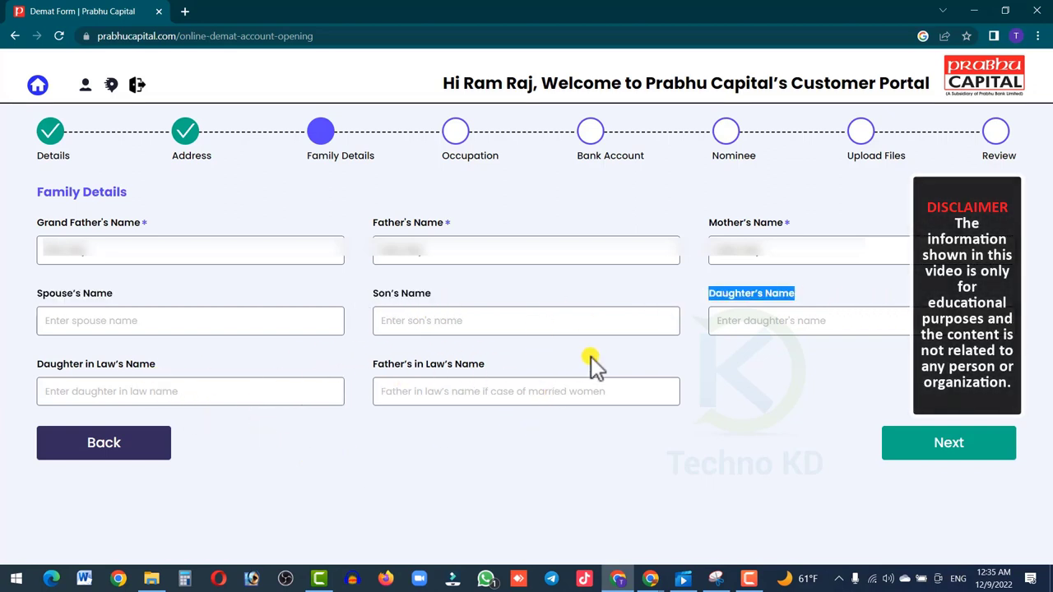
{"action": "left_click_drag", "start_coordinate": [492, 367], "coordinate": [28, 367]}
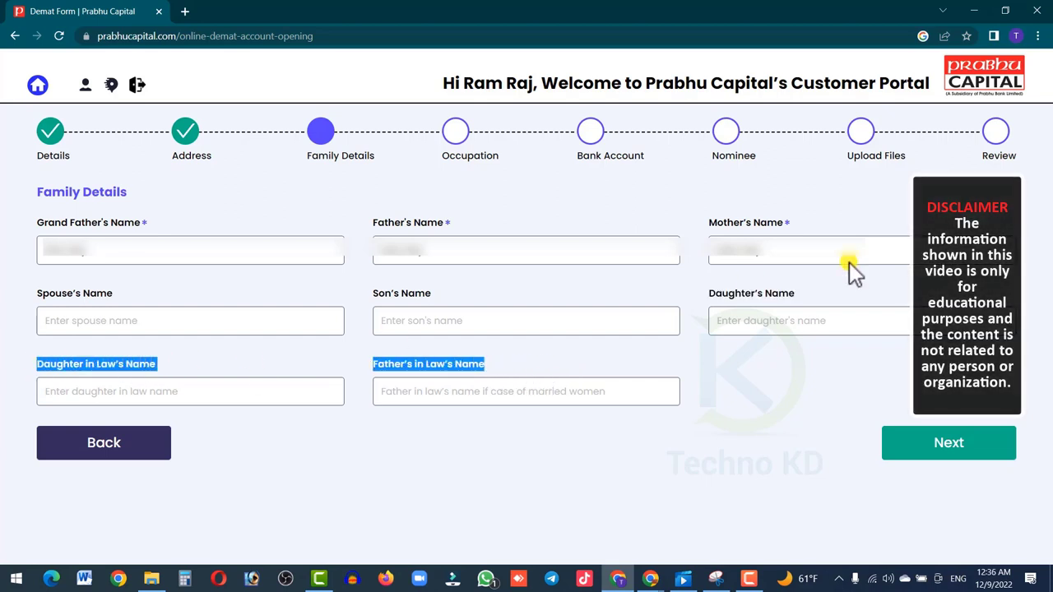
{"action": "left_click", "coordinate": [953, 452]}
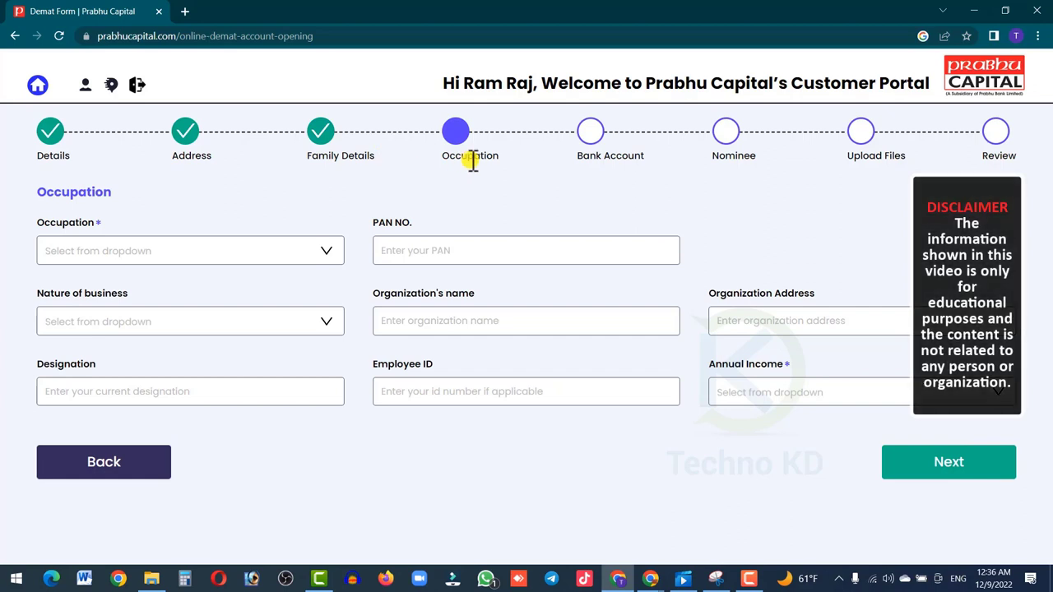
- Set the occupation to Others and type 'others' in the Others field
{"action": "left_click", "coordinate": [134, 260]}
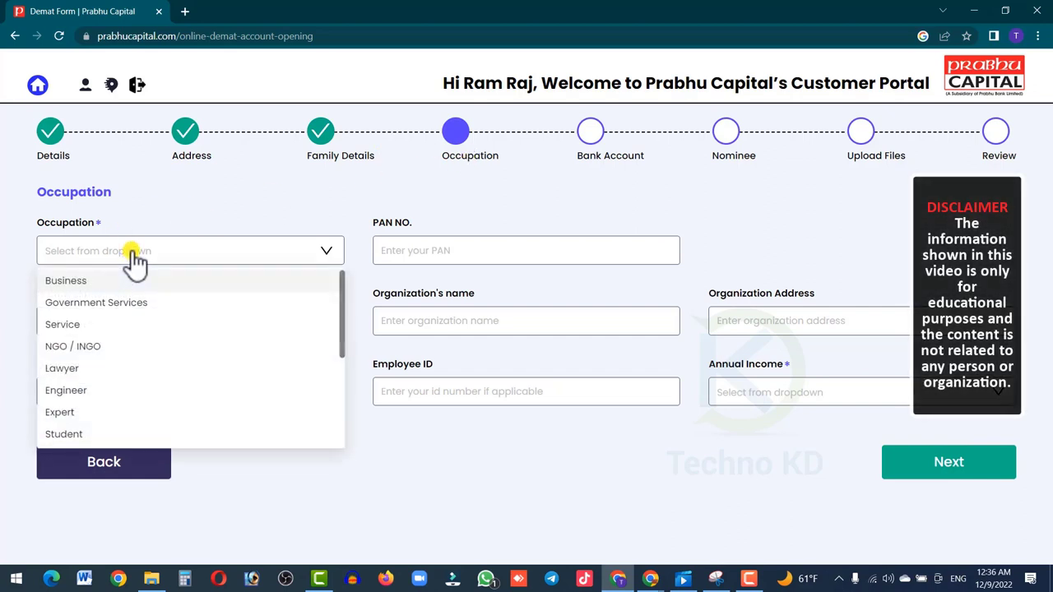
{"action": "scroll", "coordinate": [164, 374], "scroll_direction": "down", "scroll_amount": 2}
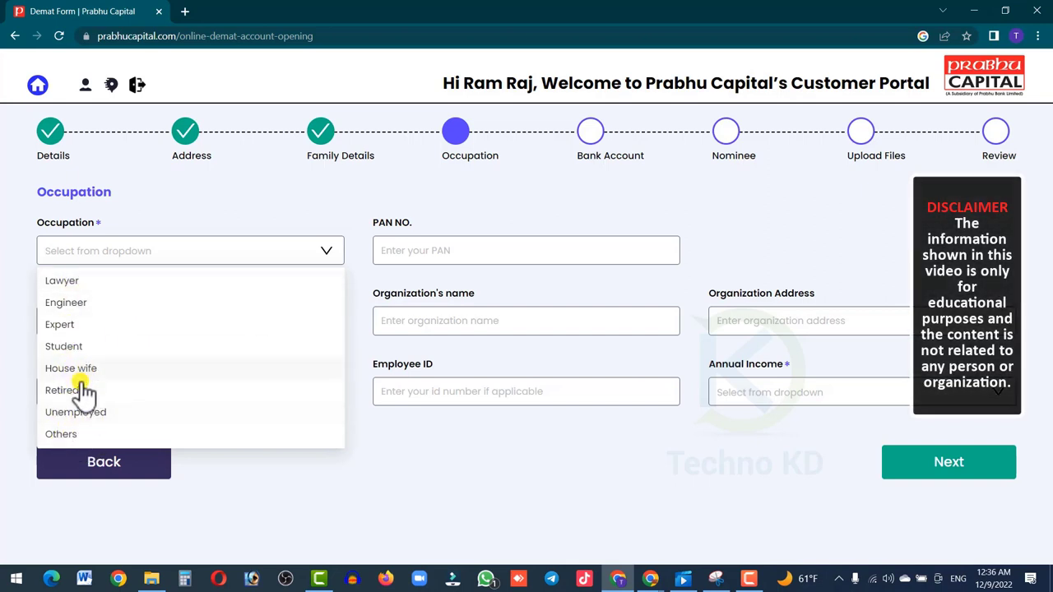
{"action": "left_click", "coordinate": [62, 436]}
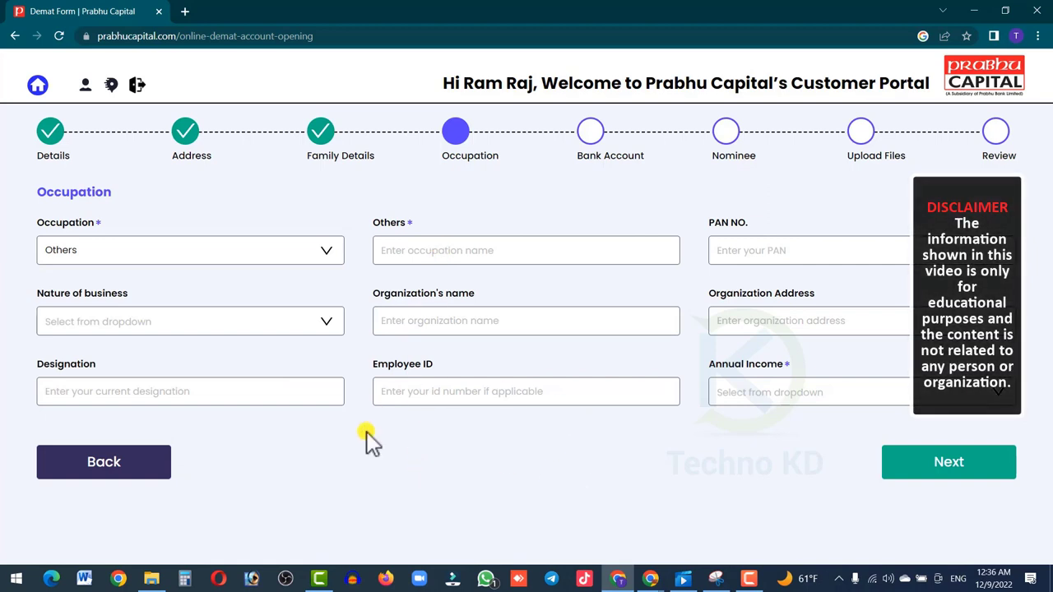
{"action": "left_click", "coordinate": [421, 249]}
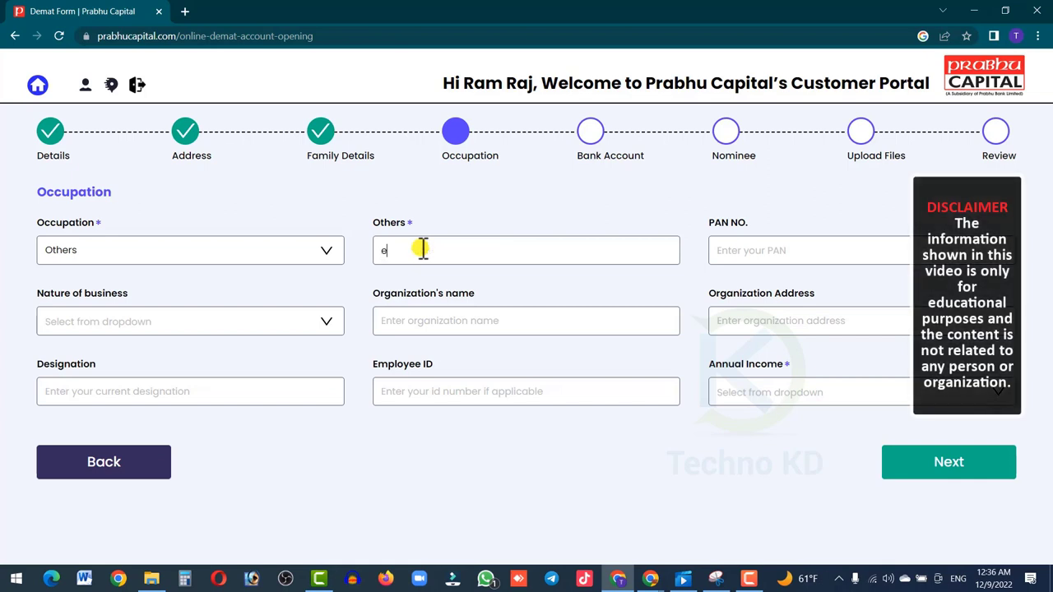
{"action": "key", "text": "BackSpace"}
{"action": "type", "text": "o"}
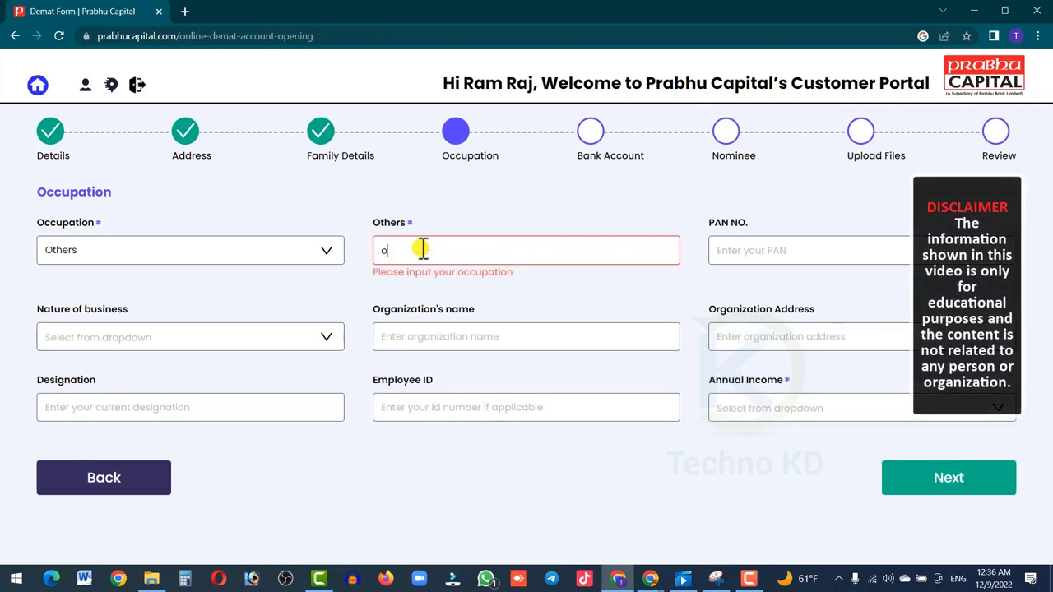
{"action": "type", "text": "thers"}
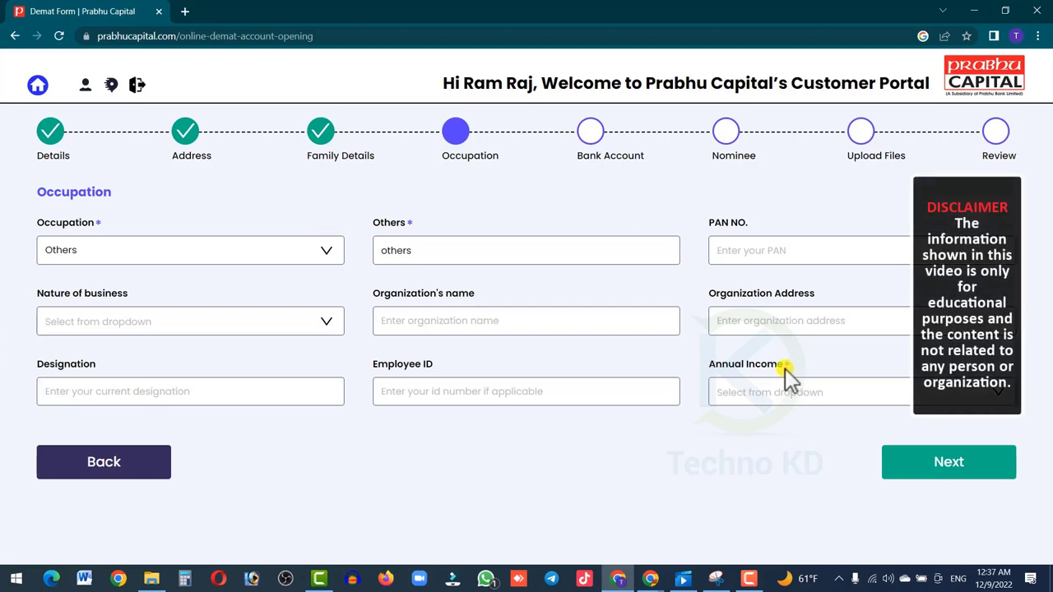
- Set annual income to Above 5 Lakh and continue to Bank Details
{"action": "left_click", "coordinate": [761, 398]}
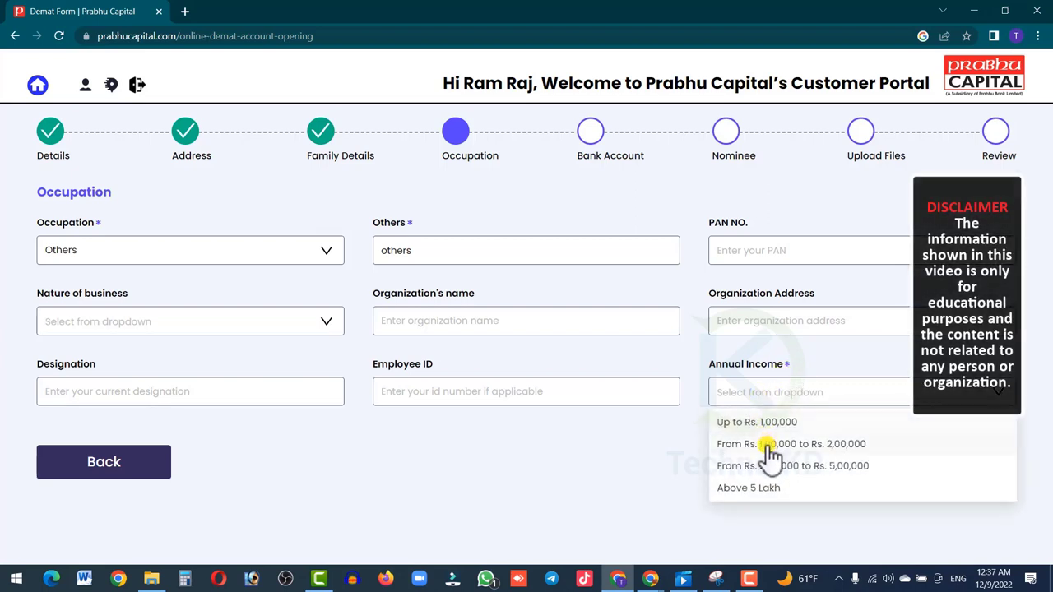
{"action": "left_click", "coordinate": [769, 446]}
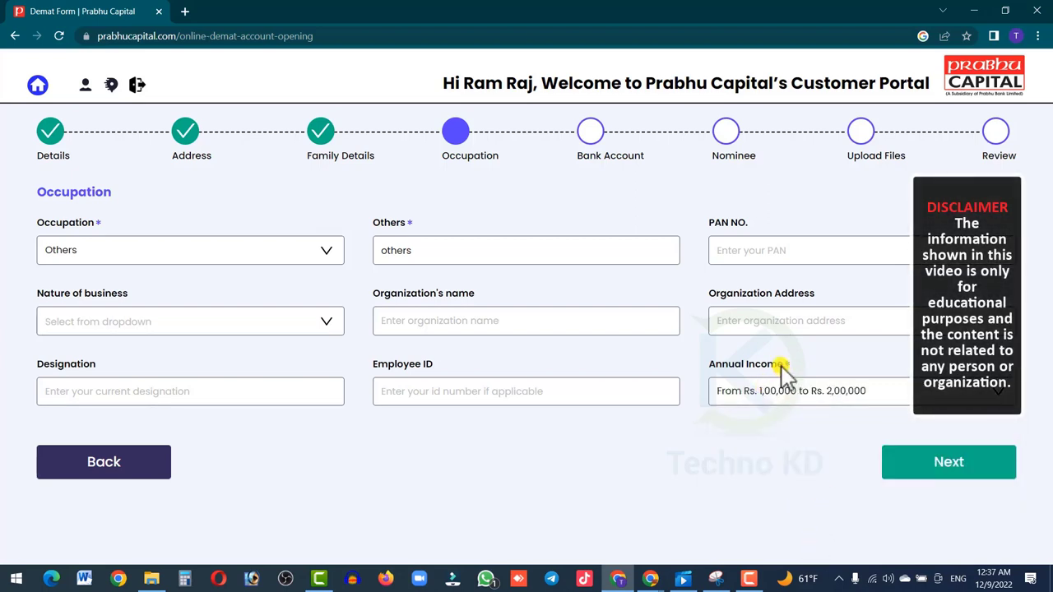
{"action": "left_click", "coordinate": [775, 401]}
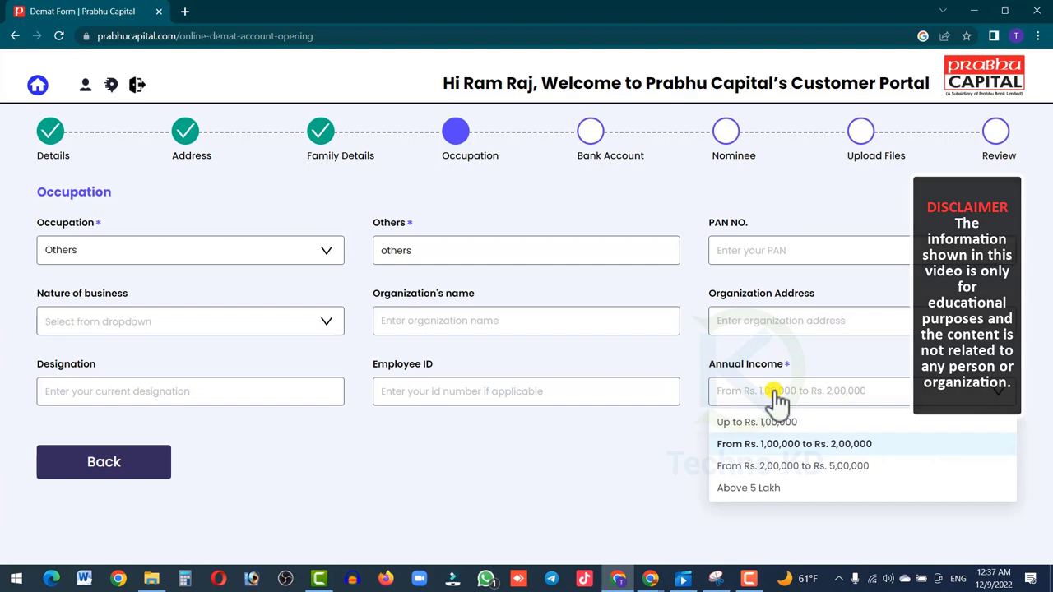
{"action": "left_click", "coordinate": [765, 490]}
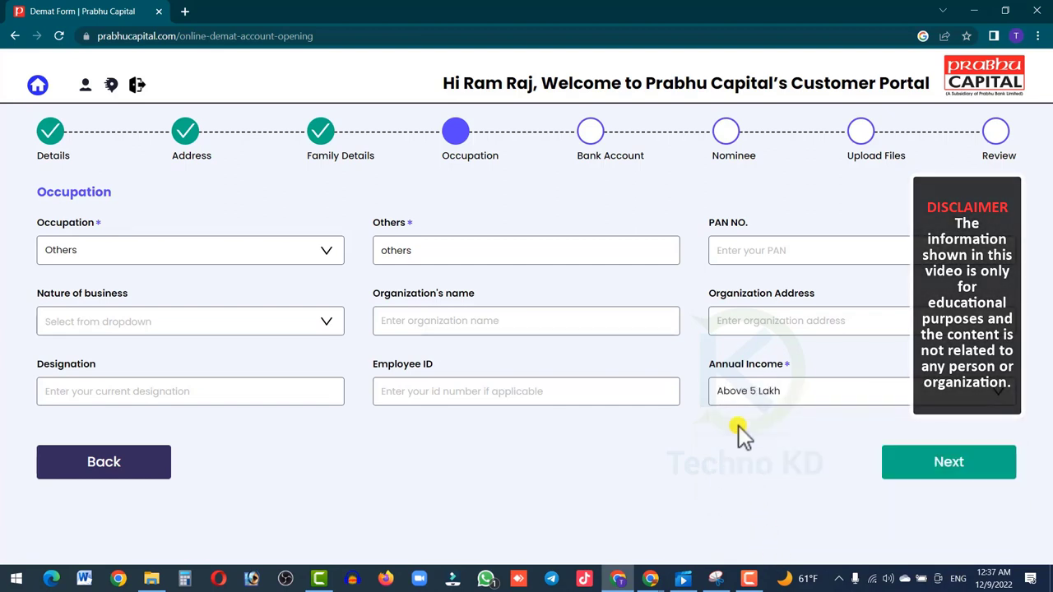
{"action": "left_click", "coordinate": [935, 470]}
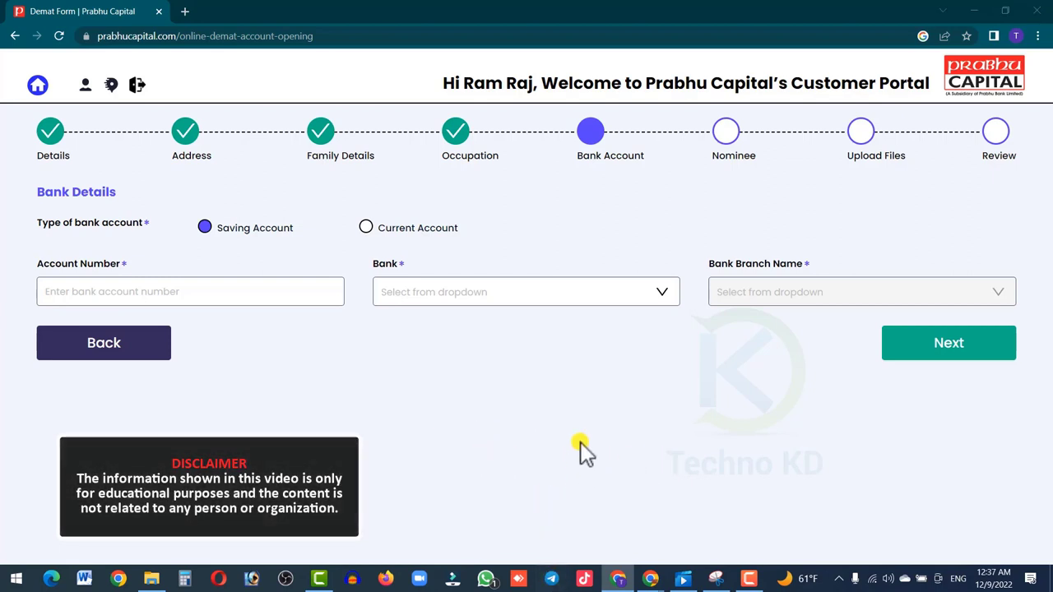
- Paste the savings account number and select Nabil Bank as the bank
{"action": "left_click", "coordinate": [204, 289]}
{"action": "key", "text": "ctrl+v"}
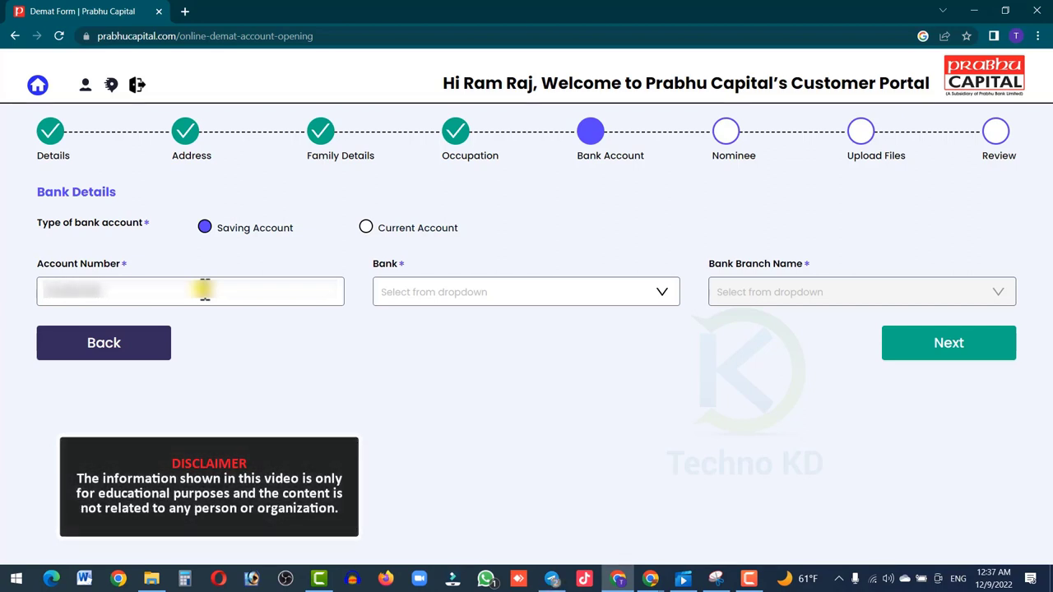
{"action": "left_click", "coordinate": [425, 292]}
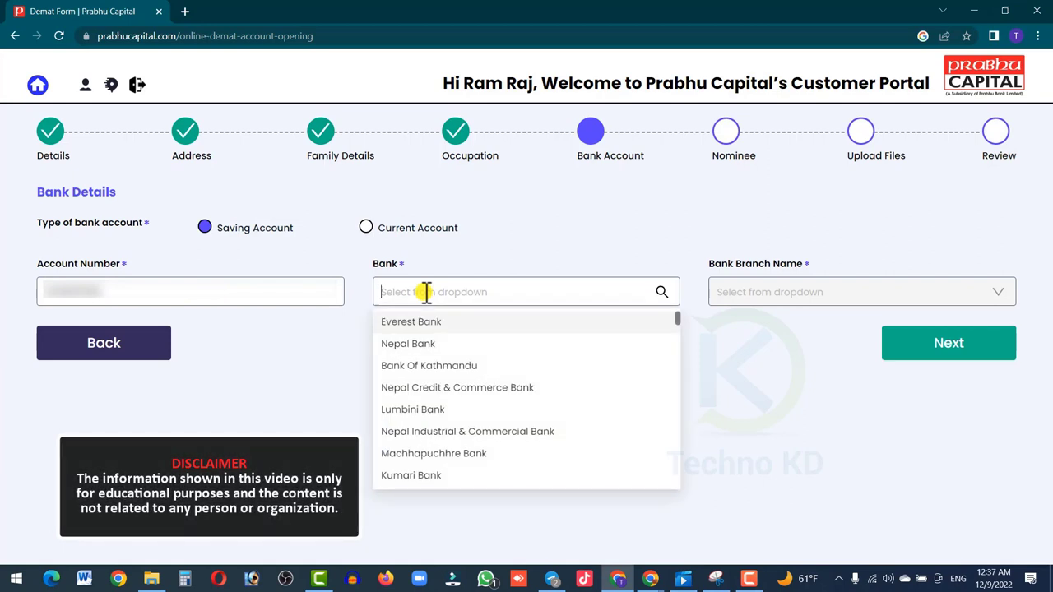
{"action": "type", "text": "nal"}
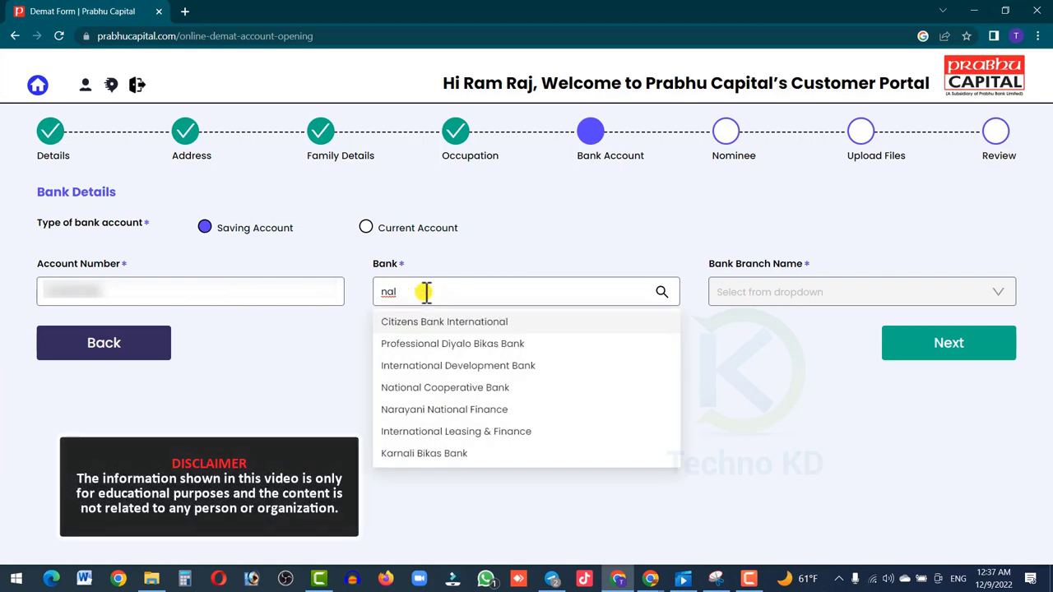
{"action": "type", "text": "il"}
{"action": "left_click", "coordinate": [430, 323]}
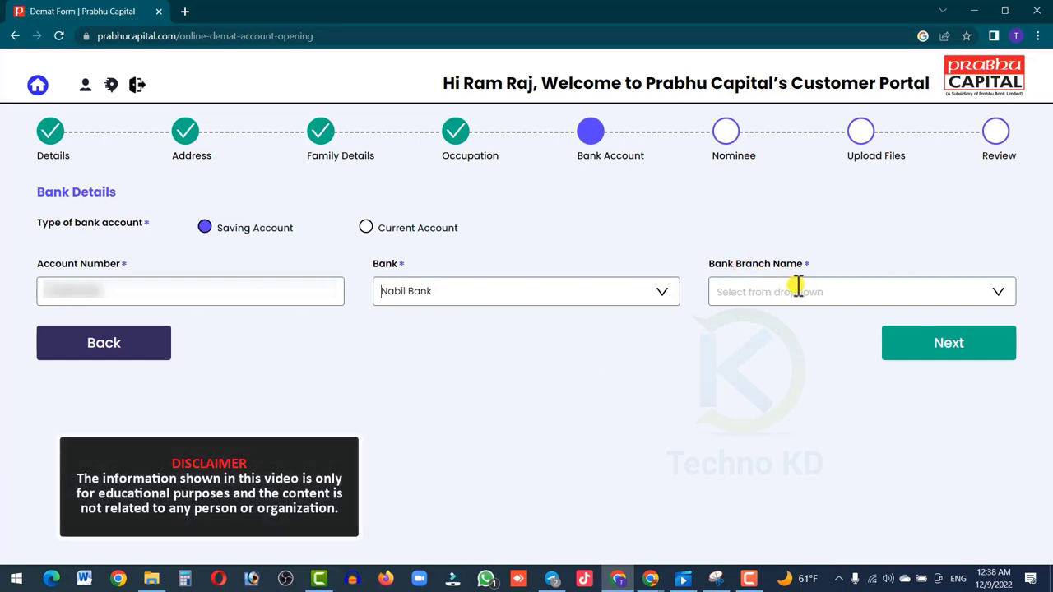
- Choose the Biratnagar Hanumandas branch and continue to the Nominee step
{"action": "left_click", "coordinate": [762, 292]}
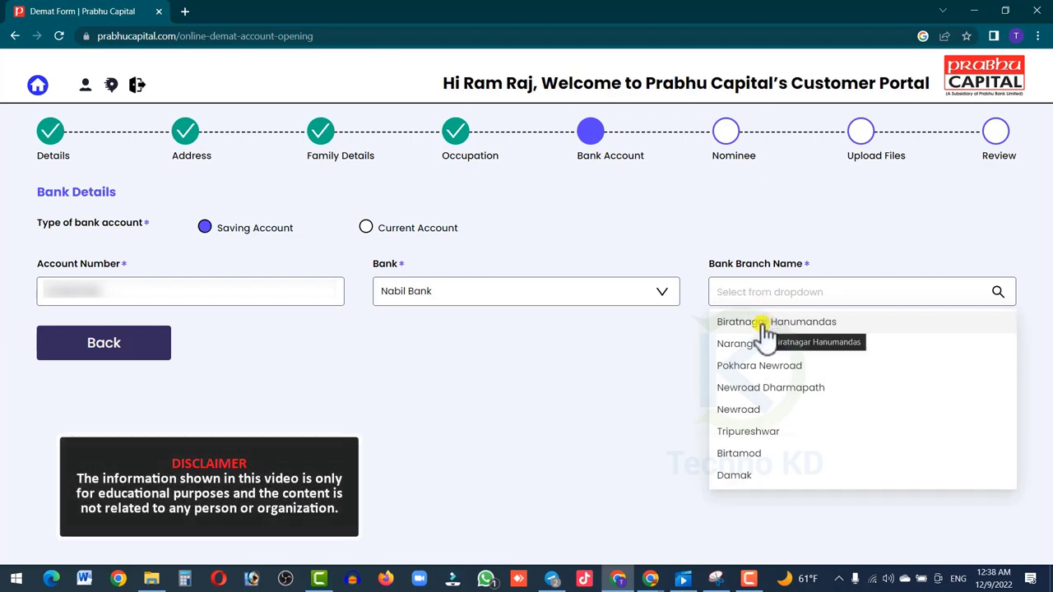
{"action": "left_click", "coordinate": [763, 325]}
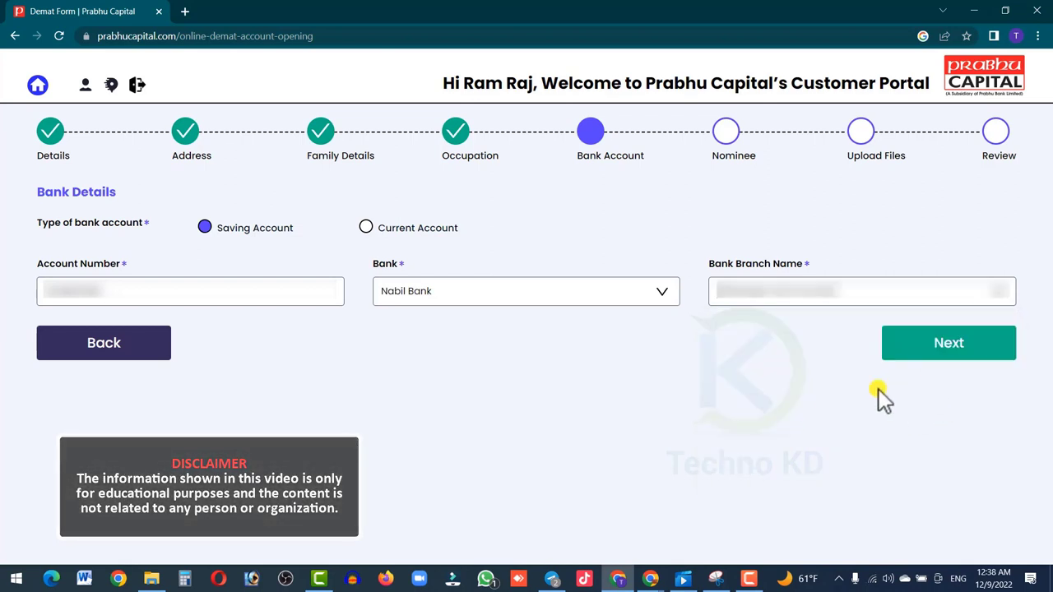
{"action": "left_click", "coordinate": [945, 352]}
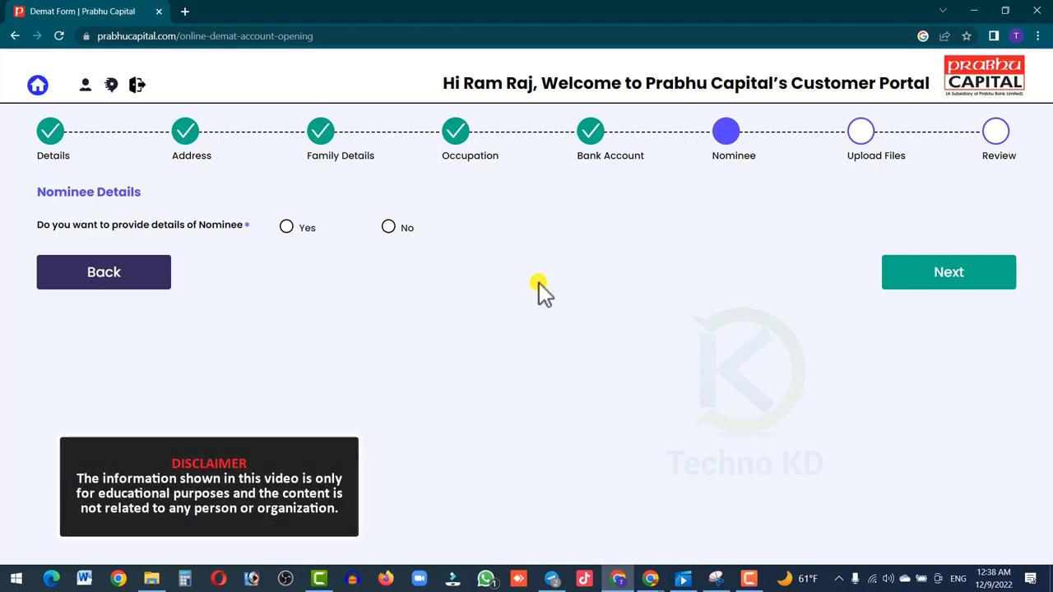
- Answer No to providing nominee details and continue to Upload Files
{"action": "left_click", "coordinate": [286, 227]}
{"action": "scroll", "coordinate": [313, 393], "scroll_direction": "down", "scroll_amount": 3}
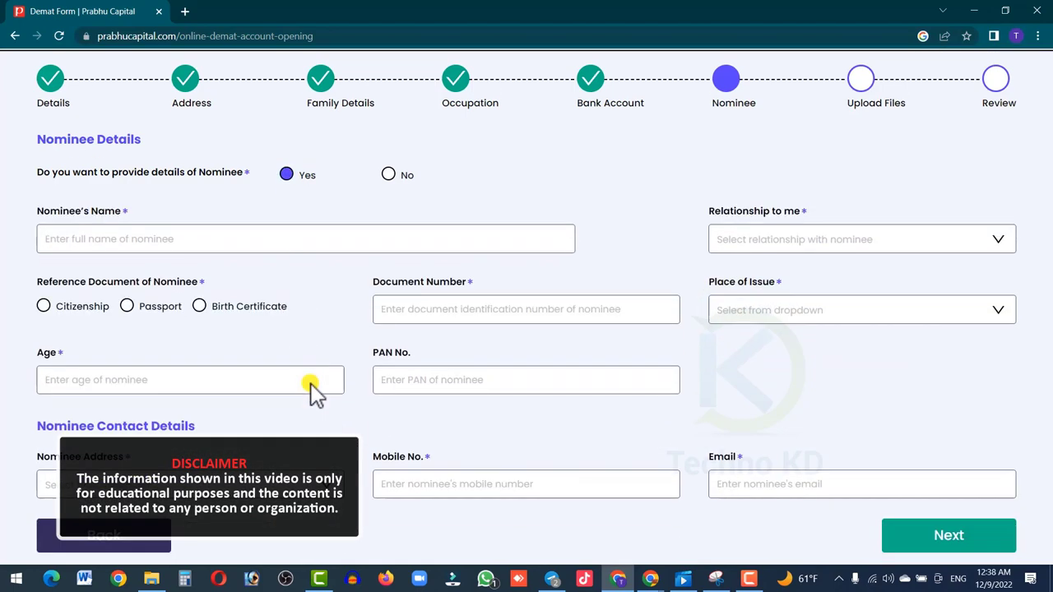
{"action": "scroll", "coordinate": [312, 393], "scroll_direction": "up", "scroll_amount": 3}
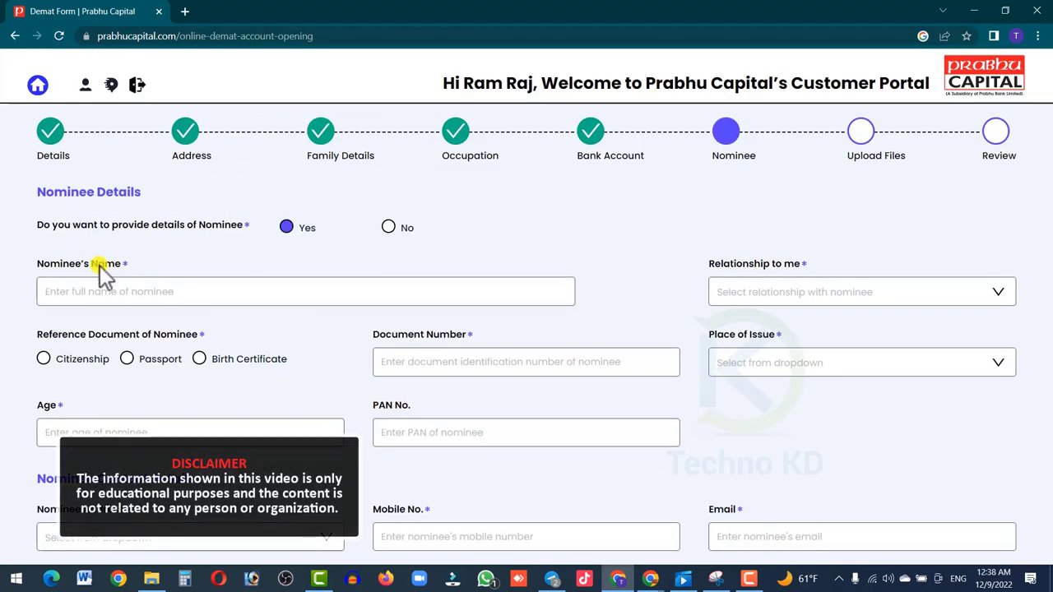
{"action": "scroll", "coordinate": [779, 393], "scroll_direction": "down", "scroll_amount": 1}
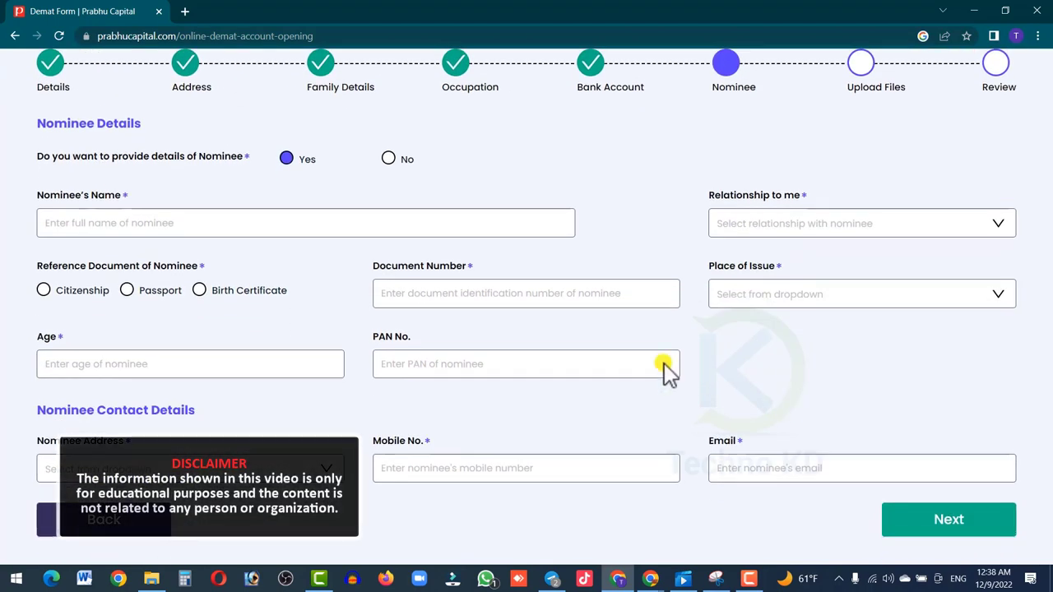
{"action": "scroll", "coordinate": [551, 418], "scroll_direction": "up", "scroll_amount": 1}
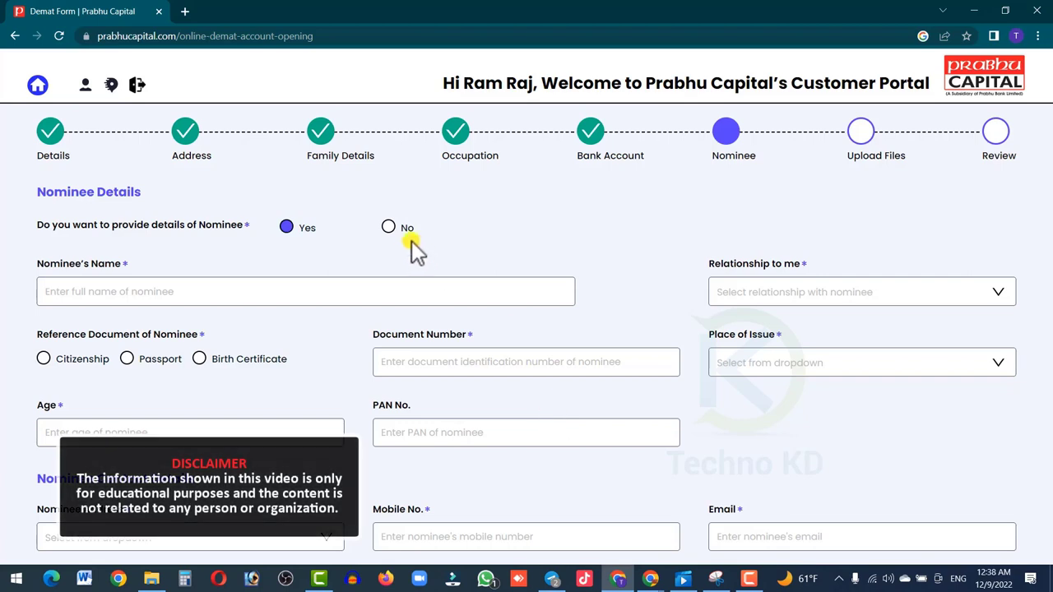
{"action": "left_click", "coordinate": [390, 227]}
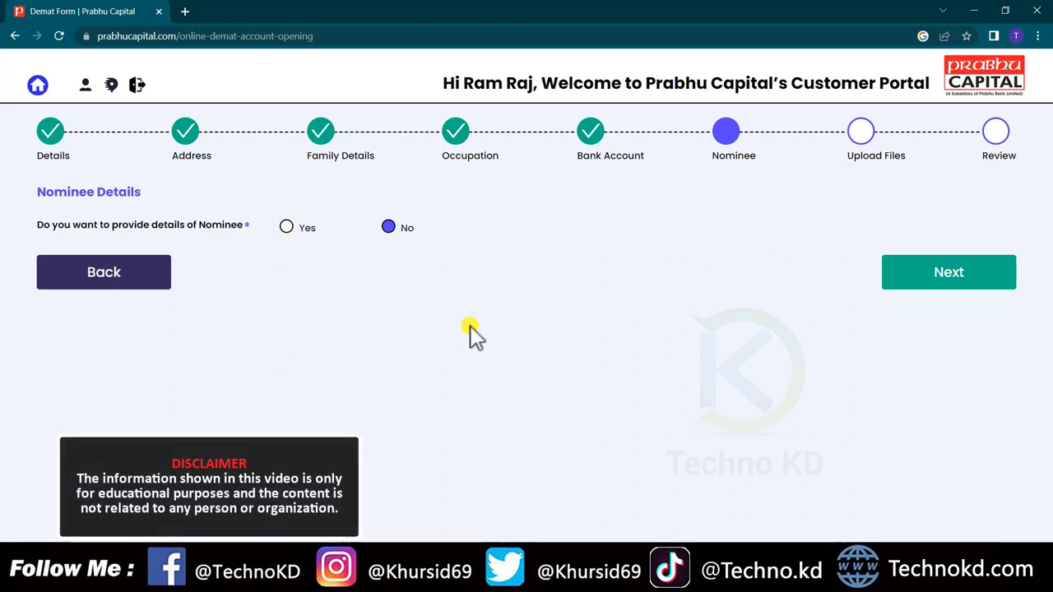
{"action": "left_click", "coordinate": [937, 284]}
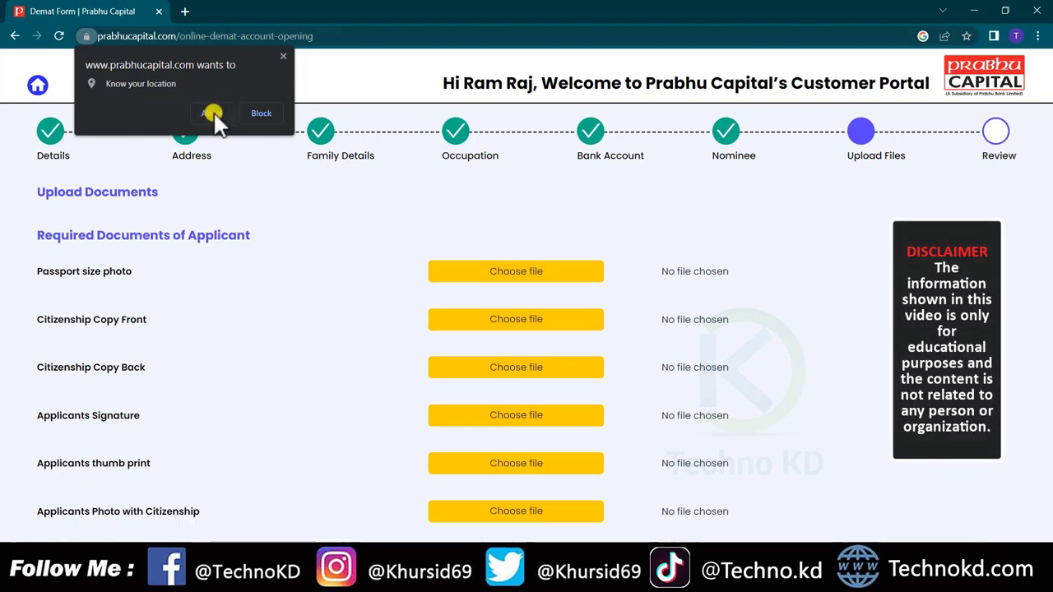
- Allow location access and upload the front citizenship copy image
{"action": "left_click", "coordinate": [212, 112]}
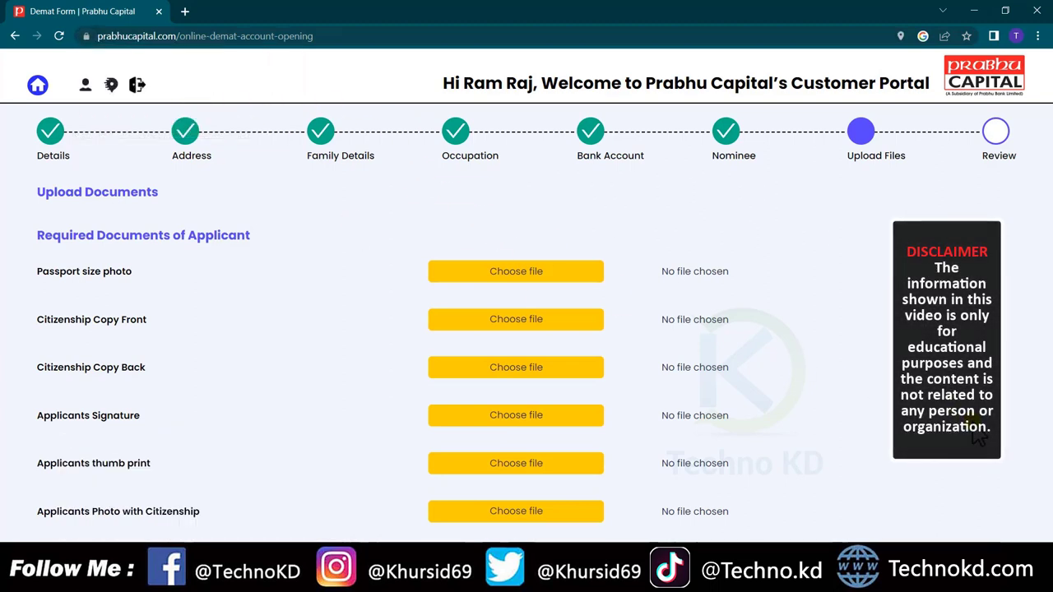
{"action": "scroll", "coordinate": [978, 438], "scroll_direction": "down", "scroll_amount": 1}
{"action": "scroll", "coordinate": [978, 437], "scroll_direction": "down", "scroll_amount": 1}
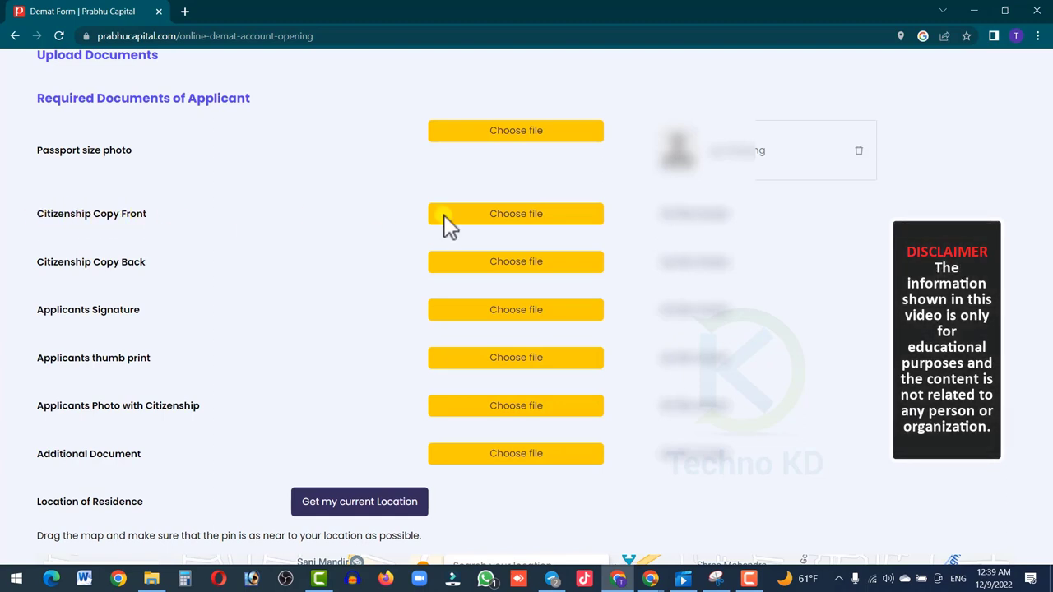
{"action": "left_click", "coordinate": [516, 216]}
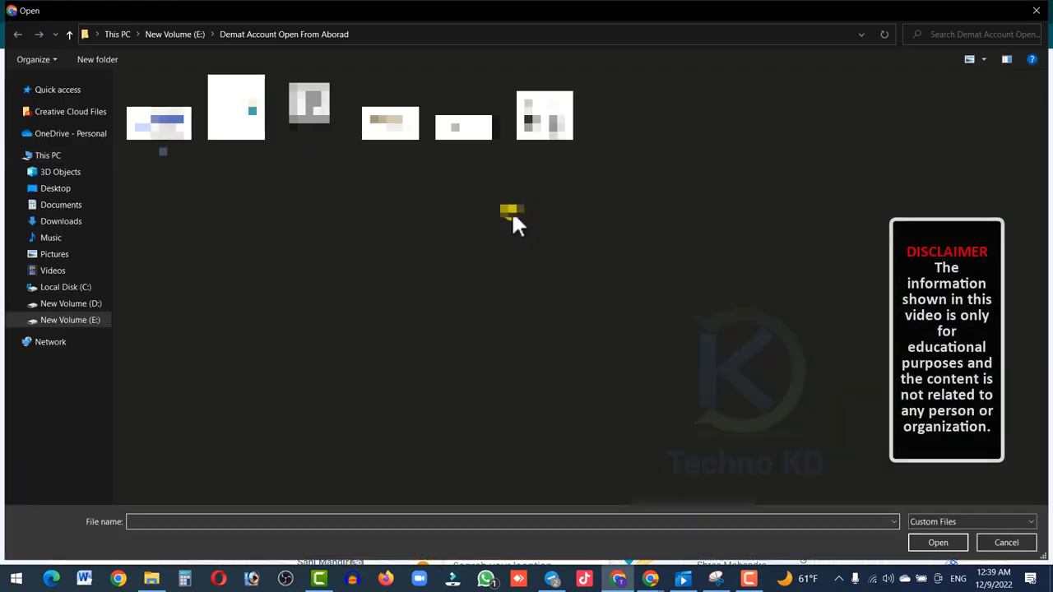
{"action": "left_click", "coordinate": [161, 145]}
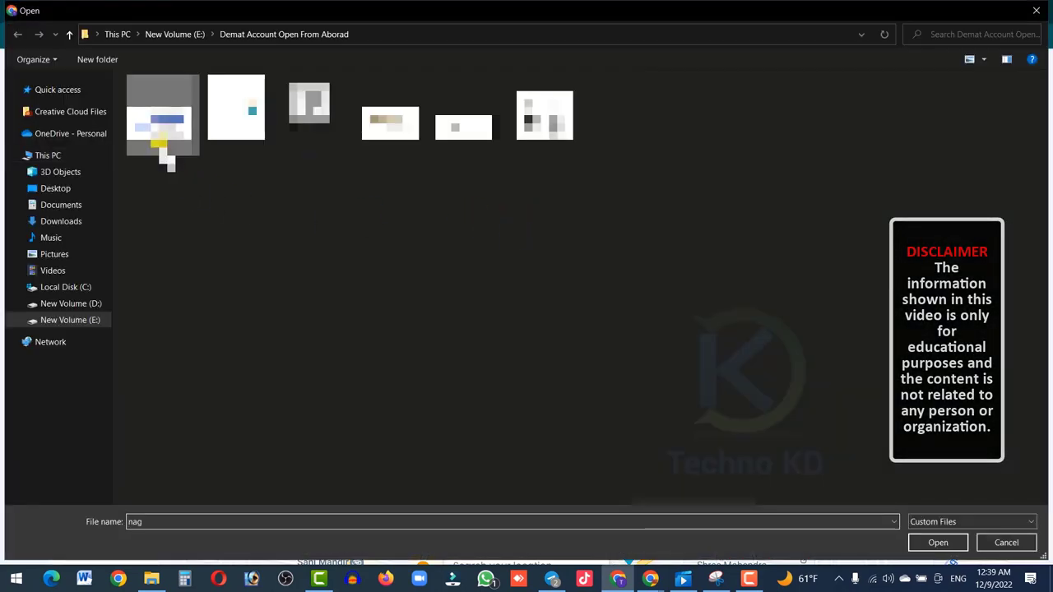
{"action": "left_click", "coordinate": [931, 540]}
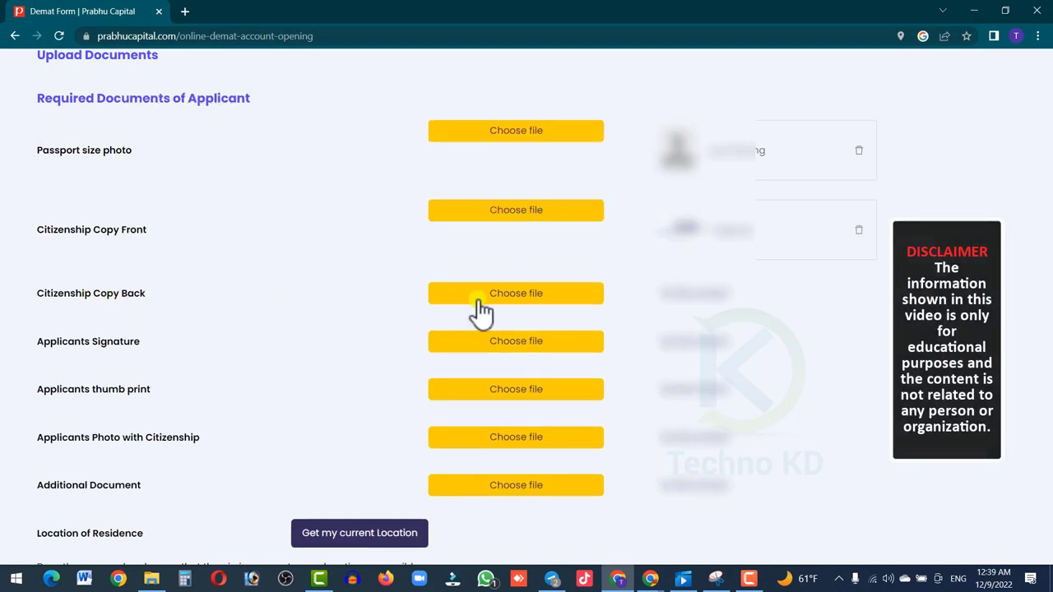
- Upload the back citizenship copy and the applicant's signature image
{"action": "left_click", "coordinate": [488, 298]}
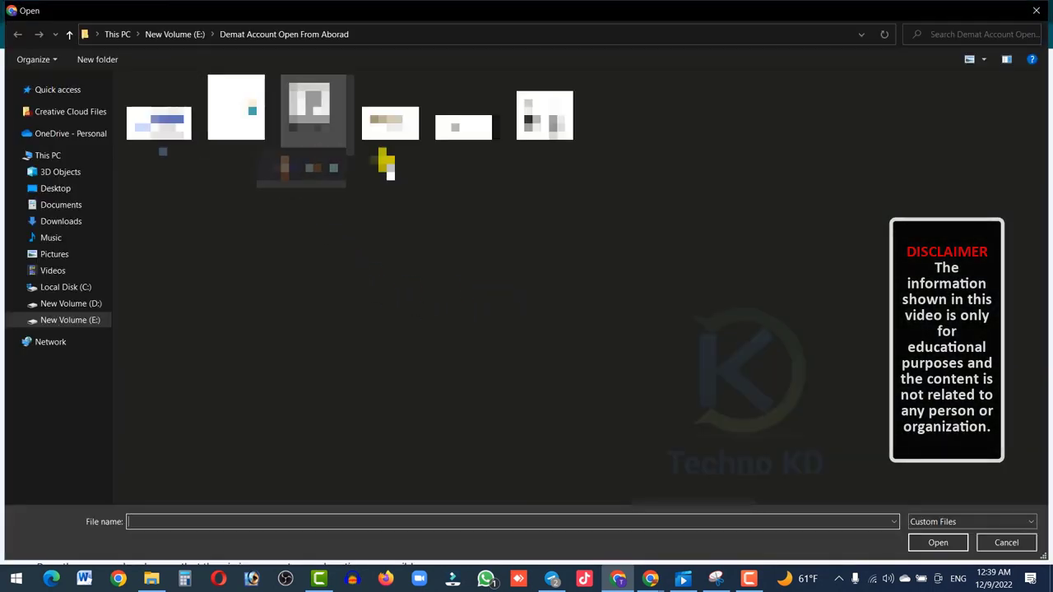
{"action": "left_click", "coordinate": [399, 132]}
{"action": "left_click", "coordinate": [929, 543]}
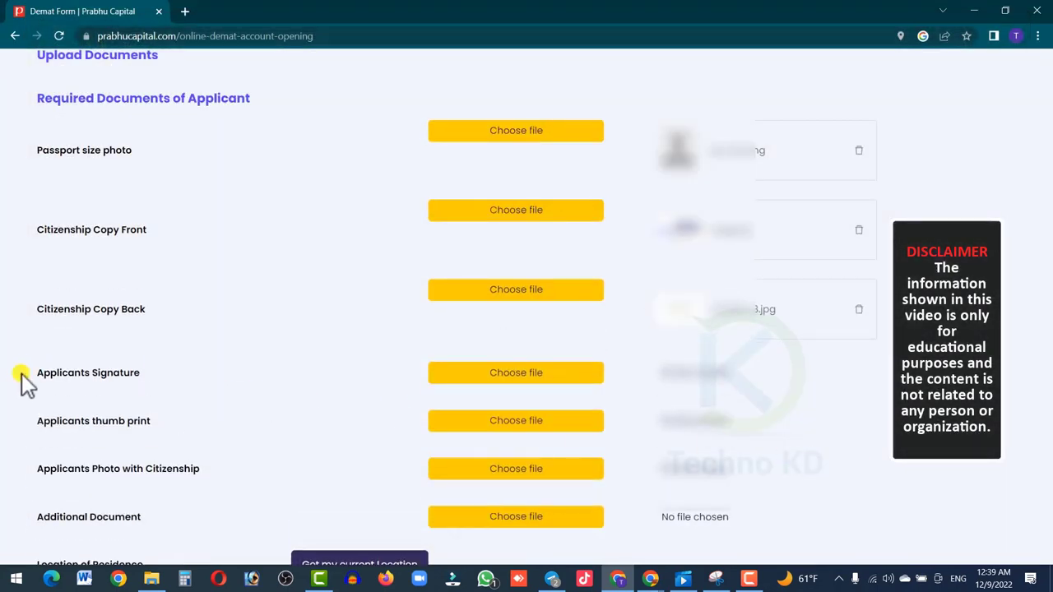
{"action": "left_click", "coordinate": [535, 372]}
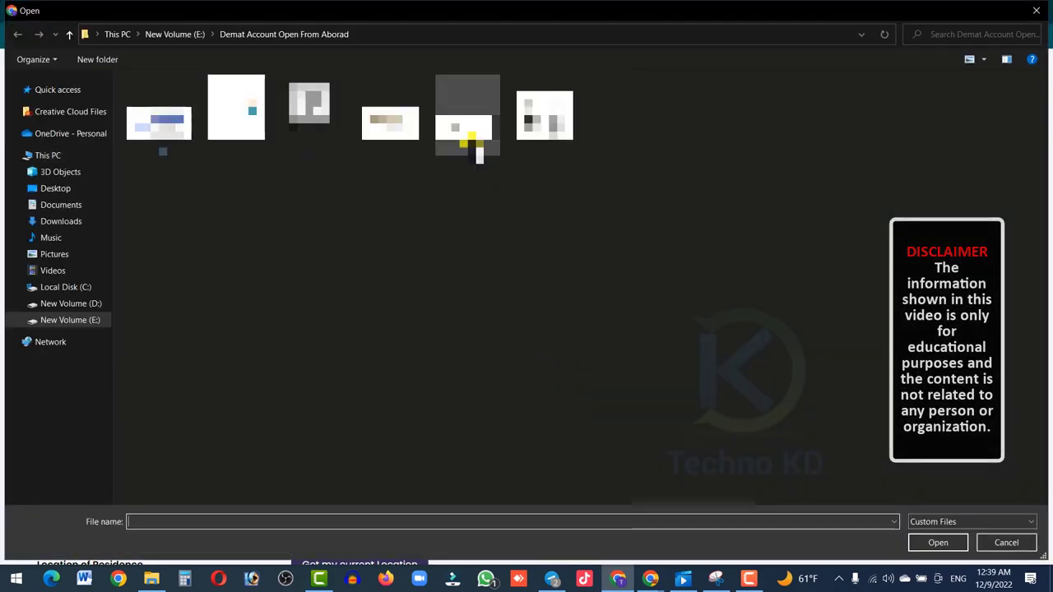
{"action": "left_click", "coordinate": [465, 128]}
{"action": "left_click", "coordinate": [937, 543]}
{"action": "scroll", "coordinate": [38, 329], "scroll_direction": "down", "scroll_amount": 2}
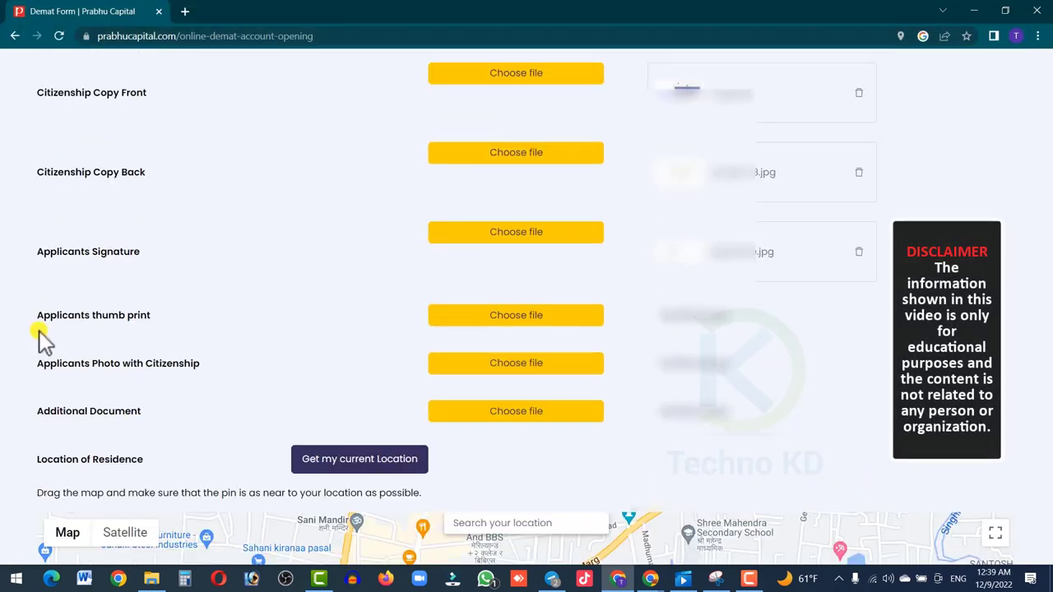
- Attach the thumb print, the photo with citizenship, and an additional document file
{"action": "left_click", "coordinate": [515, 317]}
{"action": "left_click", "coordinate": [544, 115]}
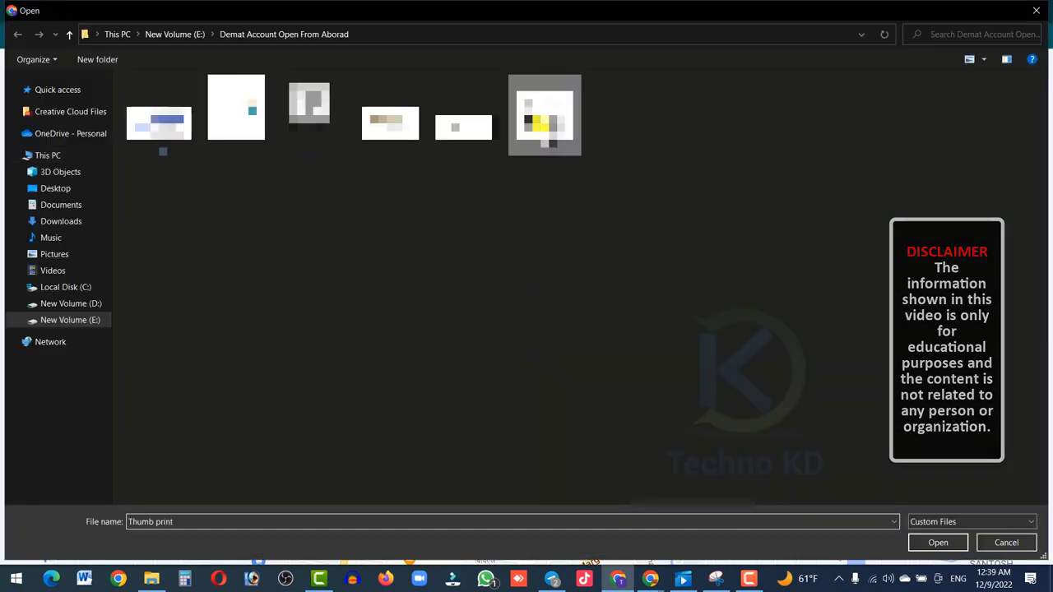
{"action": "left_click", "coordinate": [936, 542]}
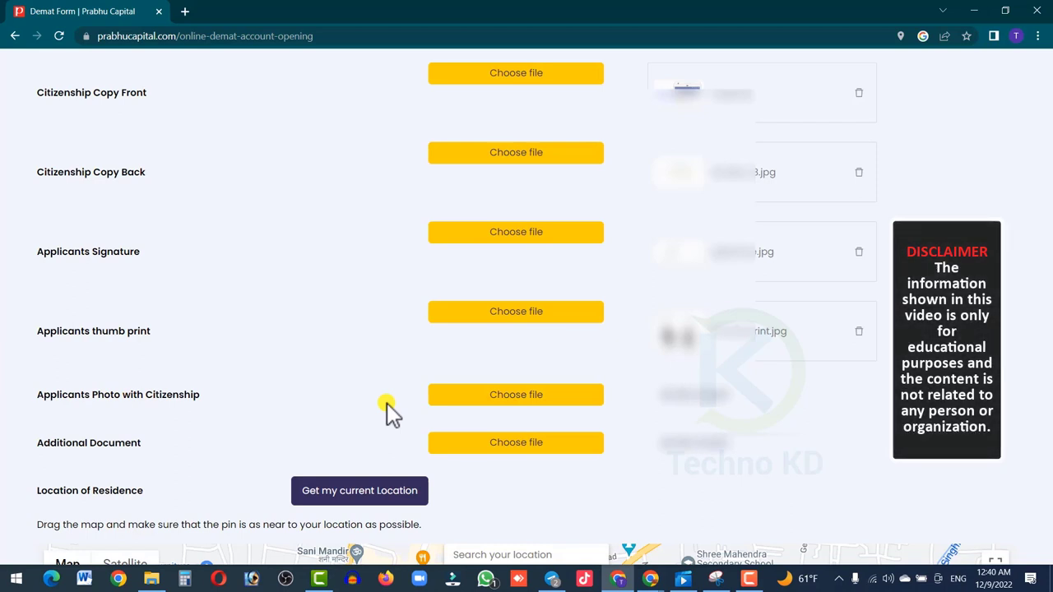
{"action": "left_click", "coordinate": [537, 397]}
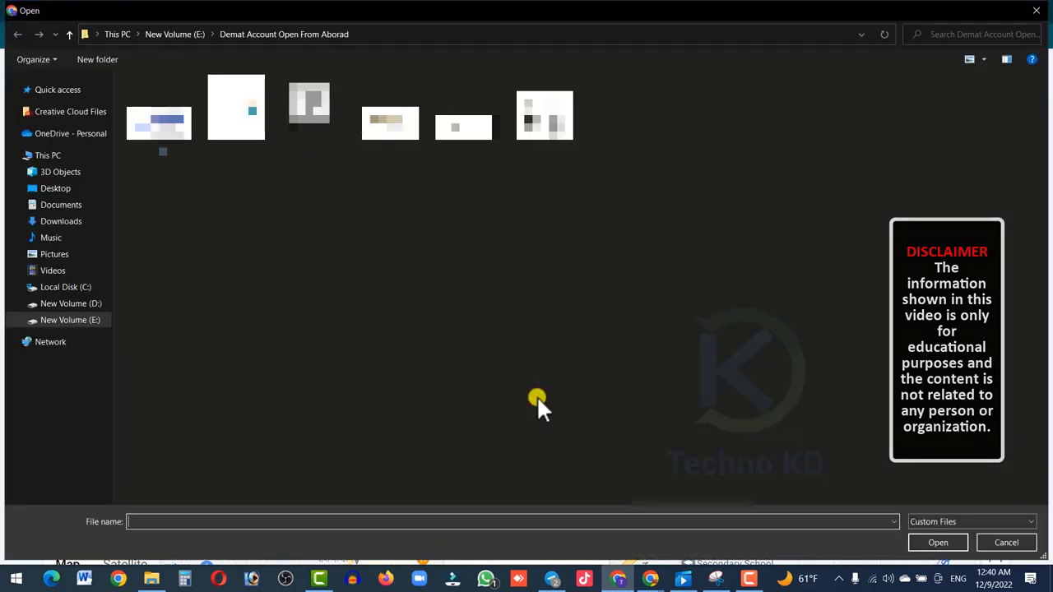
{"action": "left_click", "coordinate": [925, 550]}
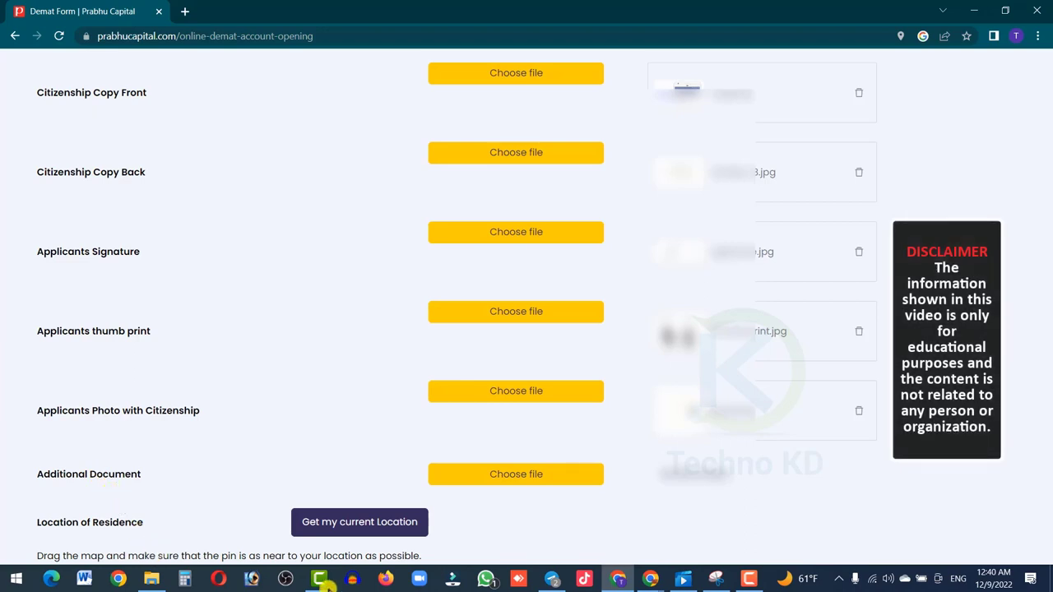
{"action": "left_click_drag", "start_coordinate": [36, 472], "coordinate": [160, 472]}
{"action": "scroll", "coordinate": [175, 465], "scroll_direction": "down", "scroll_amount": 1}
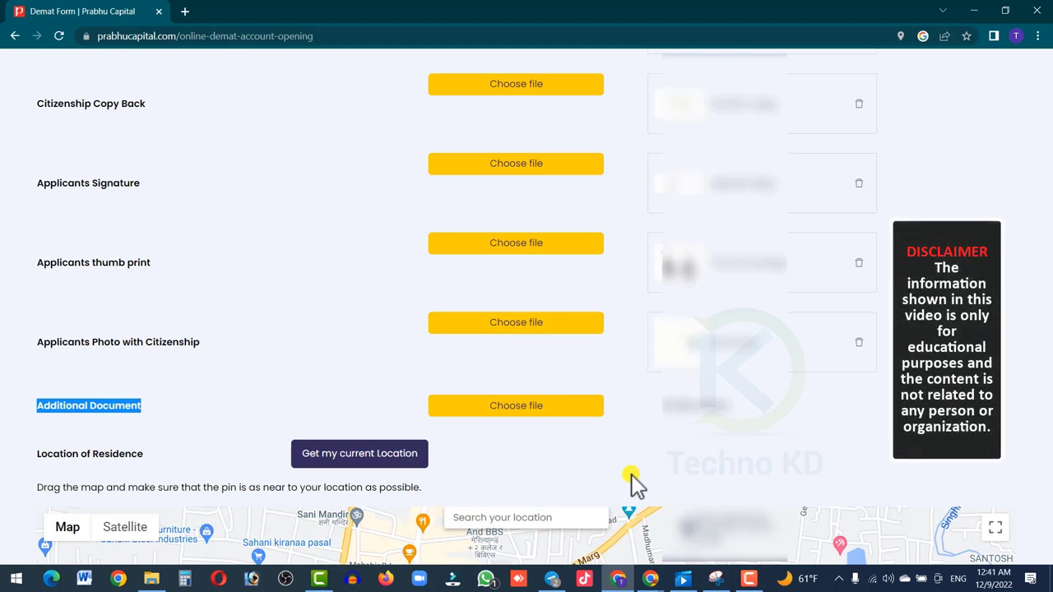
{"action": "left_click", "coordinate": [529, 406]}
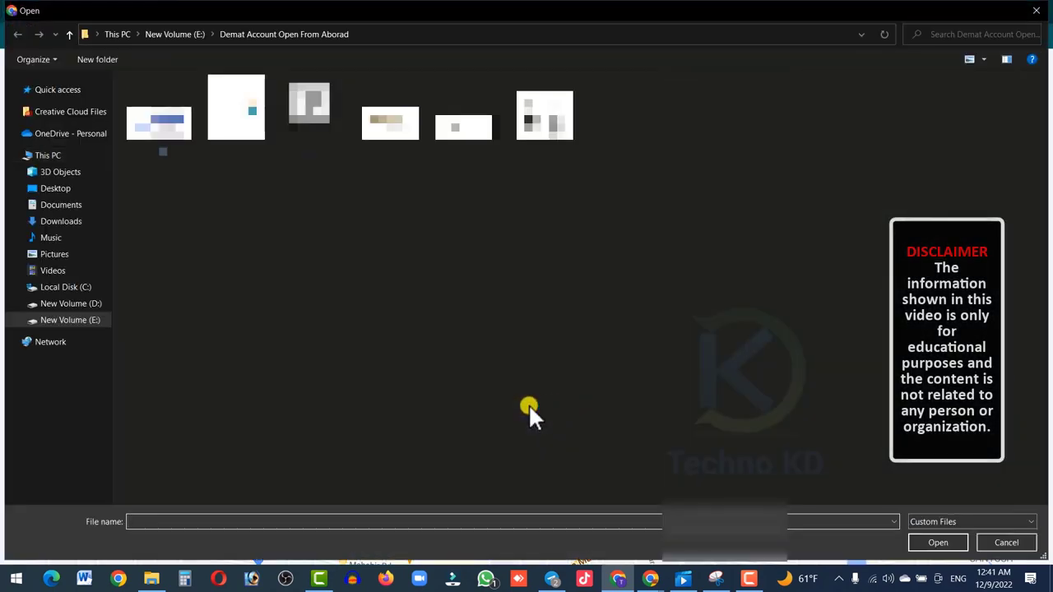
{"action": "key", "text": "Escape"}
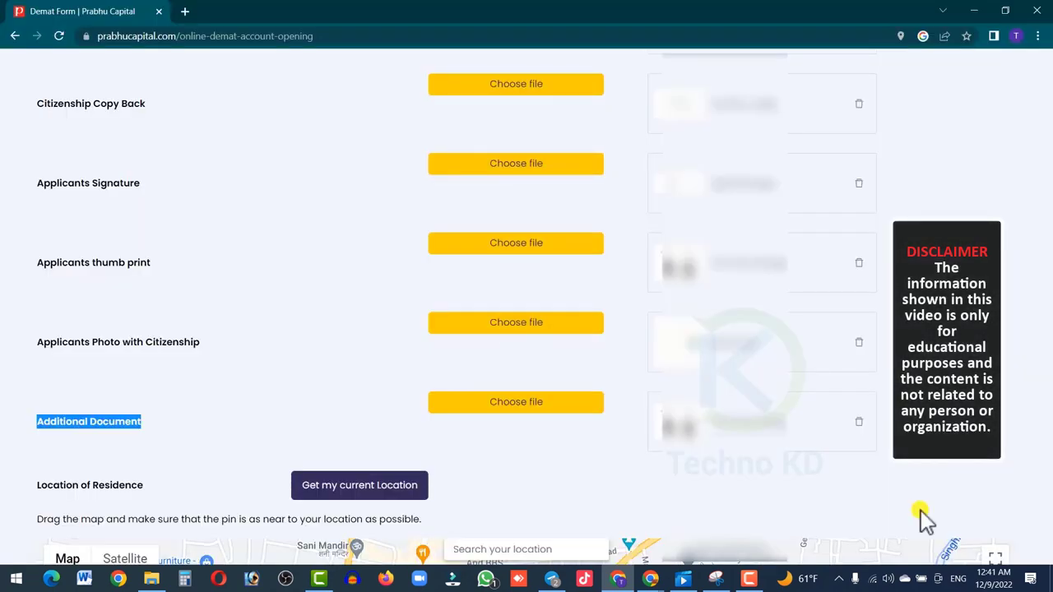
- Search 'birat' on the map, pick Biratnagar, Nepal, and adjust the pin position
{"action": "scroll", "coordinate": [920, 509], "scroll_direction": "down", "scroll_amount": 3}
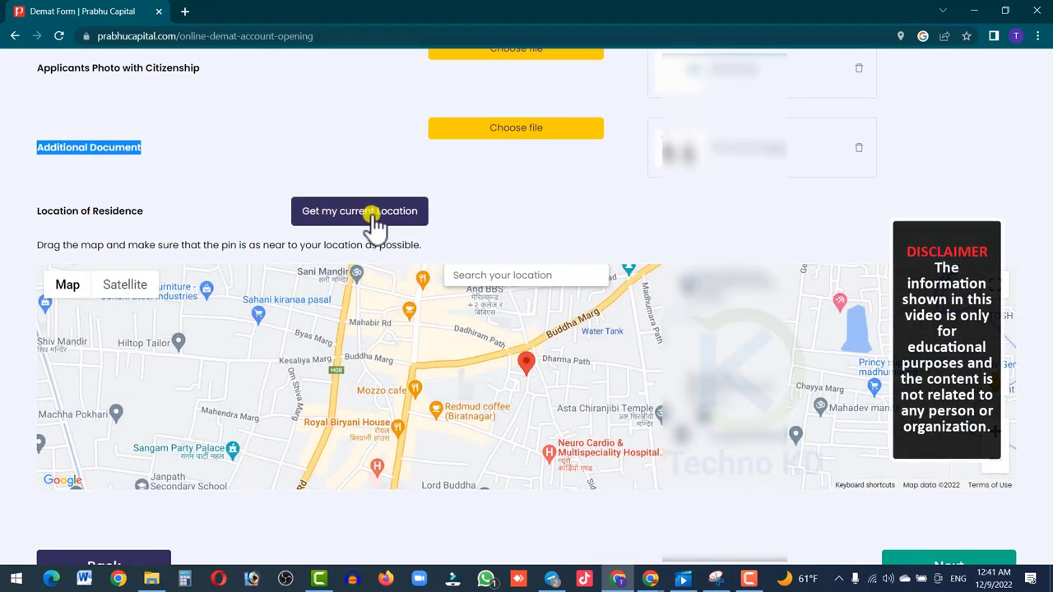
{"action": "left_click", "coordinate": [352, 212]}
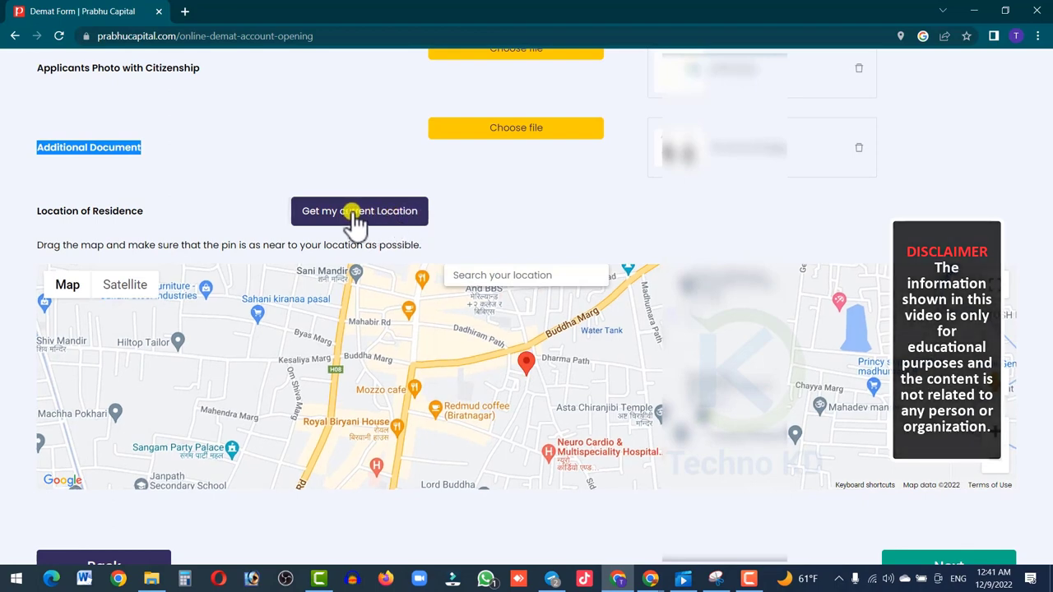
{"action": "left_click", "coordinate": [470, 273]}
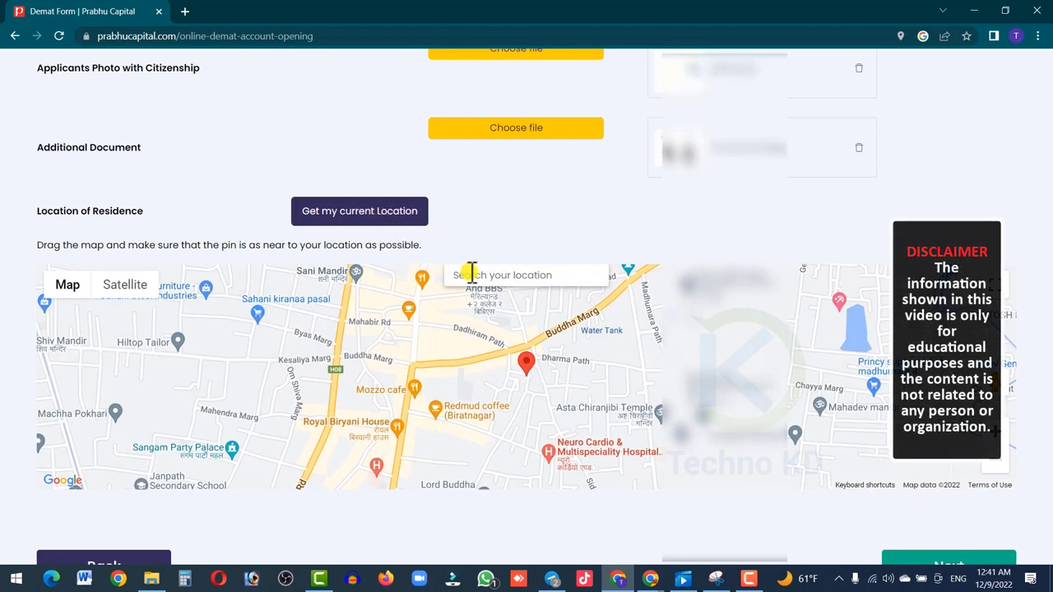
{"action": "type", "text": "birat"}
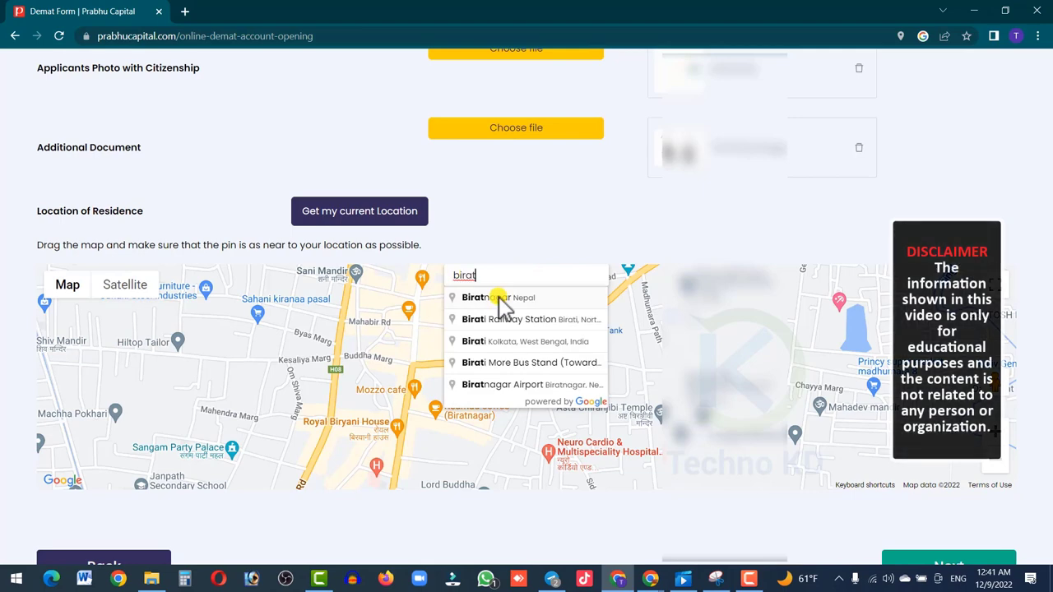
{"action": "left_click", "coordinate": [499, 296]}
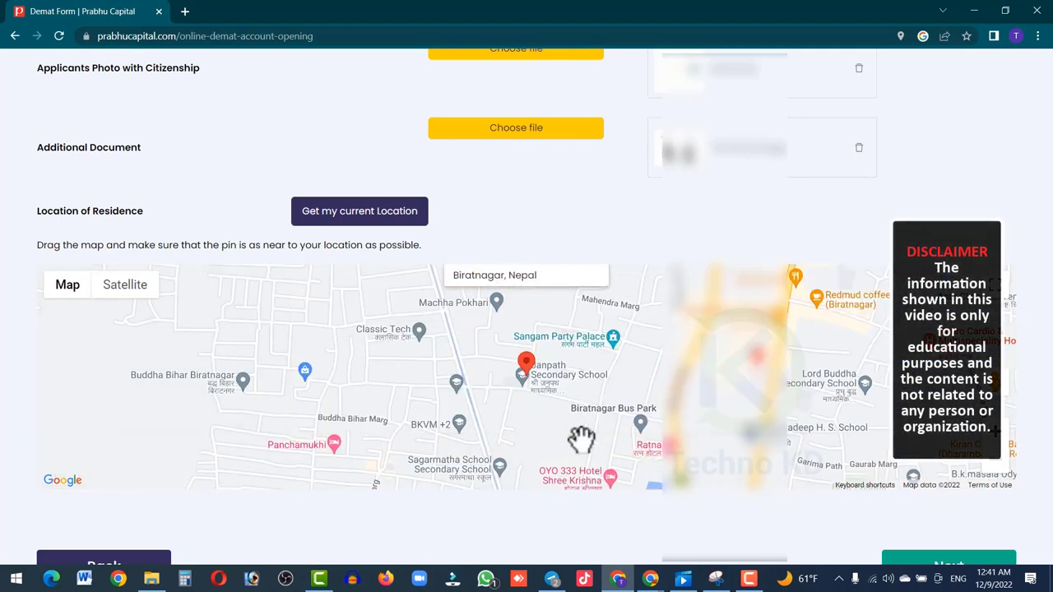
{"action": "left_click_drag", "start_coordinate": [534, 371], "coordinate": [701, 391]}
{"action": "left_click_drag", "start_coordinate": [690, 326], "coordinate": [586, 309]}
{"action": "scroll", "coordinate": [1042, 325], "scroll_direction": "down", "scroll_amount": 1}
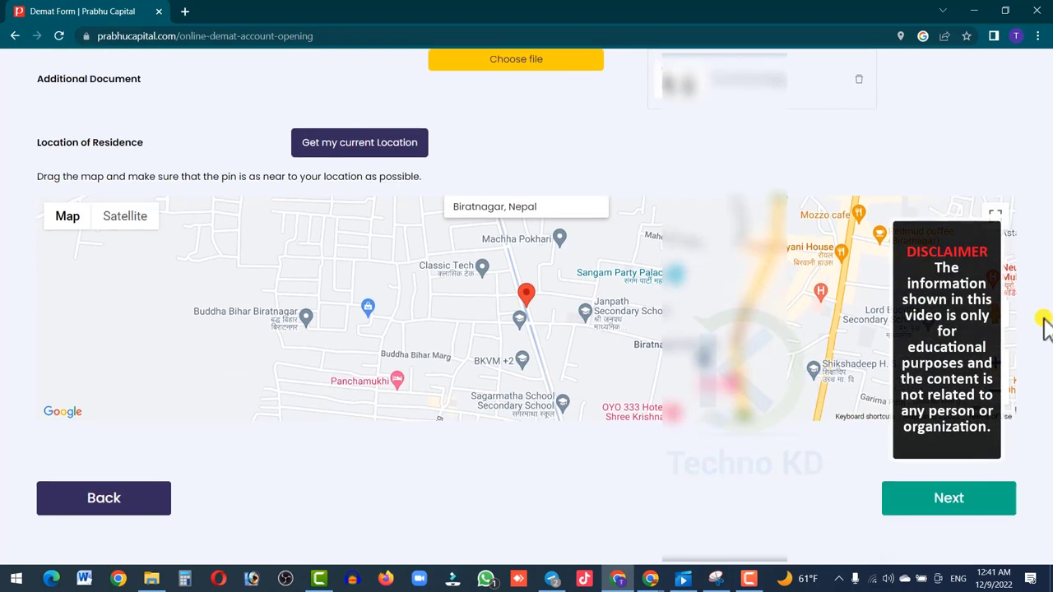
- Open the application review, scroll through to Nominee Details, and proceed to KYC Verification
{"action": "left_click", "coordinate": [946, 511]}
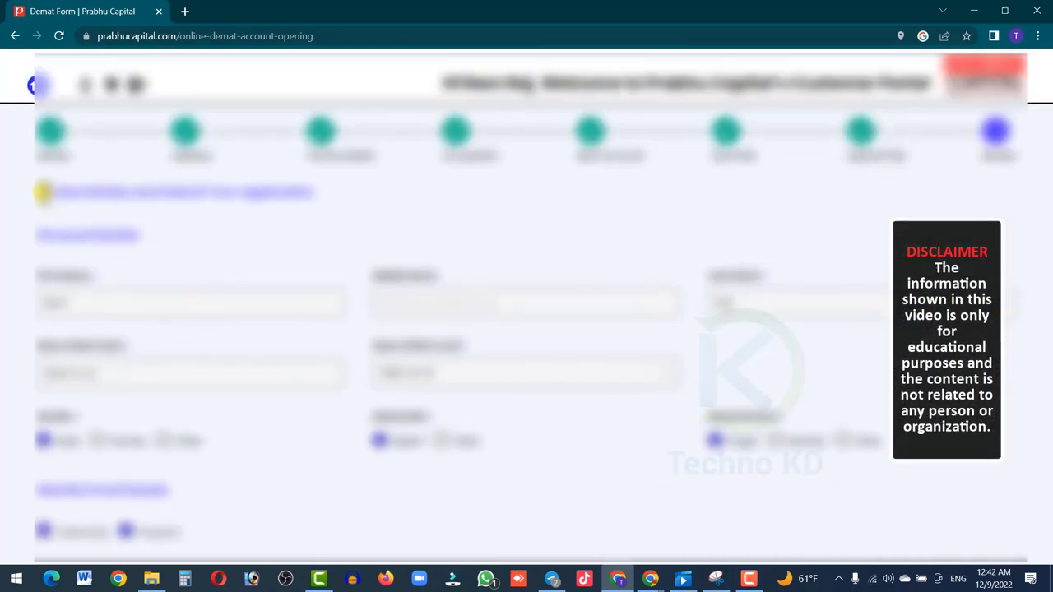
{"action": "left_click_drag", "start_coordinate": [36, 191], "coordinate": [311, 201]}
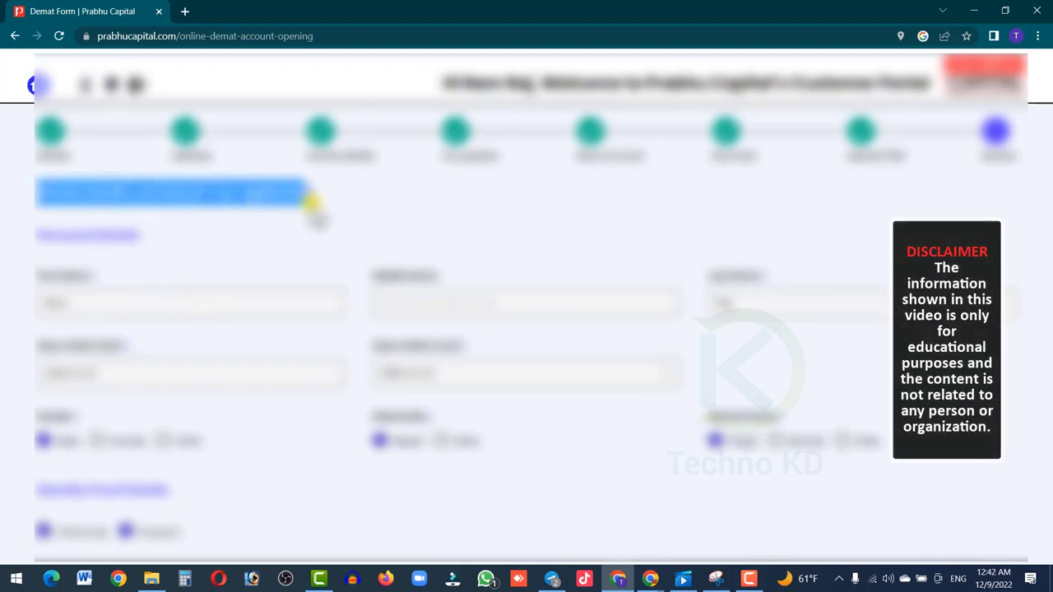
{"action": "left_click", "coordinate": [278, 237]}
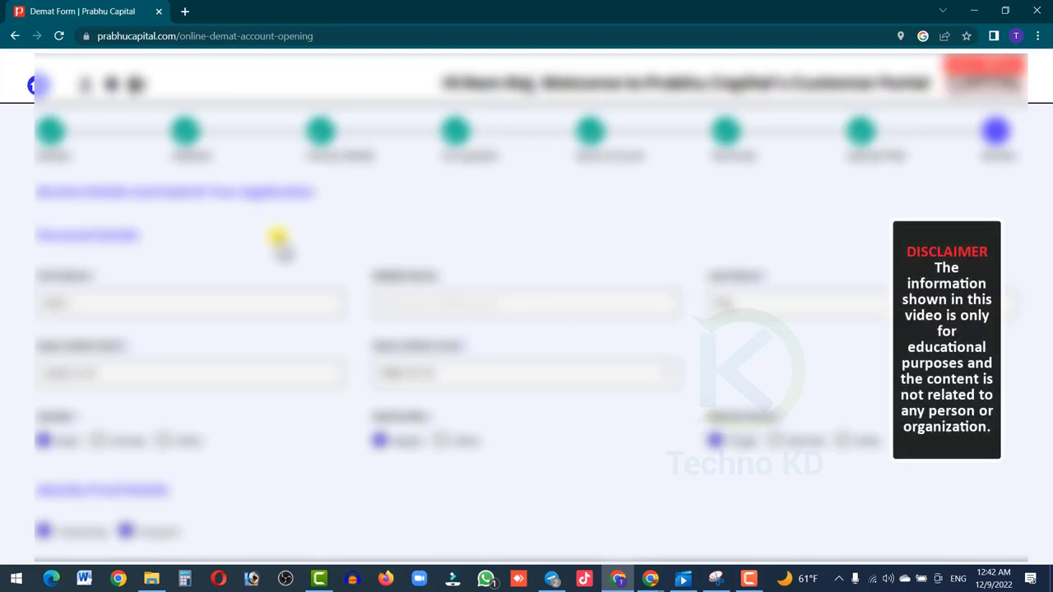
{"action": "scroll", "coordinate": [278, 237], "scroll_direction": "down", "scroll_amount": 3}
{"action": "scroll", "coordinate": [278, 237], "scroll_direction": "down", "scroll_amount": 5}
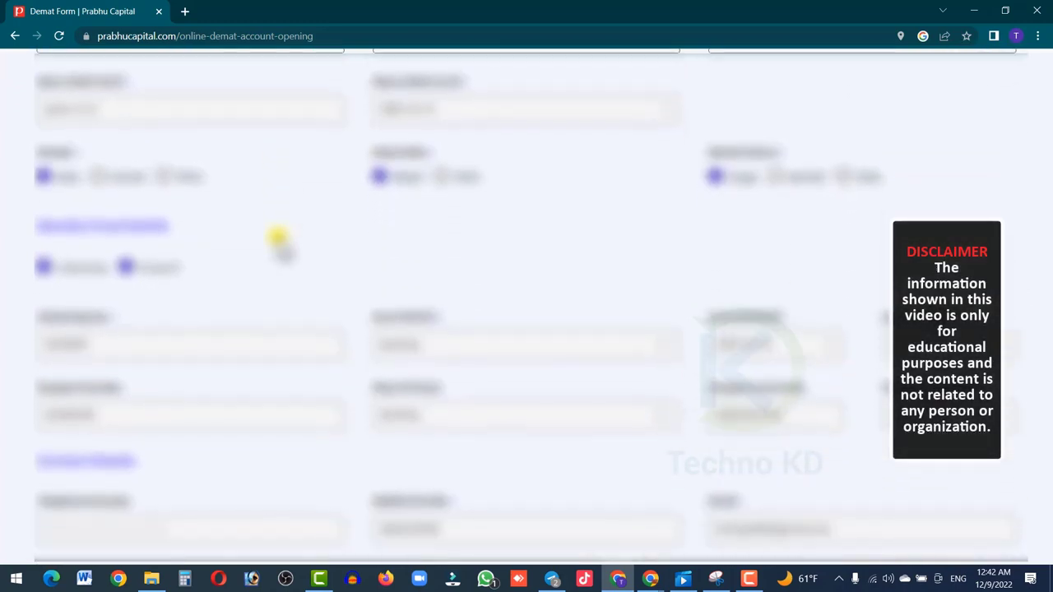
{"action": "scroll", "coordinate": [277, 238], "scroll_direction": "down", "scroll_amount": 8}
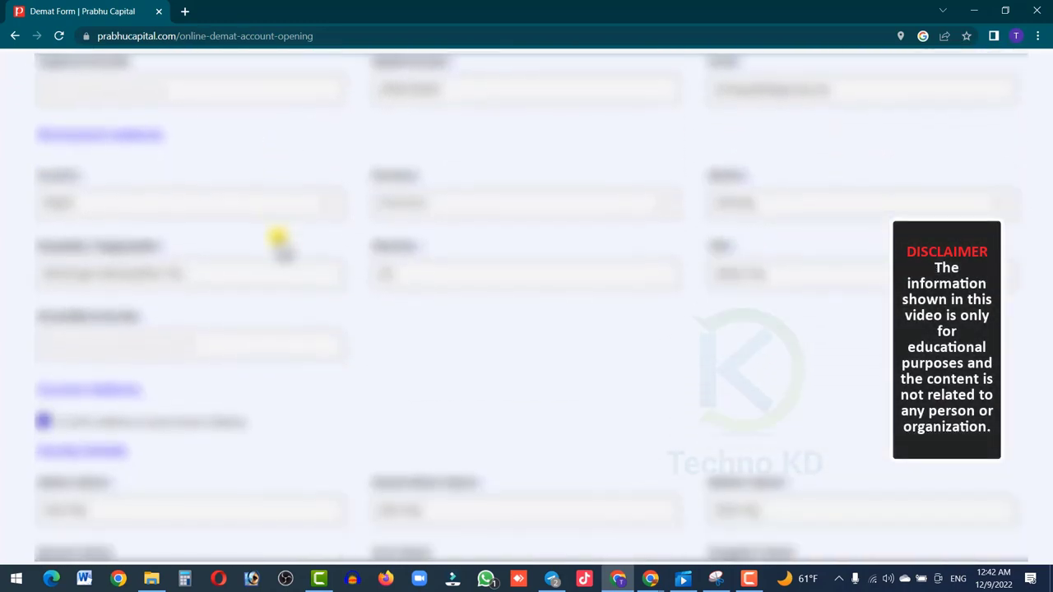
{"action": "scroll", "coordinate": [277, 238], "scroll_direction": "down", "scroll_amount": 4}
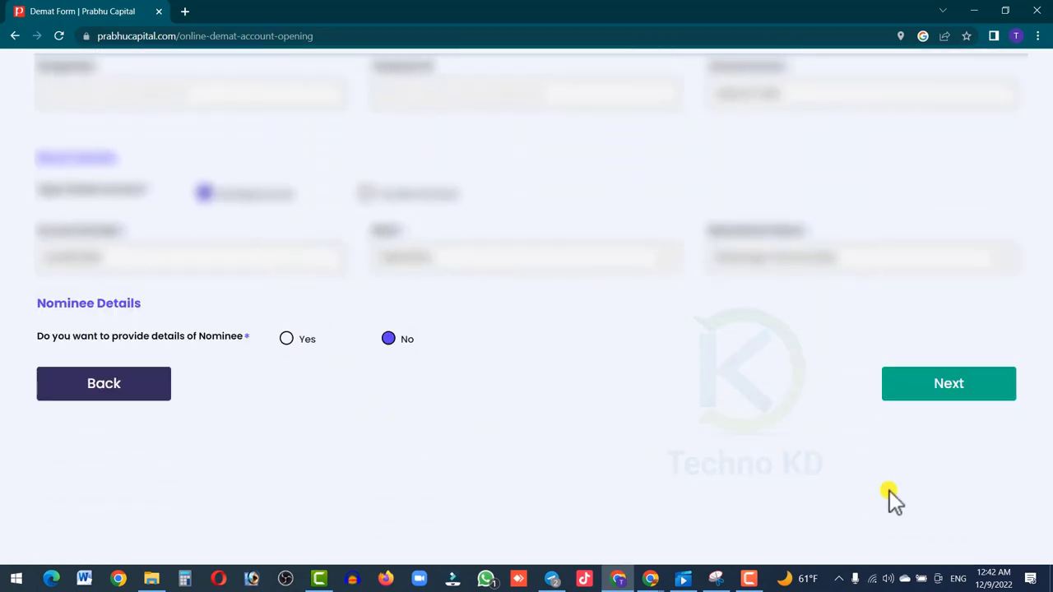
{"action": "left_click", "coordinate": [937, 392]}
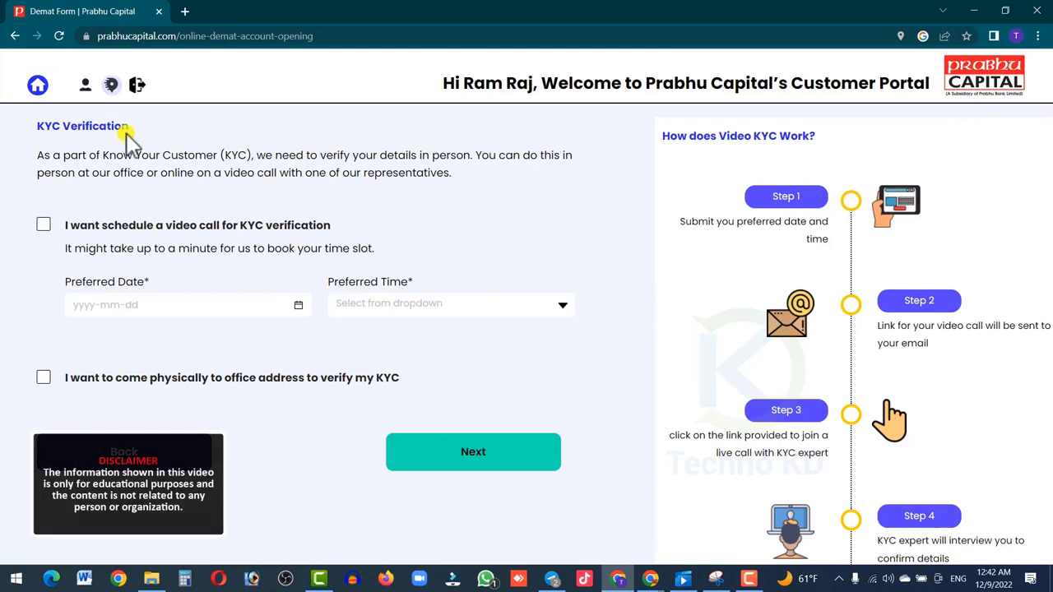
- Read through the three KYC verification steps on the page
{"action": "left_click_drag", "start_coordinate": [130, 125], "coordinate": [38, 126]}
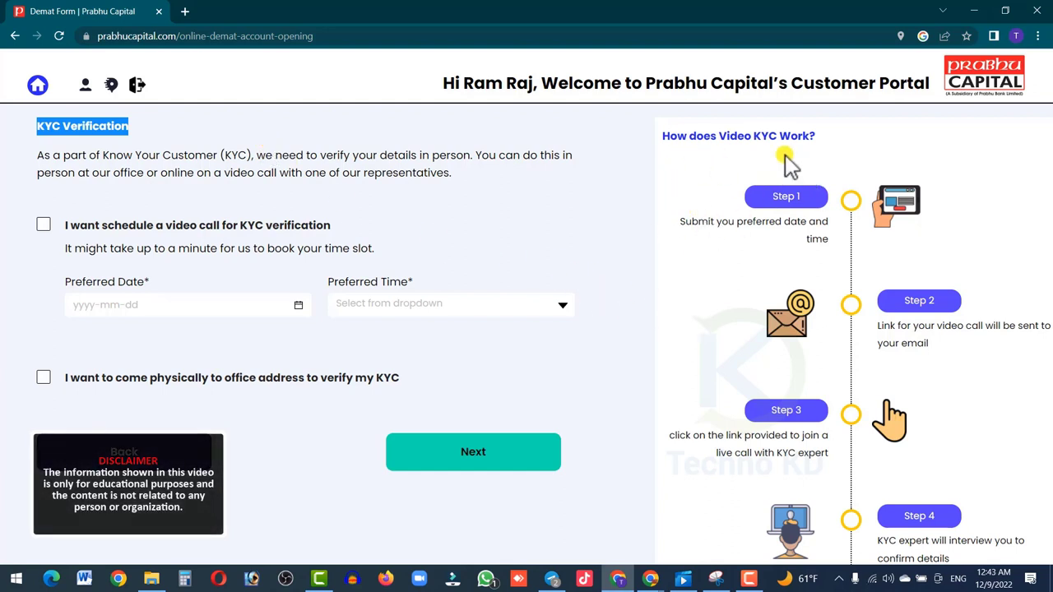
{"action": "left_click_drag", "start_coordinate": [675, 230], "coordinate": [817, 237]}
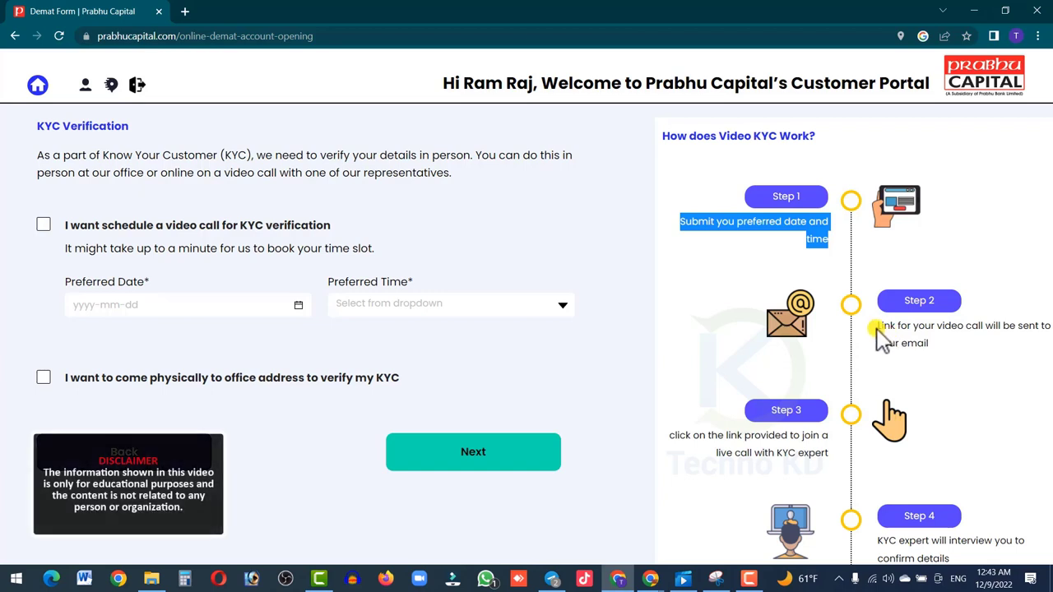
{"action": "mouse_move", "coordinate": [872, 336]}
{"action": "left_mouse_down"}
{"action": "mouse_move", "coordinate": [942, 366]}
{"action": "mouse_move", "coordinate": [878, 345]}
{"action": "mouse_move", "coordinate": [879, 330]}
{"action": "left_mouse_up"}
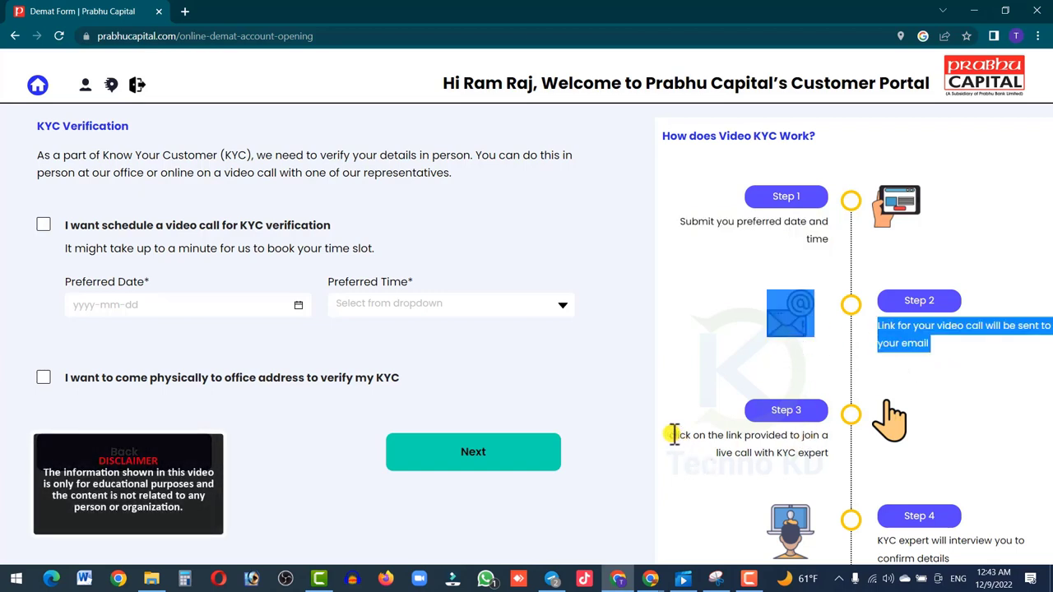
{"action": "left_click_drag", "start_coordinate": [673, 434], "coordinate": [983, 508]}
{"action": "scroll", "coordinate": [954, 481], "scroll_direction": "down", "scroll_amount": 1}
{"action": "scroll", "coordinate": [987, 510], "scroll_direction": "down", "scroll_amount": 2}
{"action": "scroll", "coordinate": [987, 505], "scroll_direction": "up", "scroll_amount": 3}
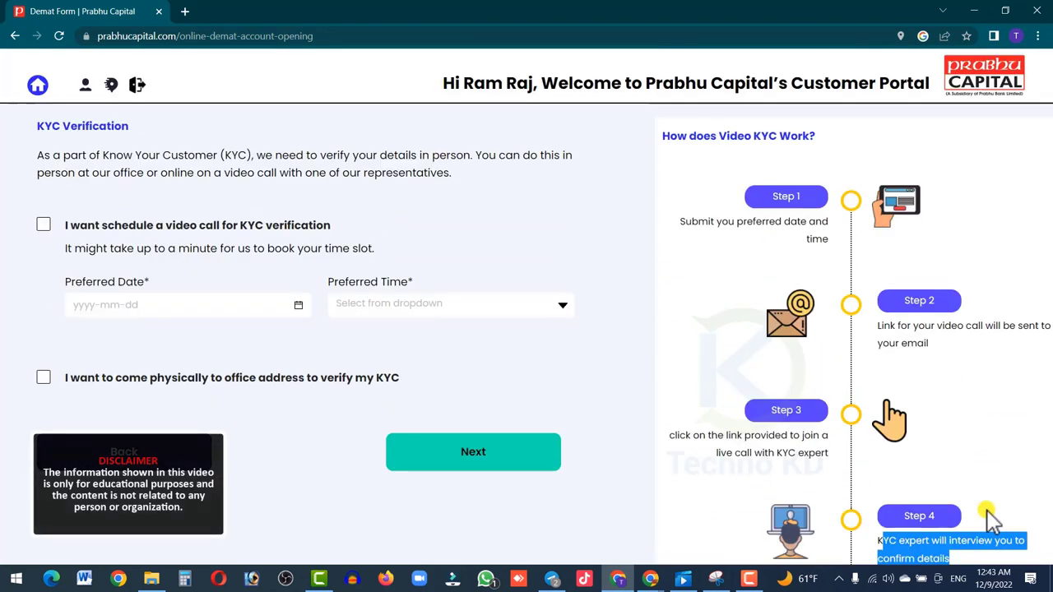
{"action": "left_click", "coordinate": [592, 214]}
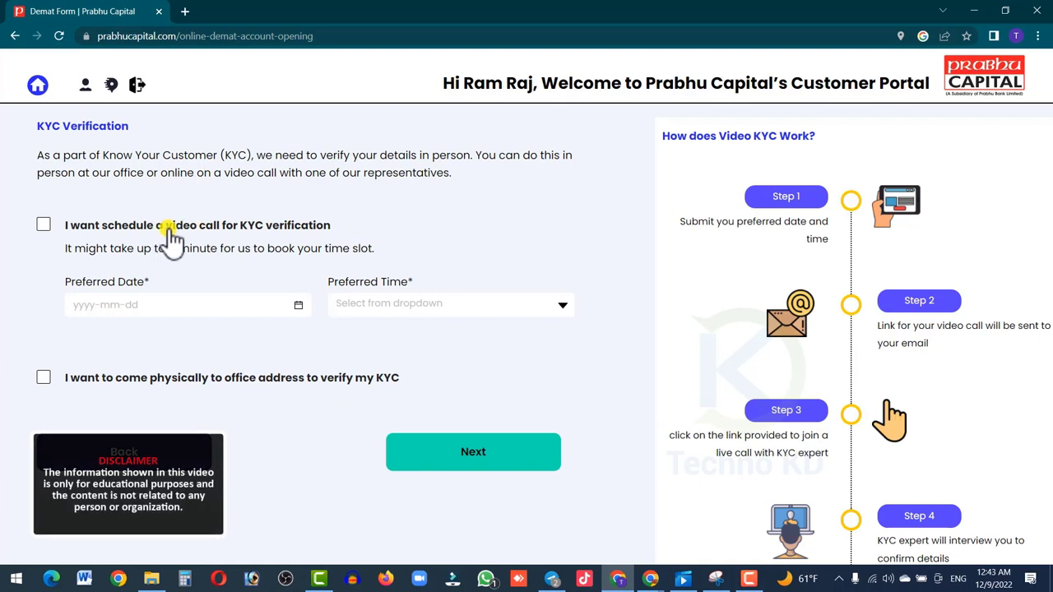
- Compare the video-call and office-visit options, then tick 'I want schedule a video call'
{"action": "left_click_drag", "start_coordinate": [166, 226], "coordinate": [224, 230]}
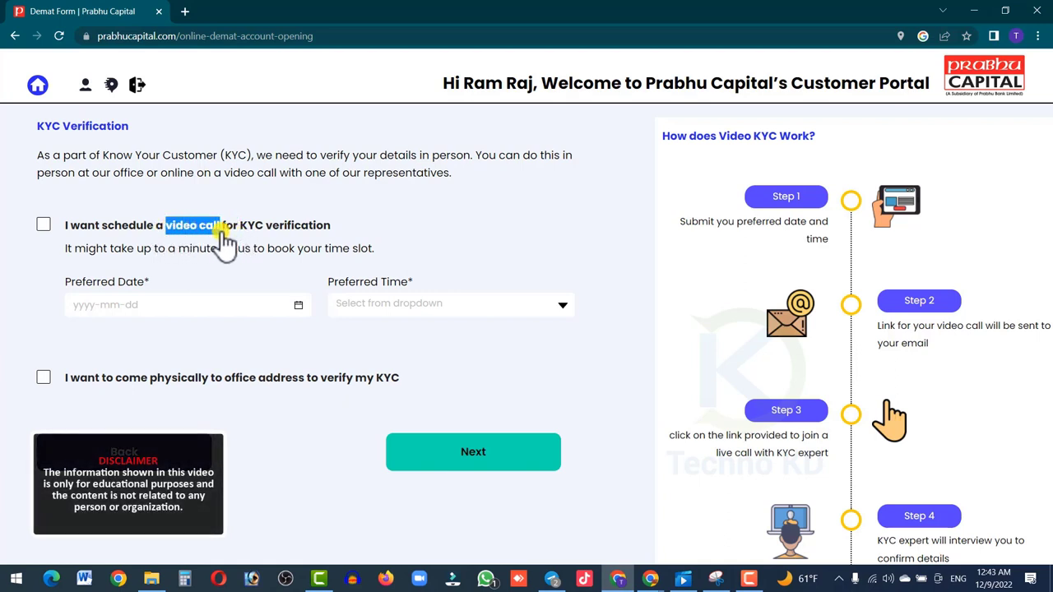
{"action": "left_click_drag", "start_coordinate": [71, 378], "coordinate": [258, 392]}
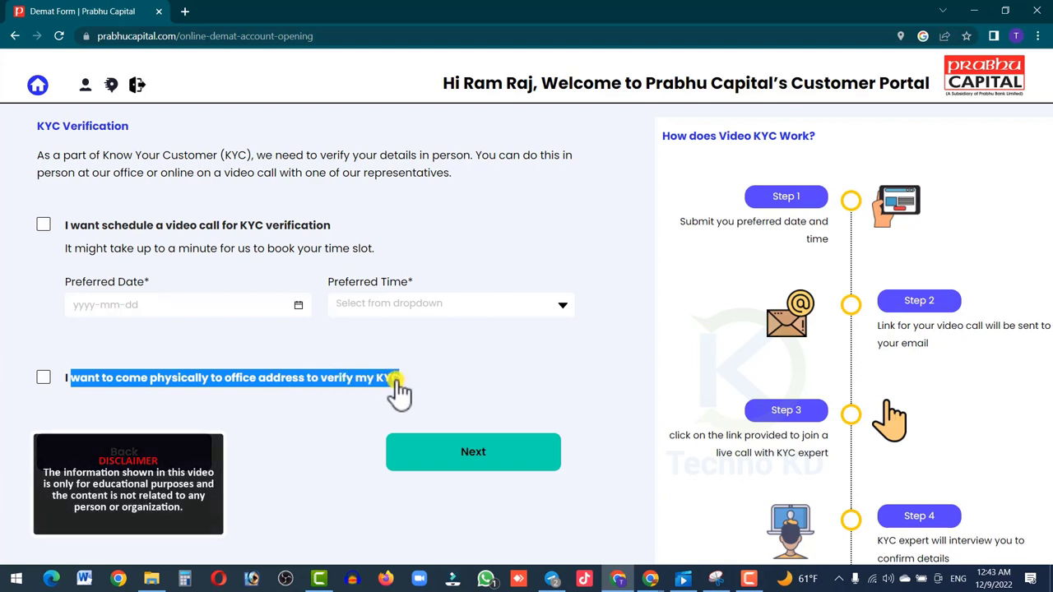
{"action": "left_click", "coordinate": [429, 379]}
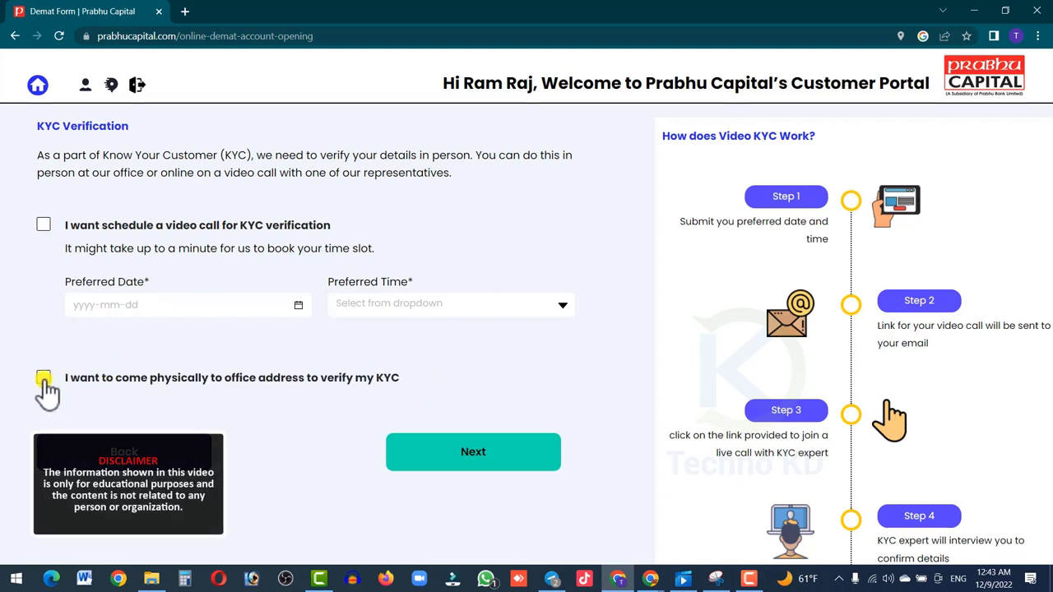
{"action": "left_click", "coordinate": [415, 439]}
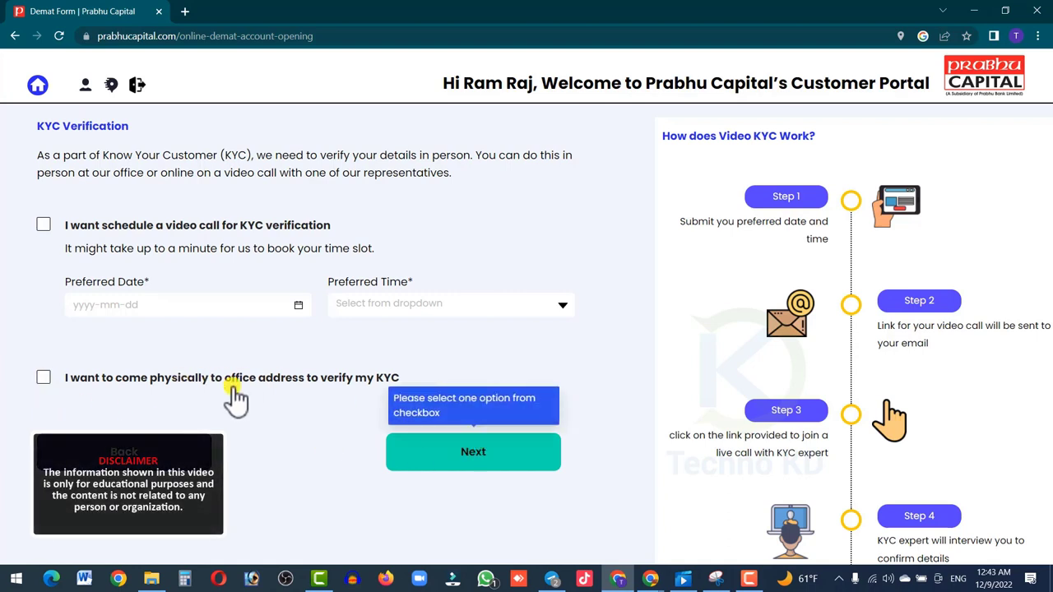
{"action": "left_click", "coordinate": [44, 226]}
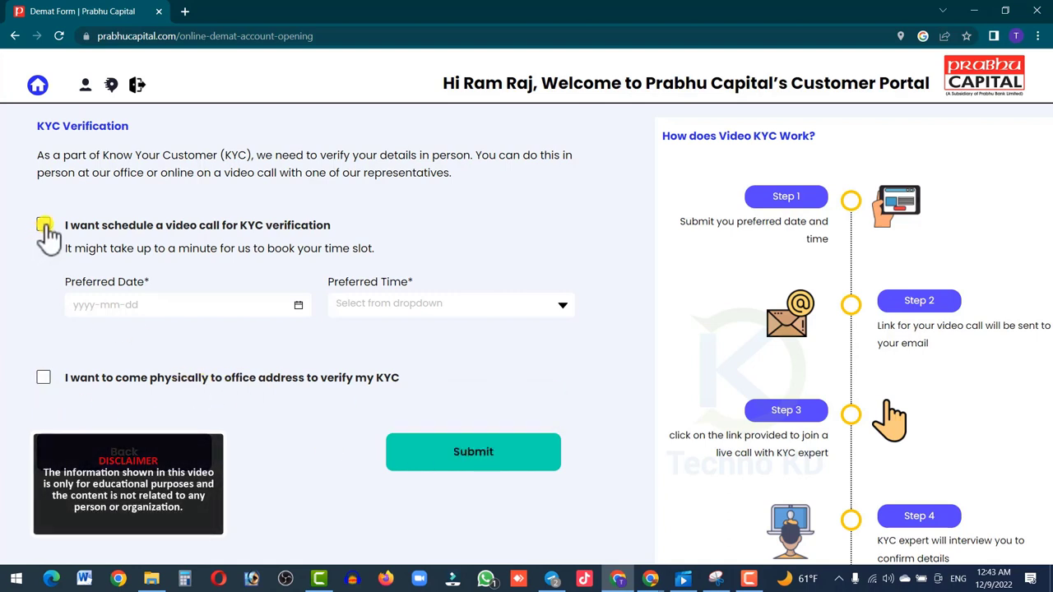
- Pick 12 December 2022 in the Preferred Date calendar
{"action": "left_click", "coordinate": [112, 305]}
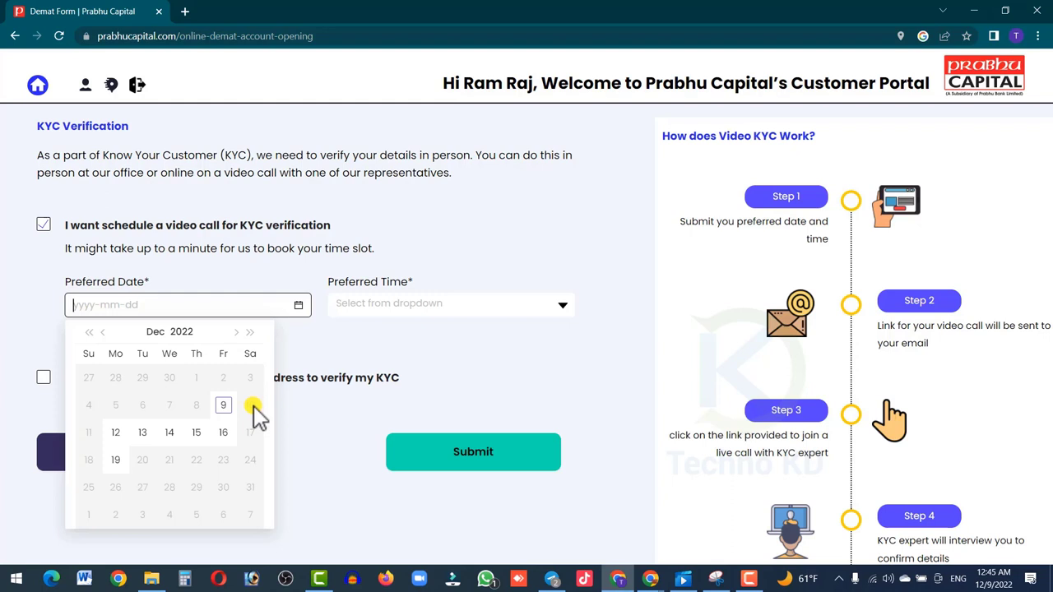
{"action": "left_click", "coordinate": [118, 433]}
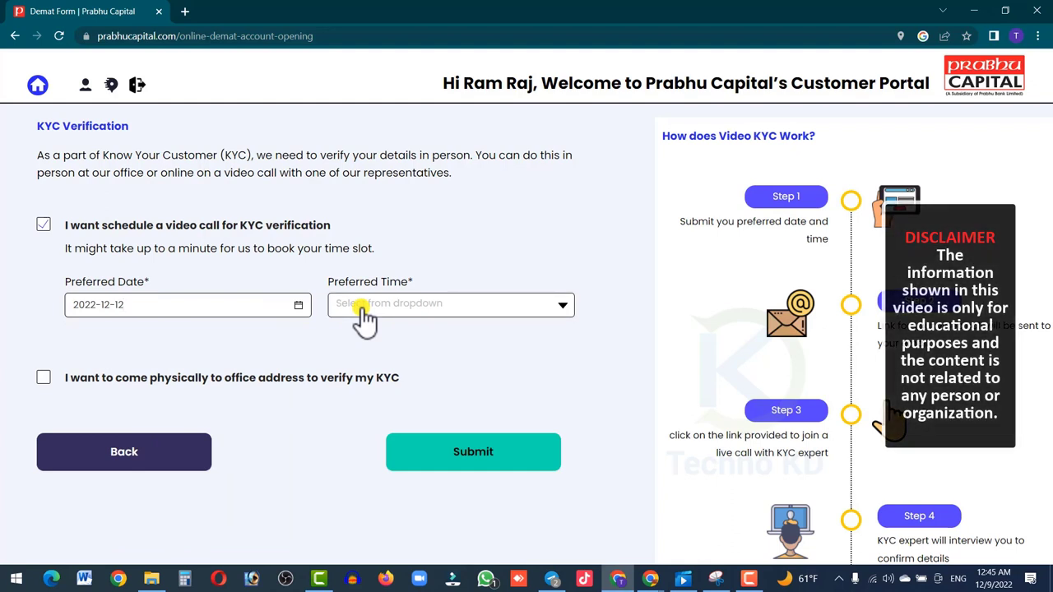
- Select the 11:15 to 11:30 slot from the Preferred Time list
{"action": "left_click", "coordinate": [363, 316]}
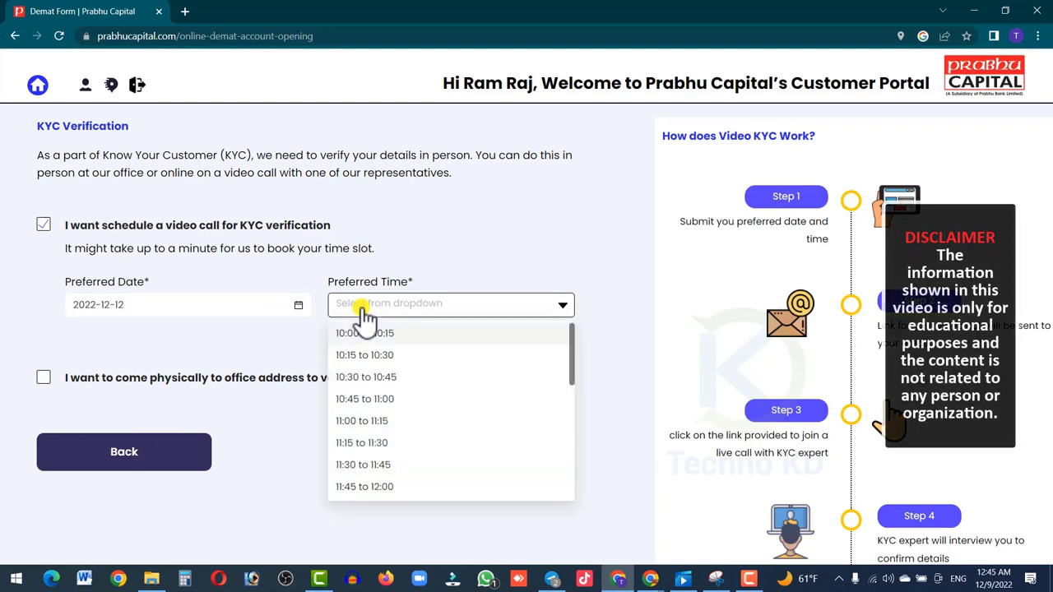
{"action": "scroll", "coordinate": [362, 423], "scroll_direction": "down", "scroll_amount": 6}
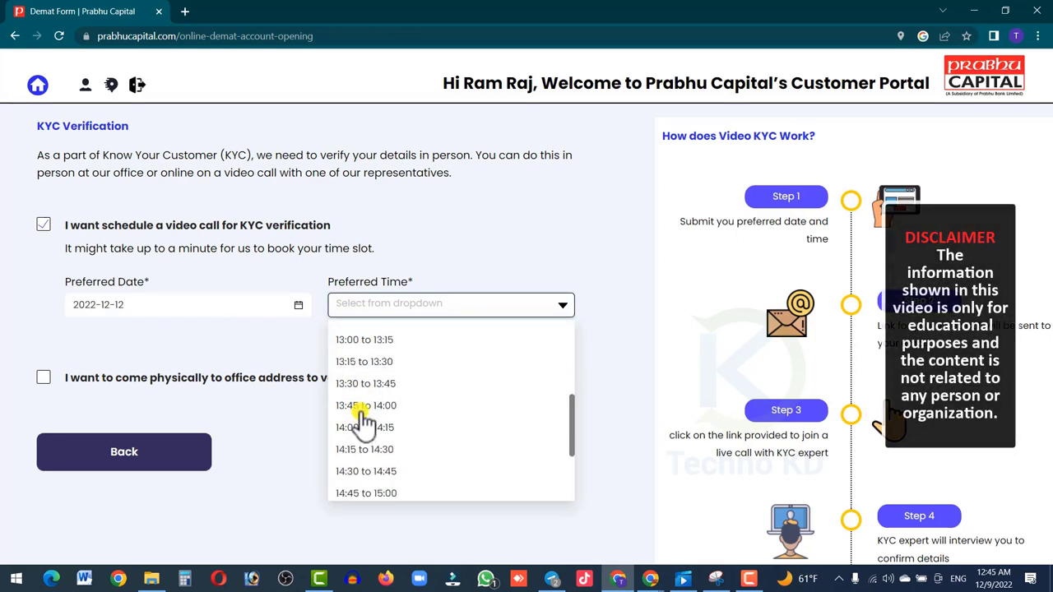
{"action": "scroll", "coordinate": [360, 414], "scroll_direction": "down", "scroll_amount": 2}
{"action": "scroll", "coordinate": [360, 414], "scroll_direction": "up", "scroll_amount": 1}
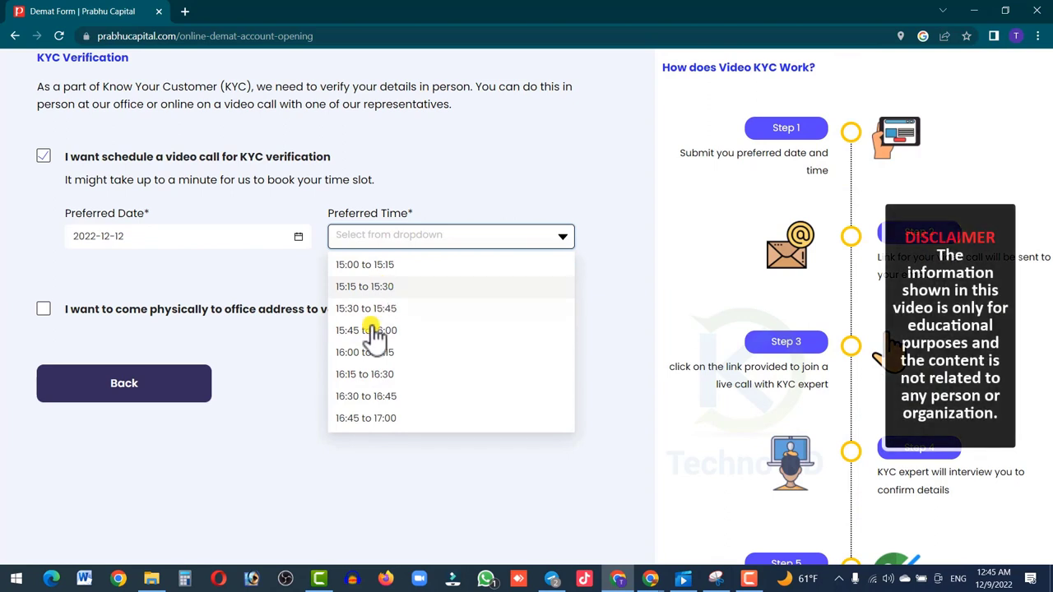
{"action": "scroll", "coordinate": [376, 366], "scroll_direction": "up", "scroll_amount": 3}
{"action": "scroll", "coordinate": [381, 371], "scroll_direction": "up", "scroll_amount": 1}
{"action": "scroll", "coordinate": [381, 372], "scroll_direction": "down", "scroll_amount": 3}
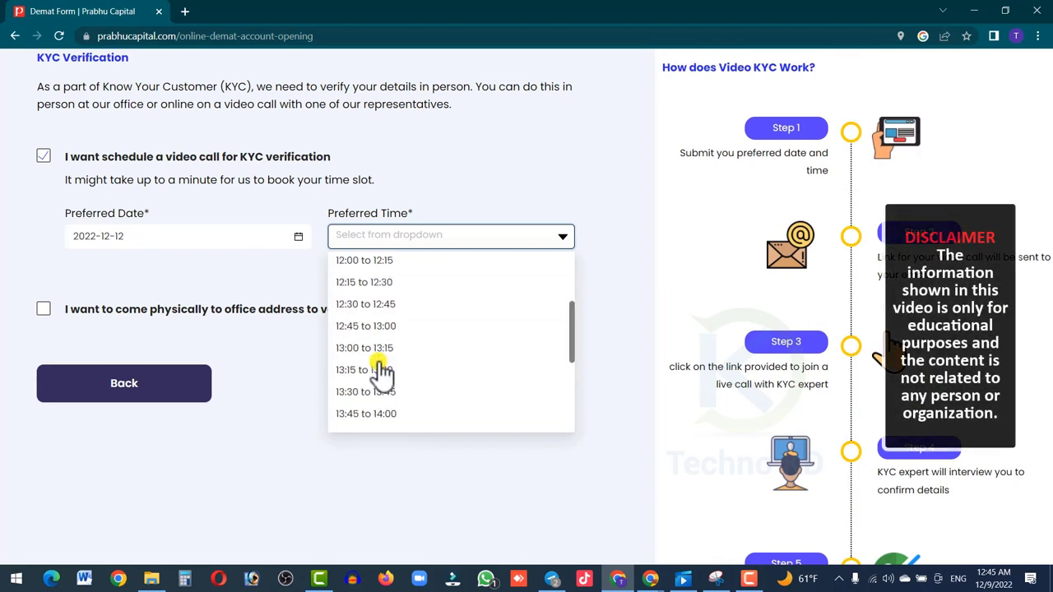
{"action": "scroll", "coordinate": [381, 371], "scroll_direction": "down", "scroll_amount": 1}
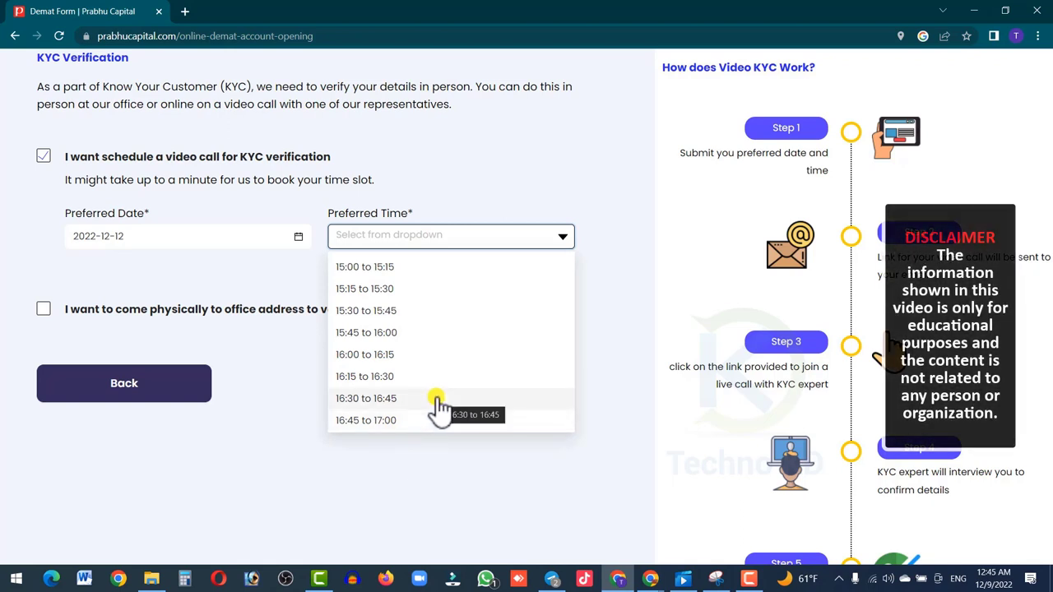
{"action": "scroll", "coordinate": [438, 401], "scroll_direction": "up", "scroll_amount": 2}
{"action": "scroll", "coordinate": [439, 401], "scroll_direction": "down", "scroll_amount": 2}
{"action": "scroll", "coordinate": [439, 403], "scroll_direction": "down", "scroll_amount": 1}
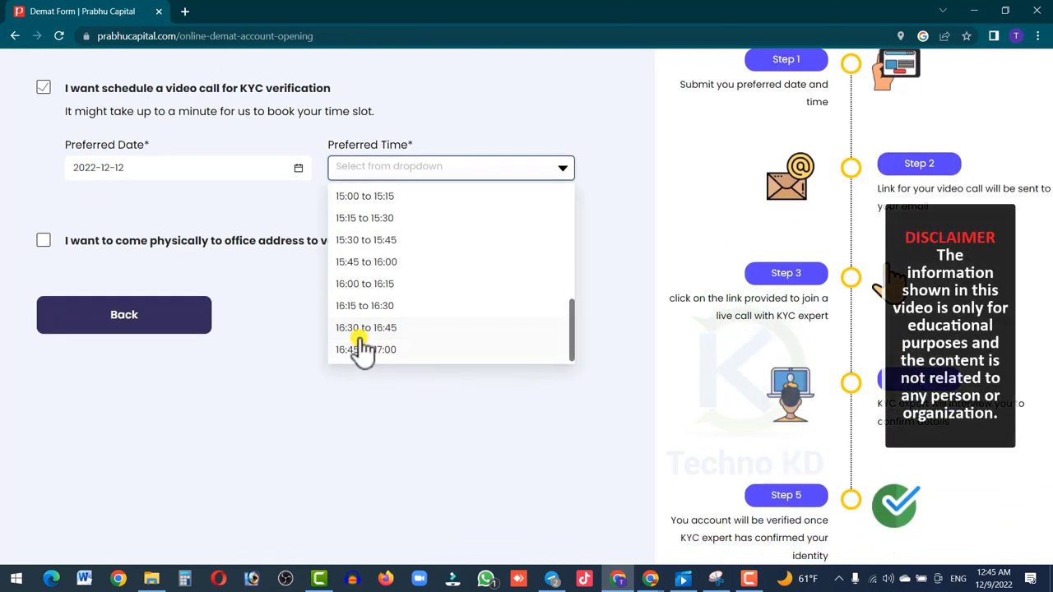
{"action": "scroll", "coordinate": [412, 329], "scroll_direction": "up", "scroll_amount": 4}
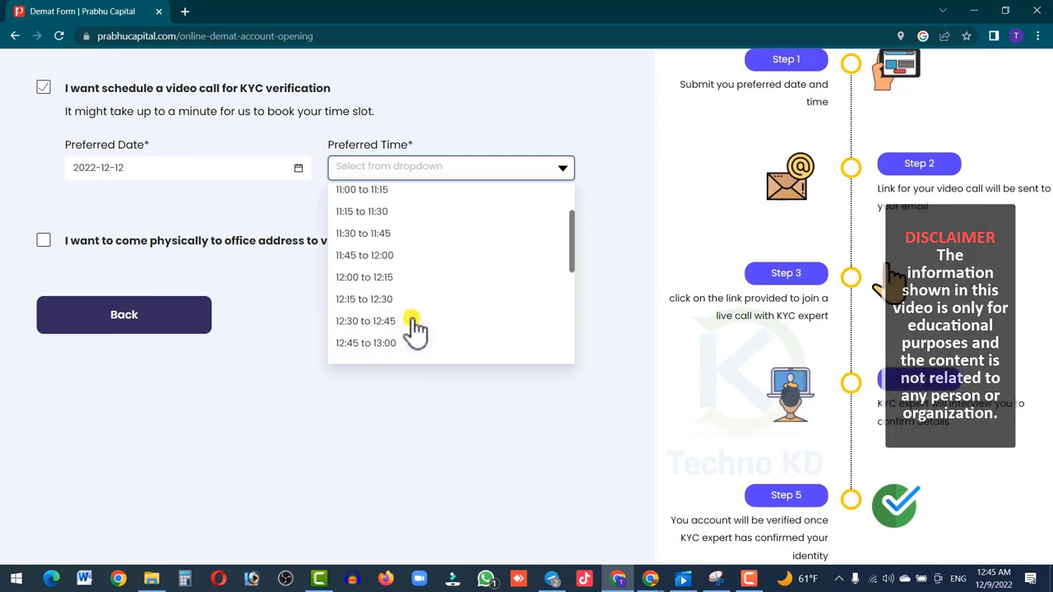
{"action": "left_click", "coordinate": [400, 212]}
{"action": "scroll", "coordinate": [393, 420], "scroll_direction": "up", "scroll_amount": 1}
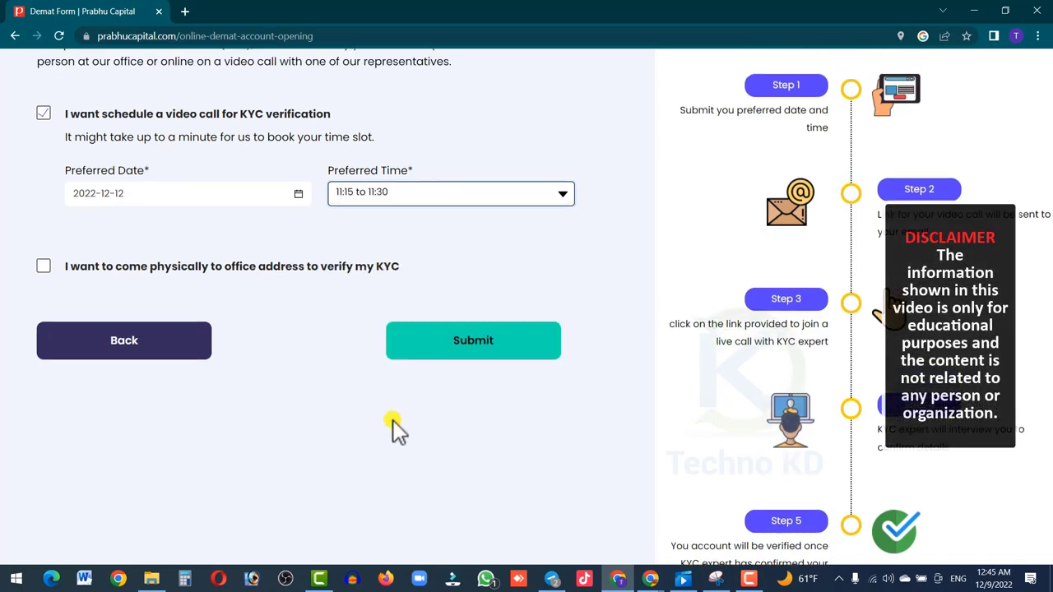
{"action": "scroll", "coordinate": [393, 421], "scroll_direction": "up", "scroll_amount": 2}
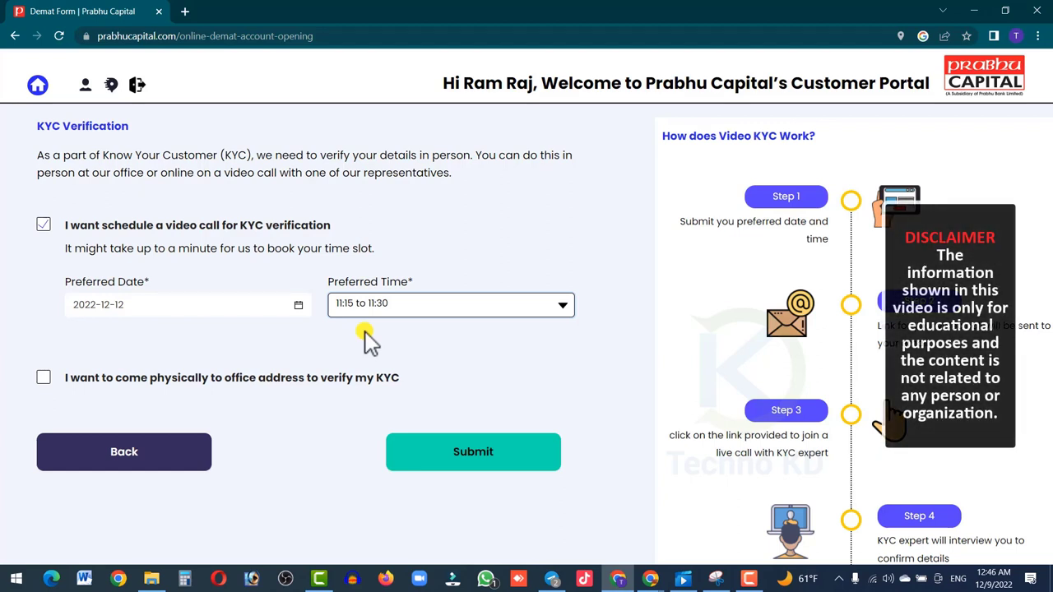
- Submit the application, note the reference number on the thank-you page, and go to the dashboard
{"action": "left_click", "coordinate": [481, 464]}
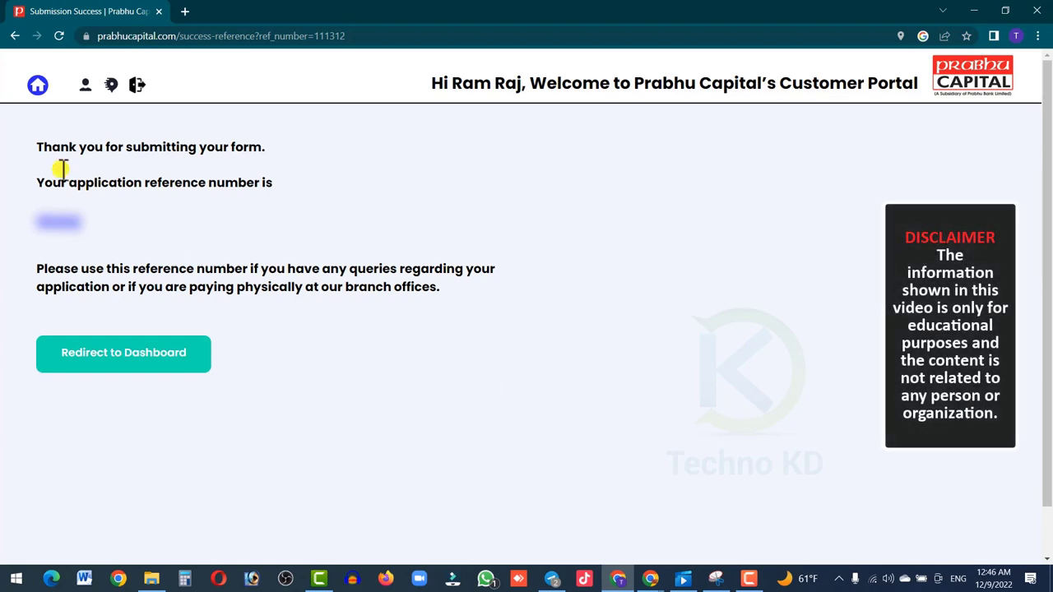
{"action": "left_click_drag", "start_coordinate": [33, 148], "coordinate": [288, 188]}
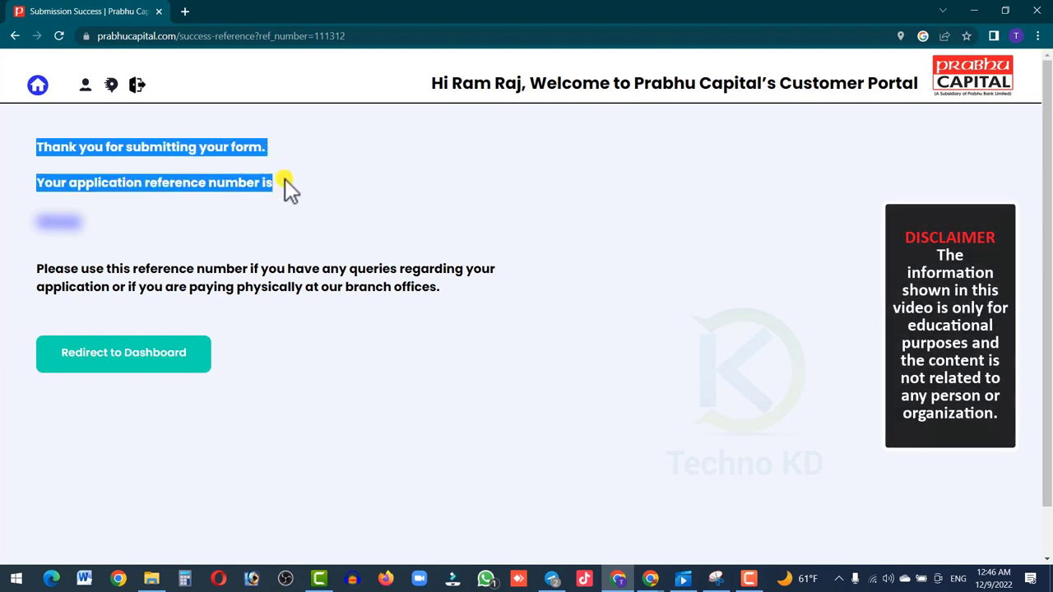
{"action": "left_click", "coordinate": [97, 227]}
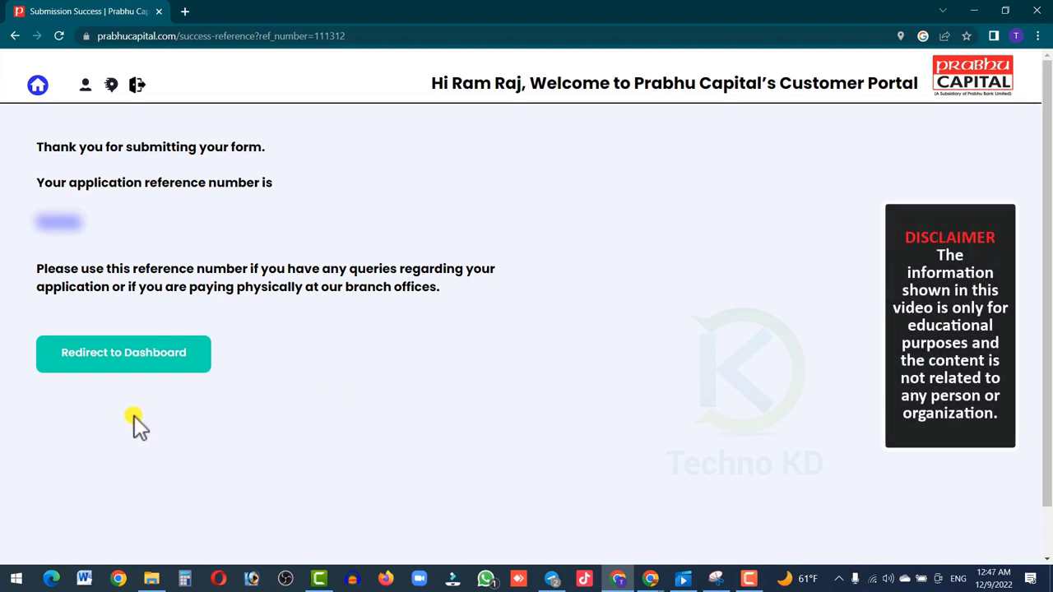
{"action": "left_click", "coordinate": [122, 369]}
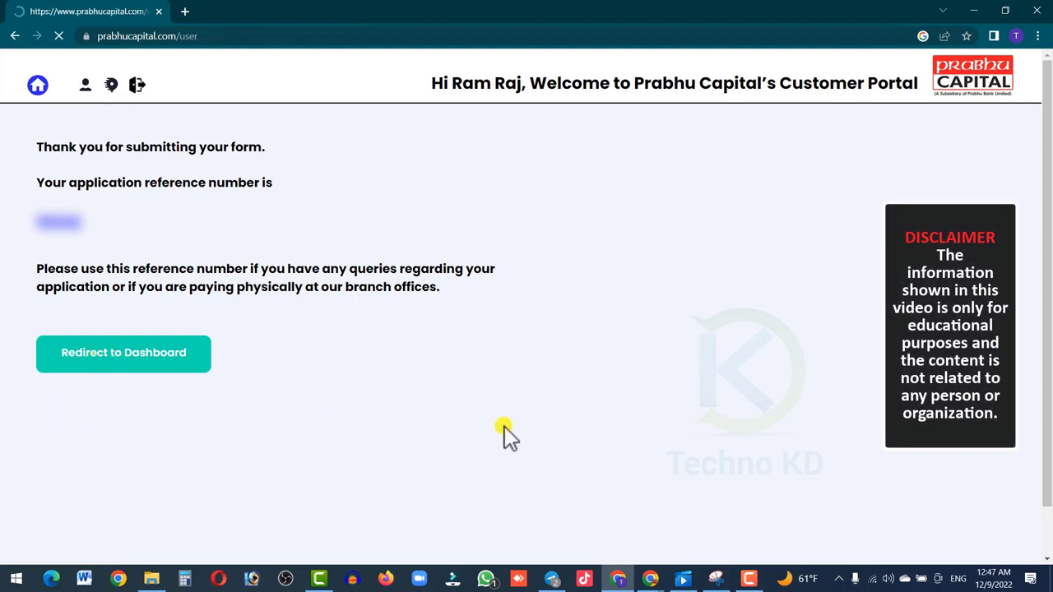